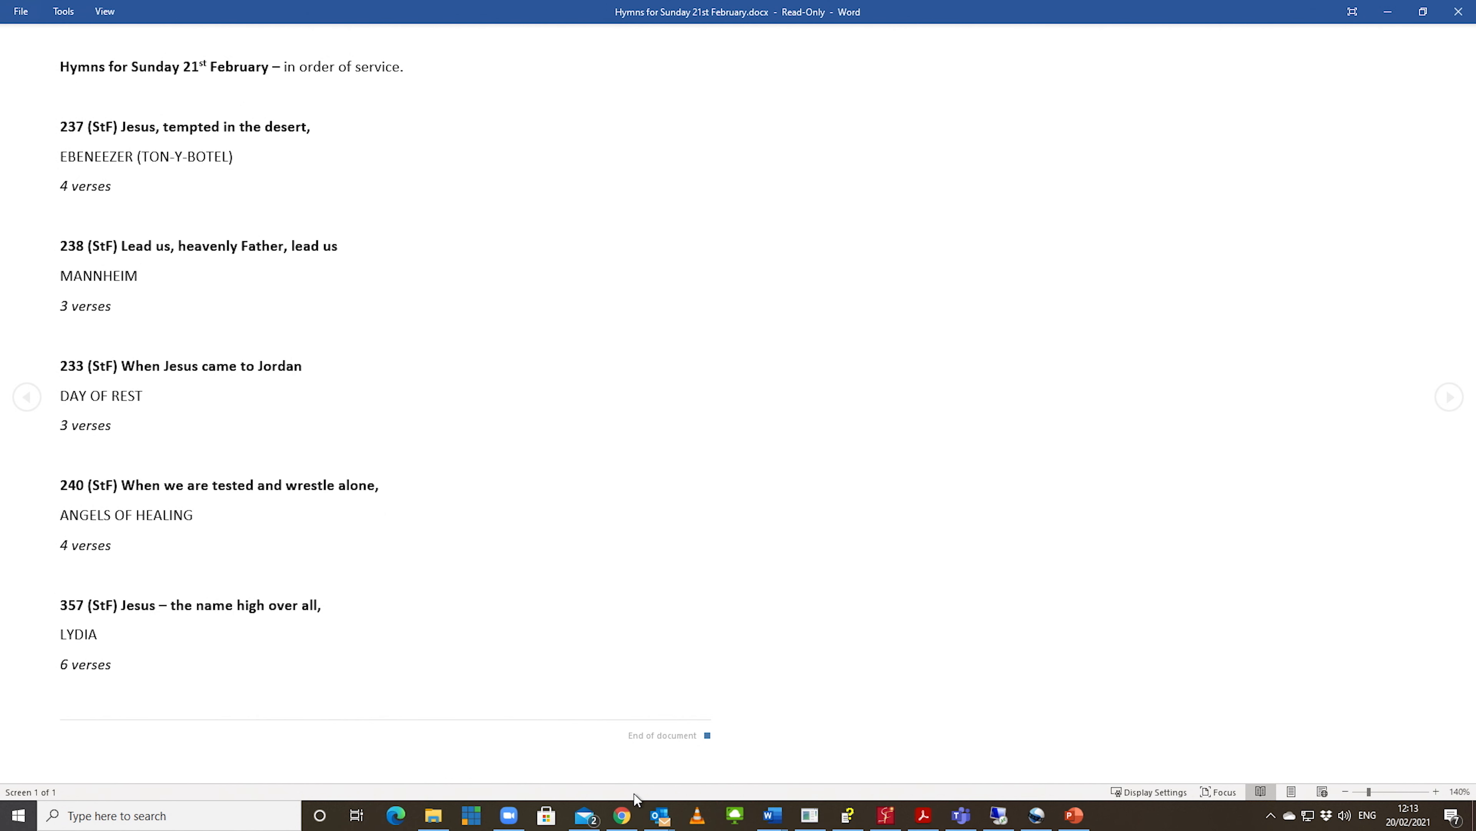
Step: Switch to Chrome and open hymn 357, Jesus - the name high over all (Lydia), from the Singing the Faith list
left_click(626, 816)
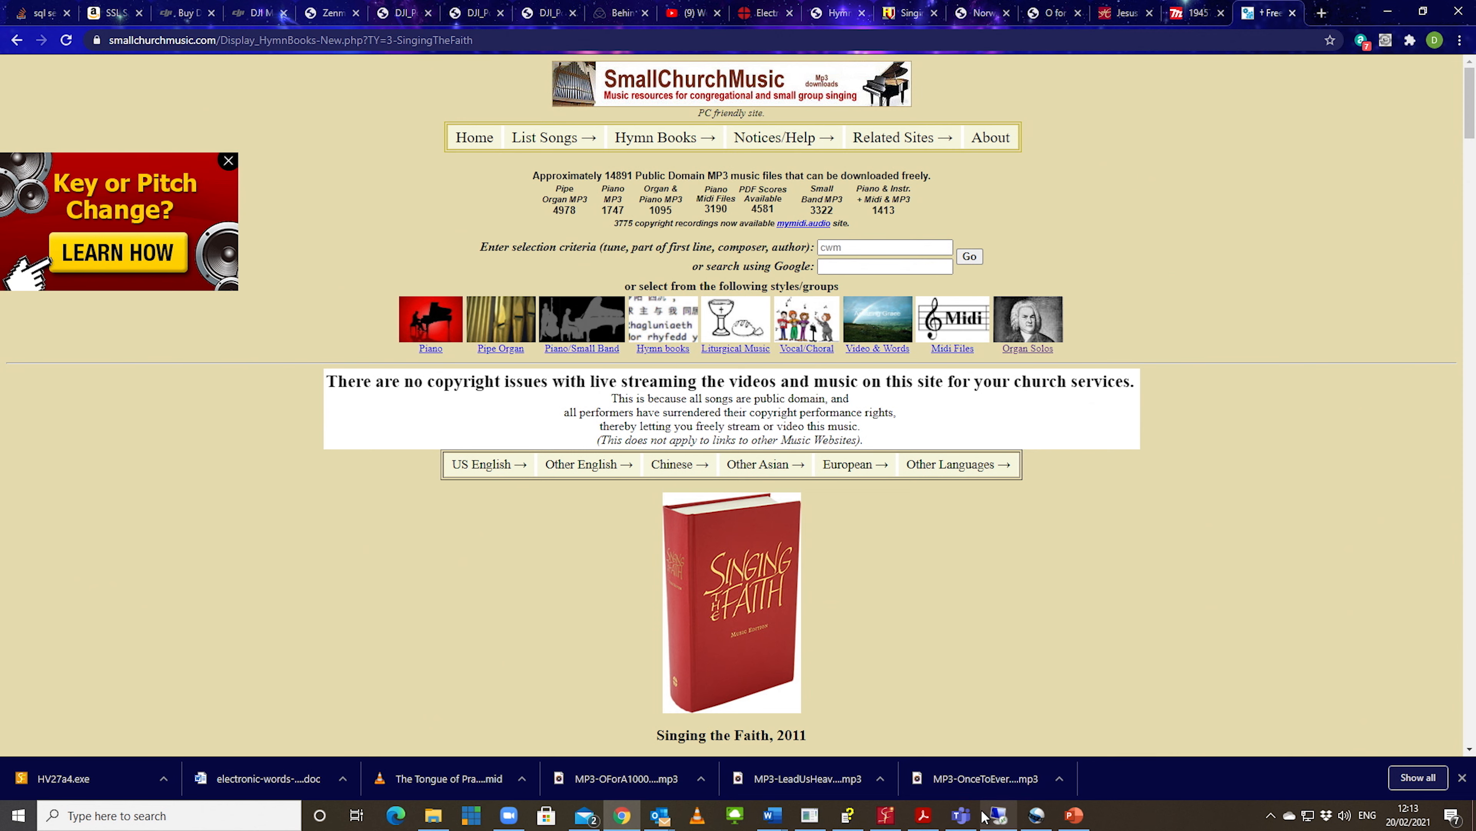
mouse_move(982, 817)
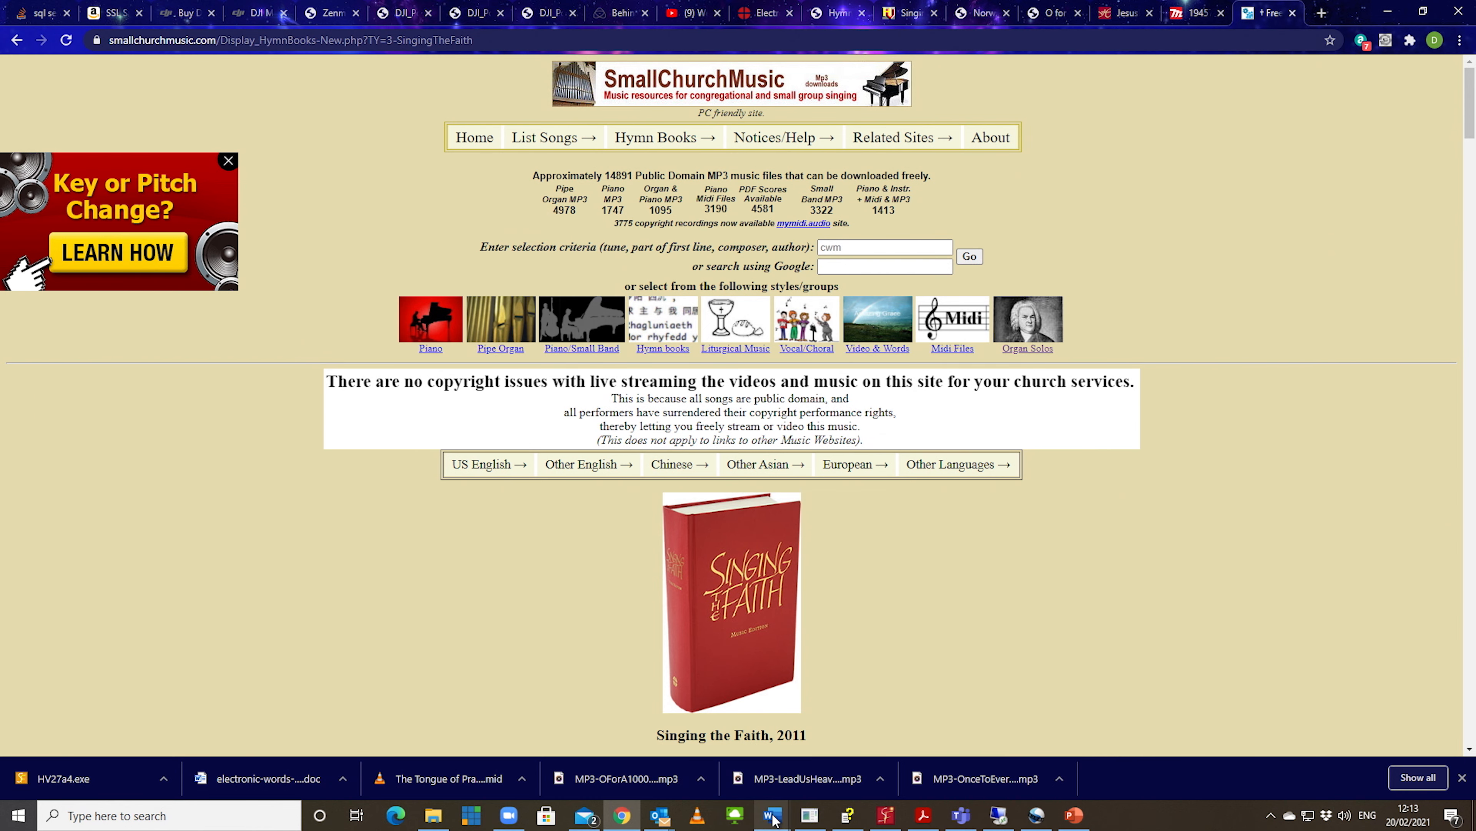
mouse_move(773, 817)
left_click(821, 767)
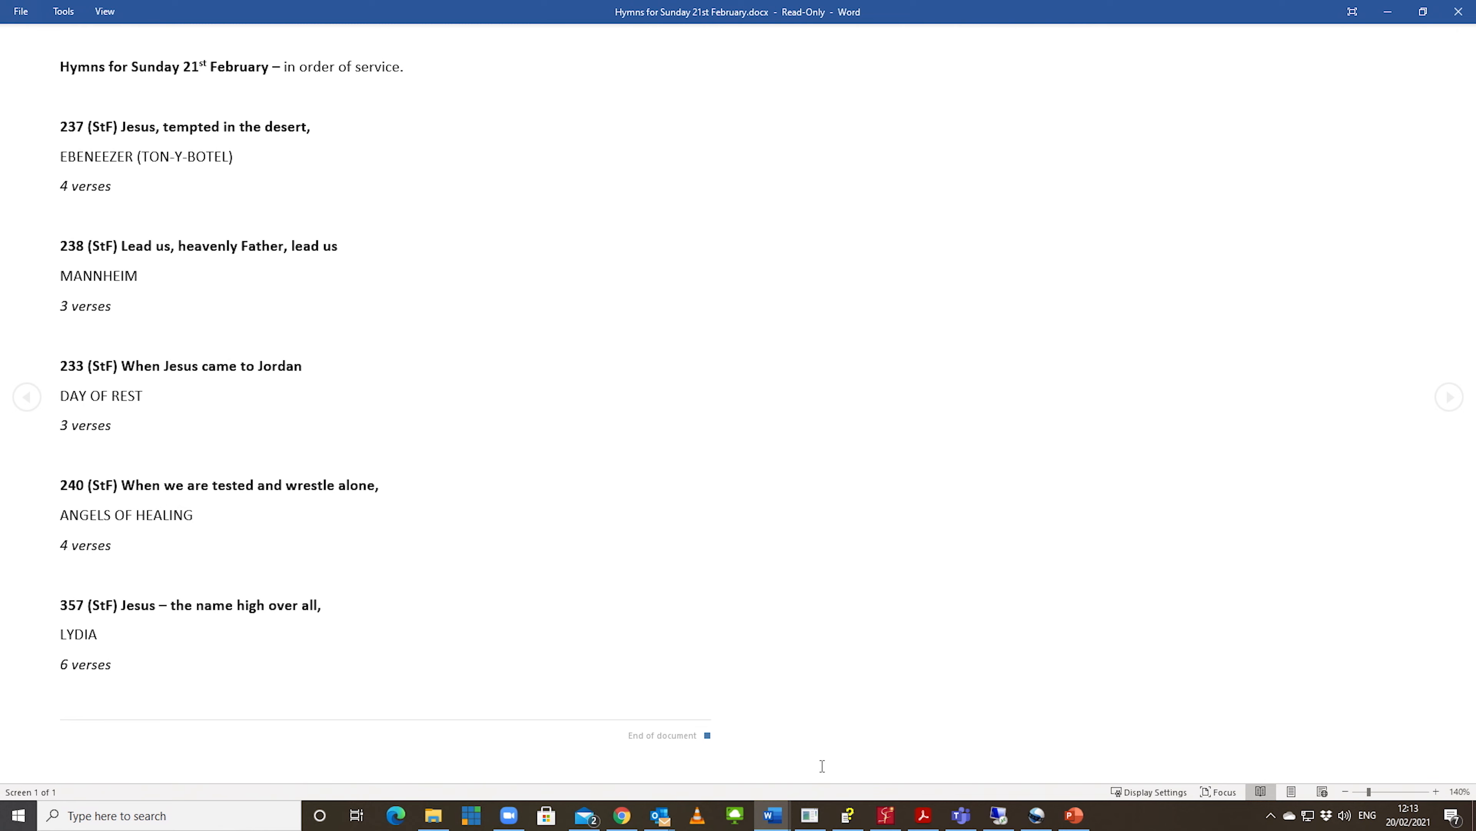
key("alt+Tab")
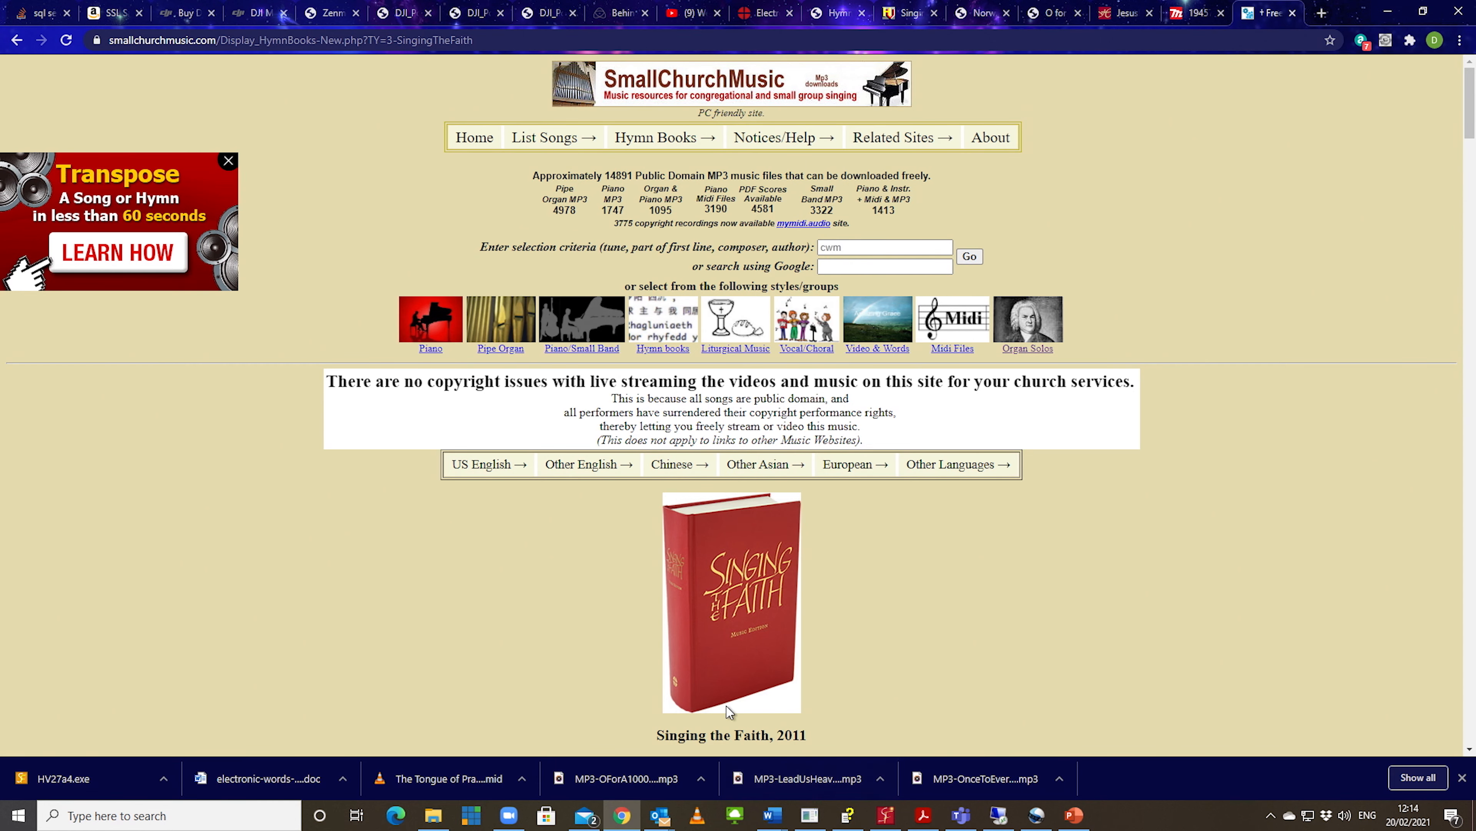
scroll(720, 547, "down", 10)
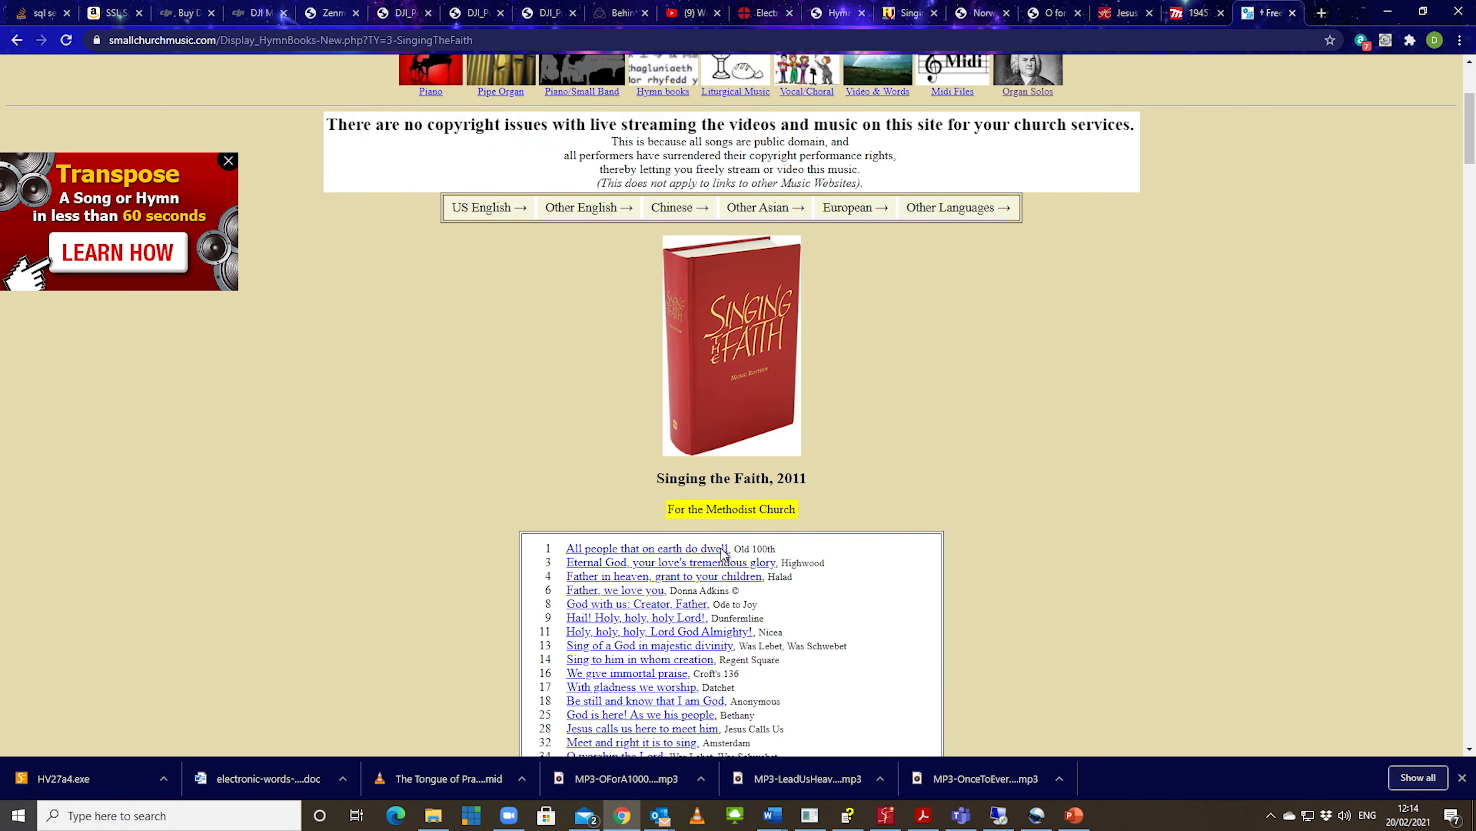
scroll(723, 554, "down", 20)
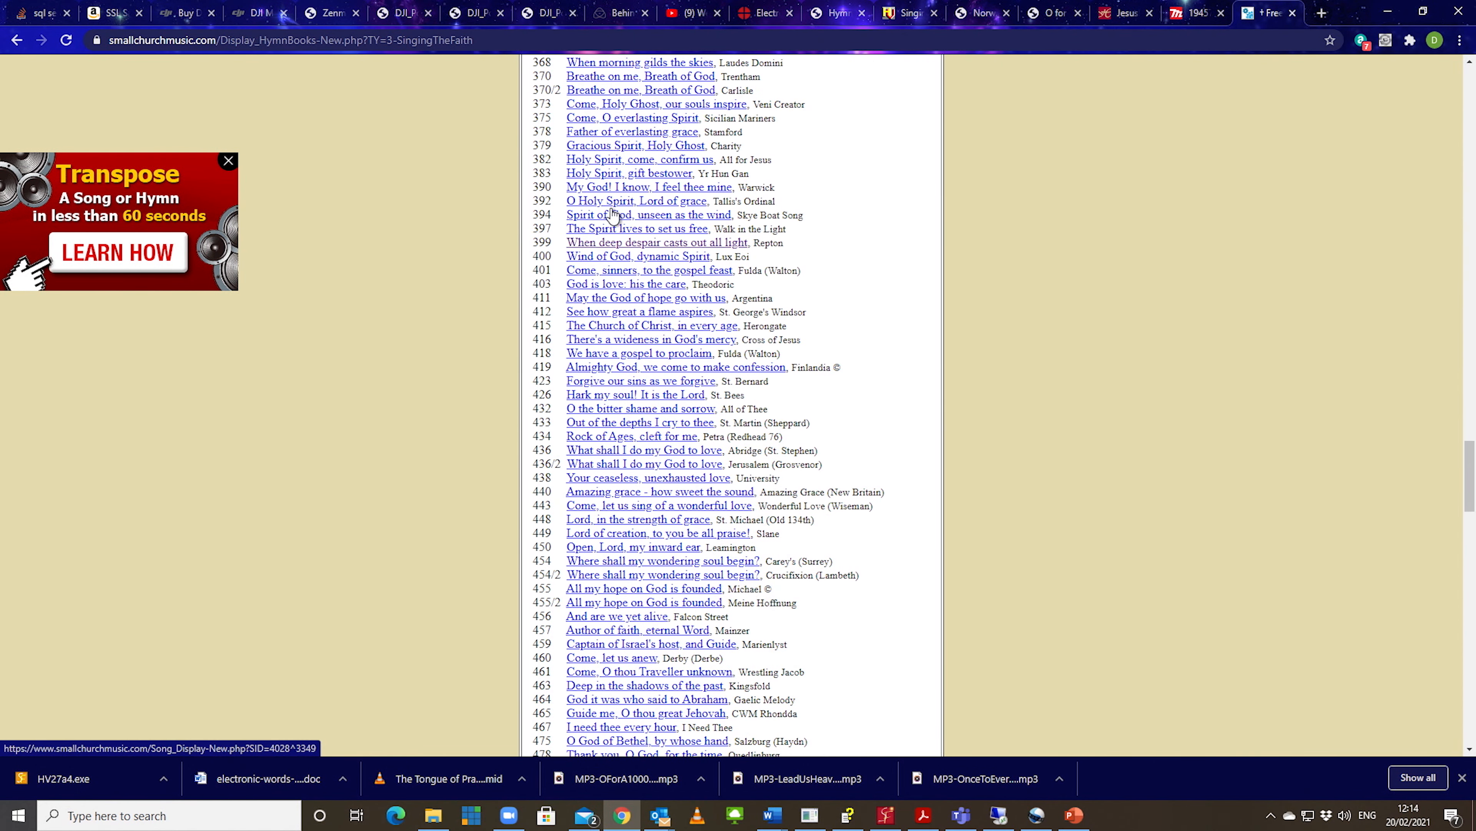
scroll(617, 187, "up", 4)
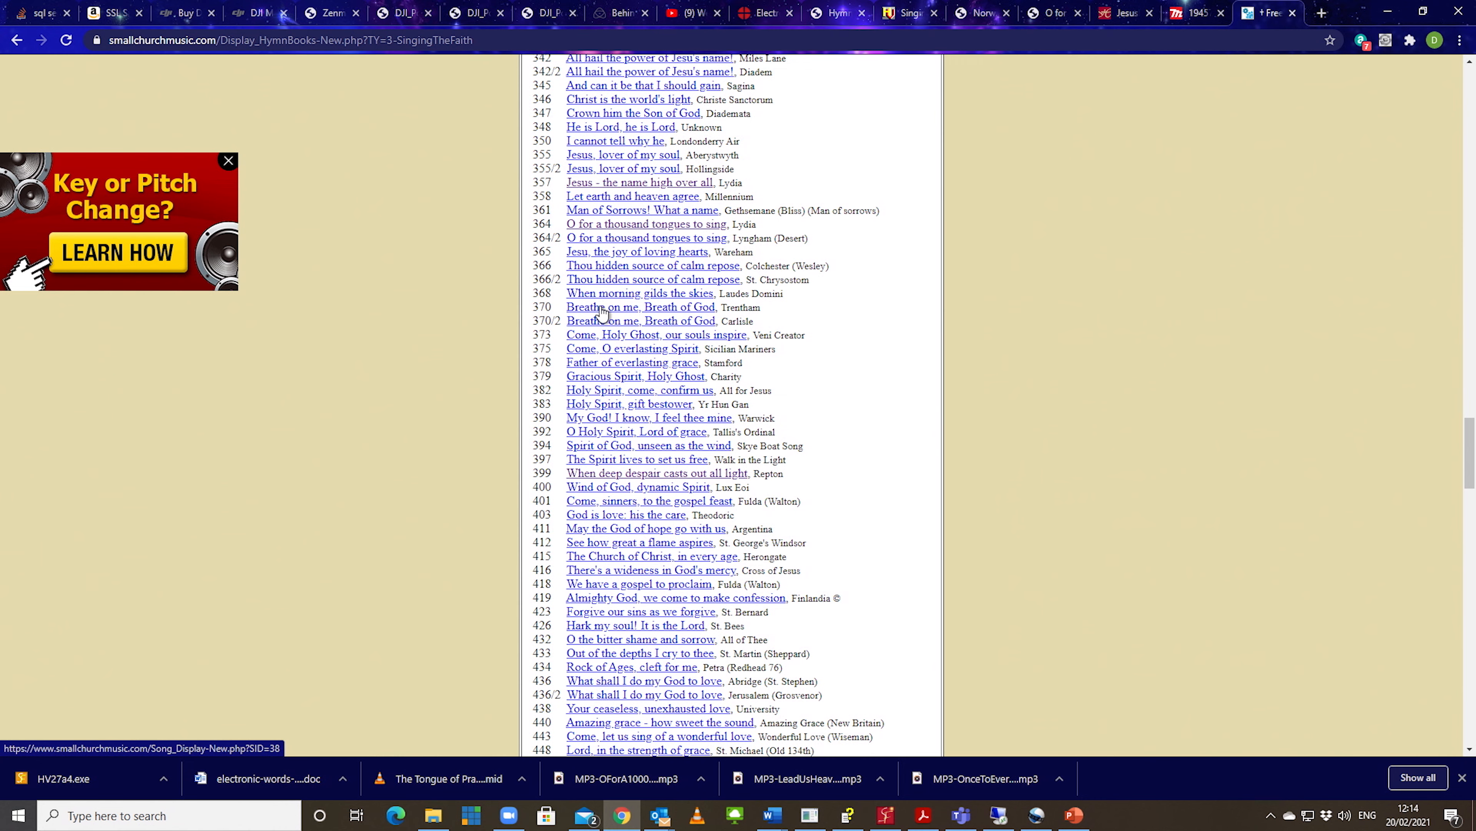
left_click(624, 183)
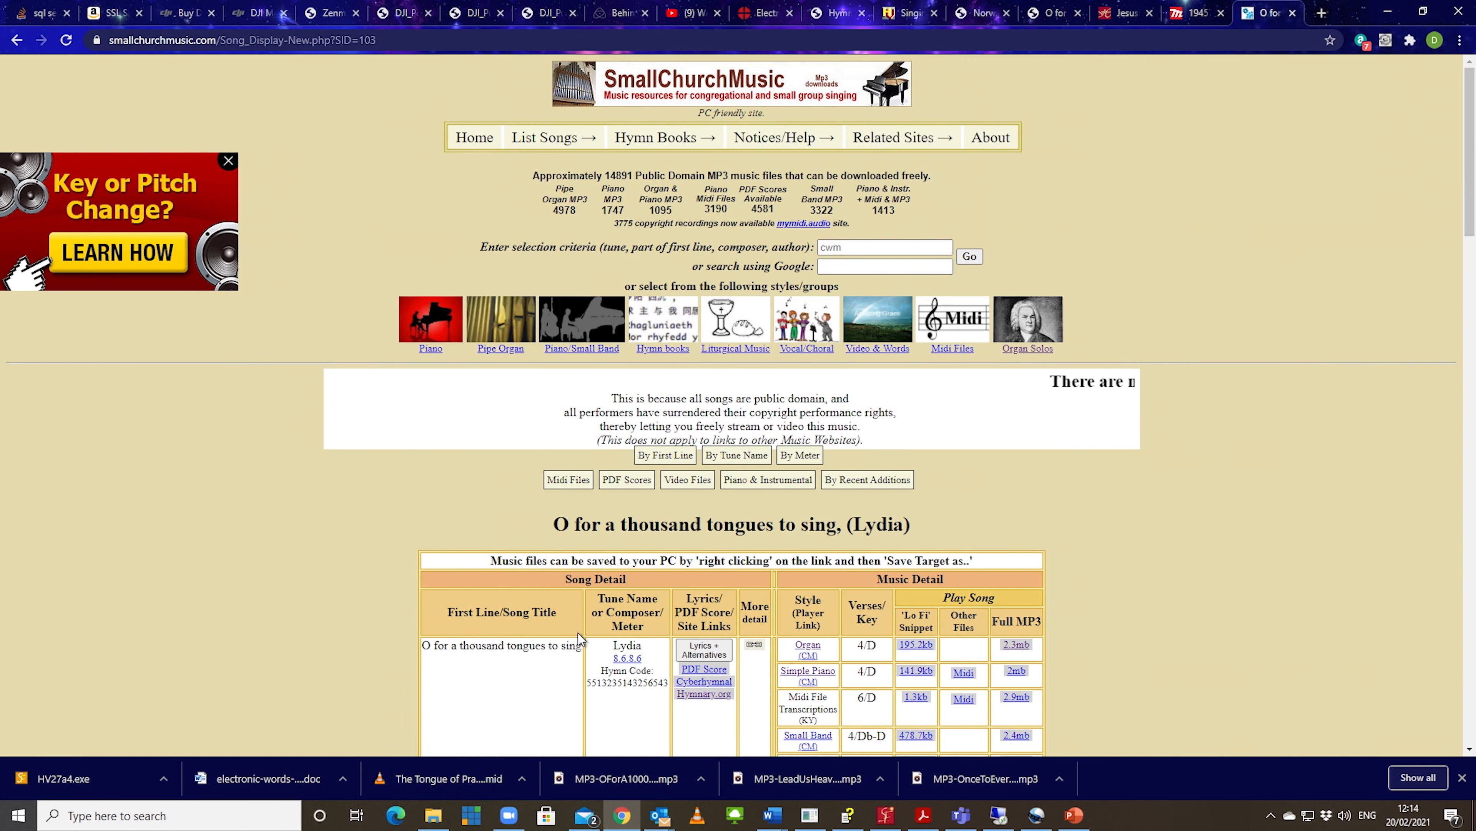
Step: Open the full MP3 of the four-verse Organ version of Lydia, download it and pause the playback
scroll(653, 647, "down", 5)
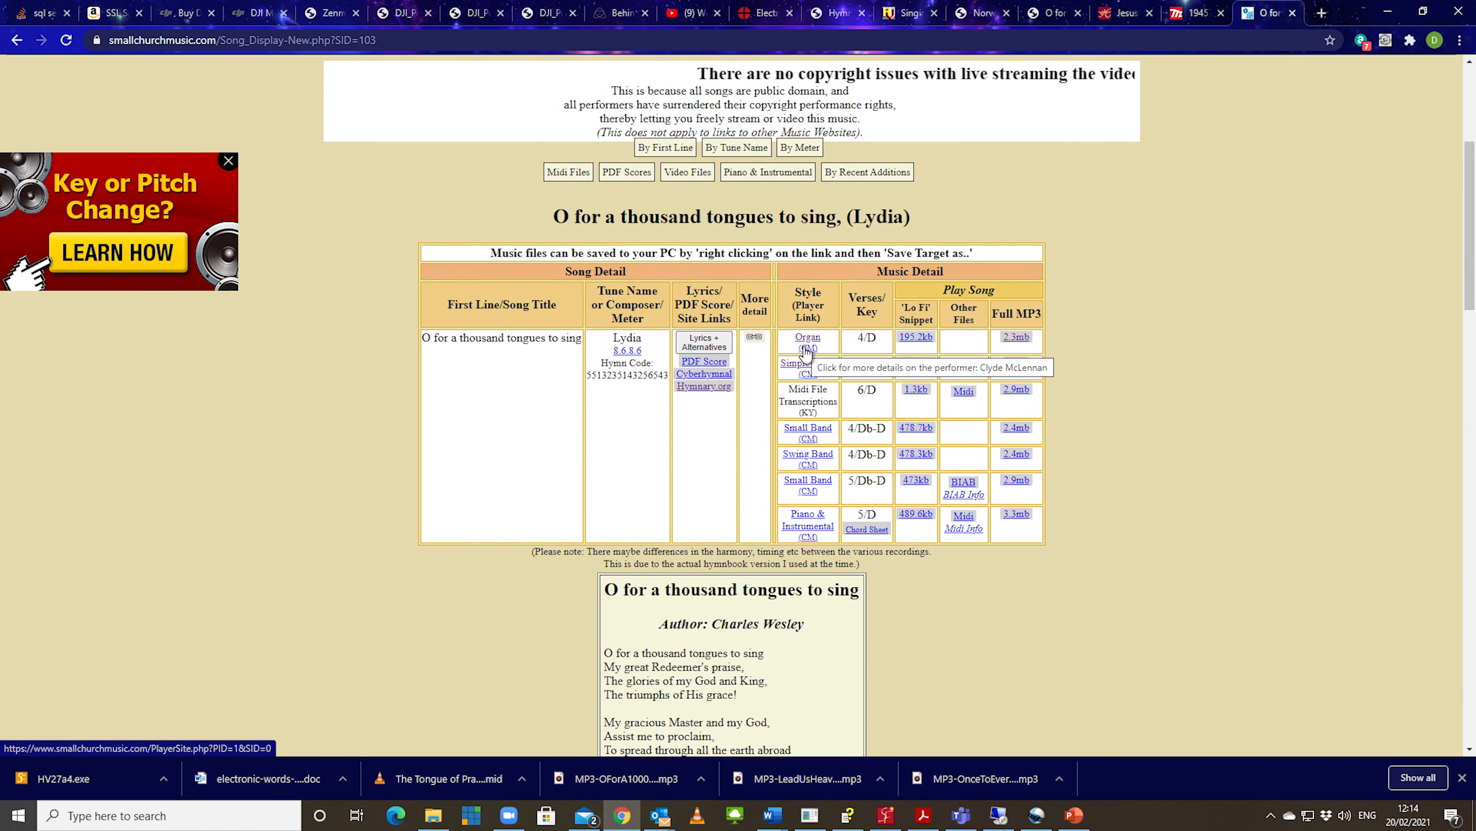
left_click(1021, 344)
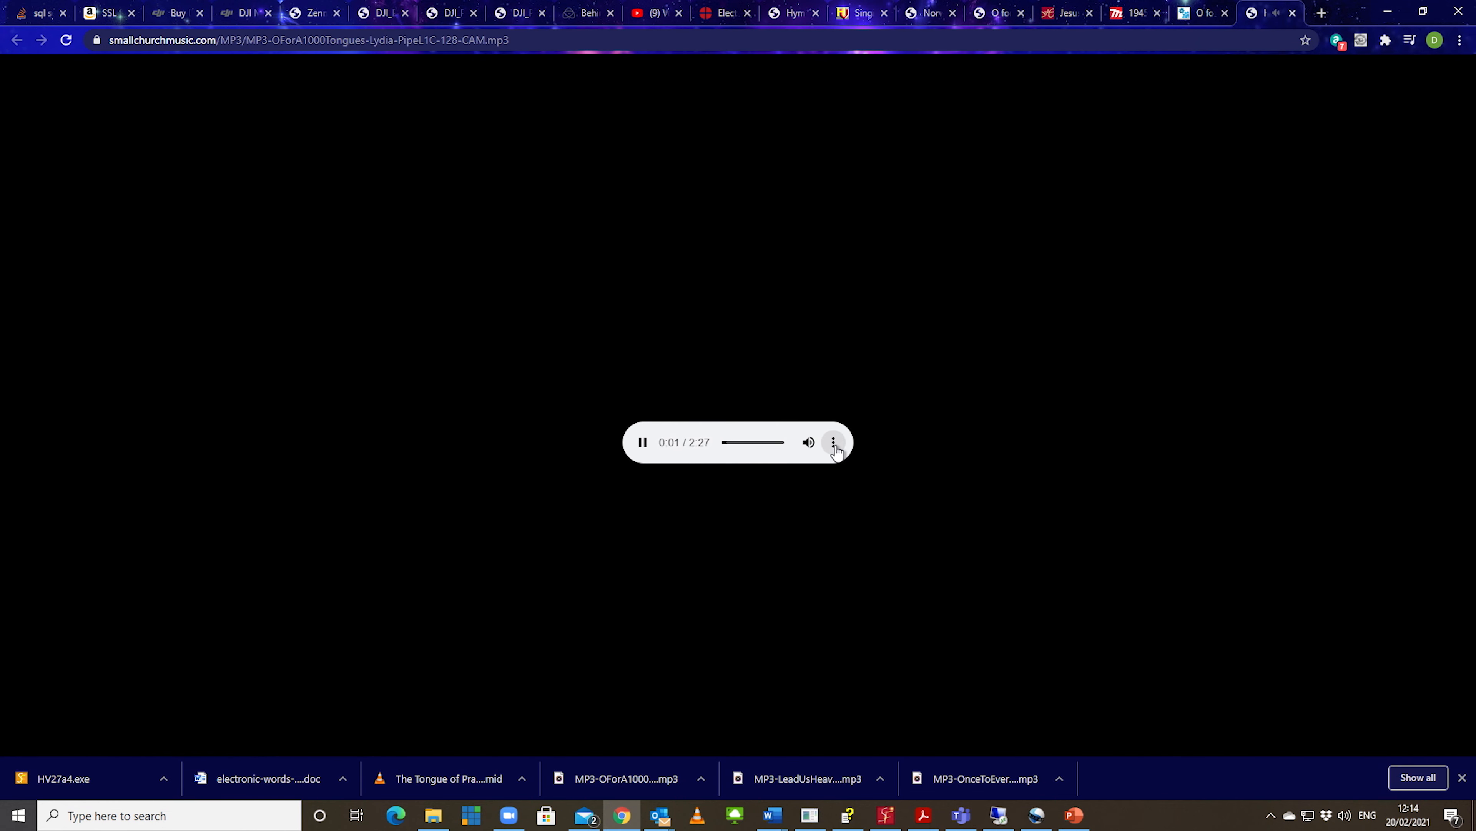
left_click(835, 448)
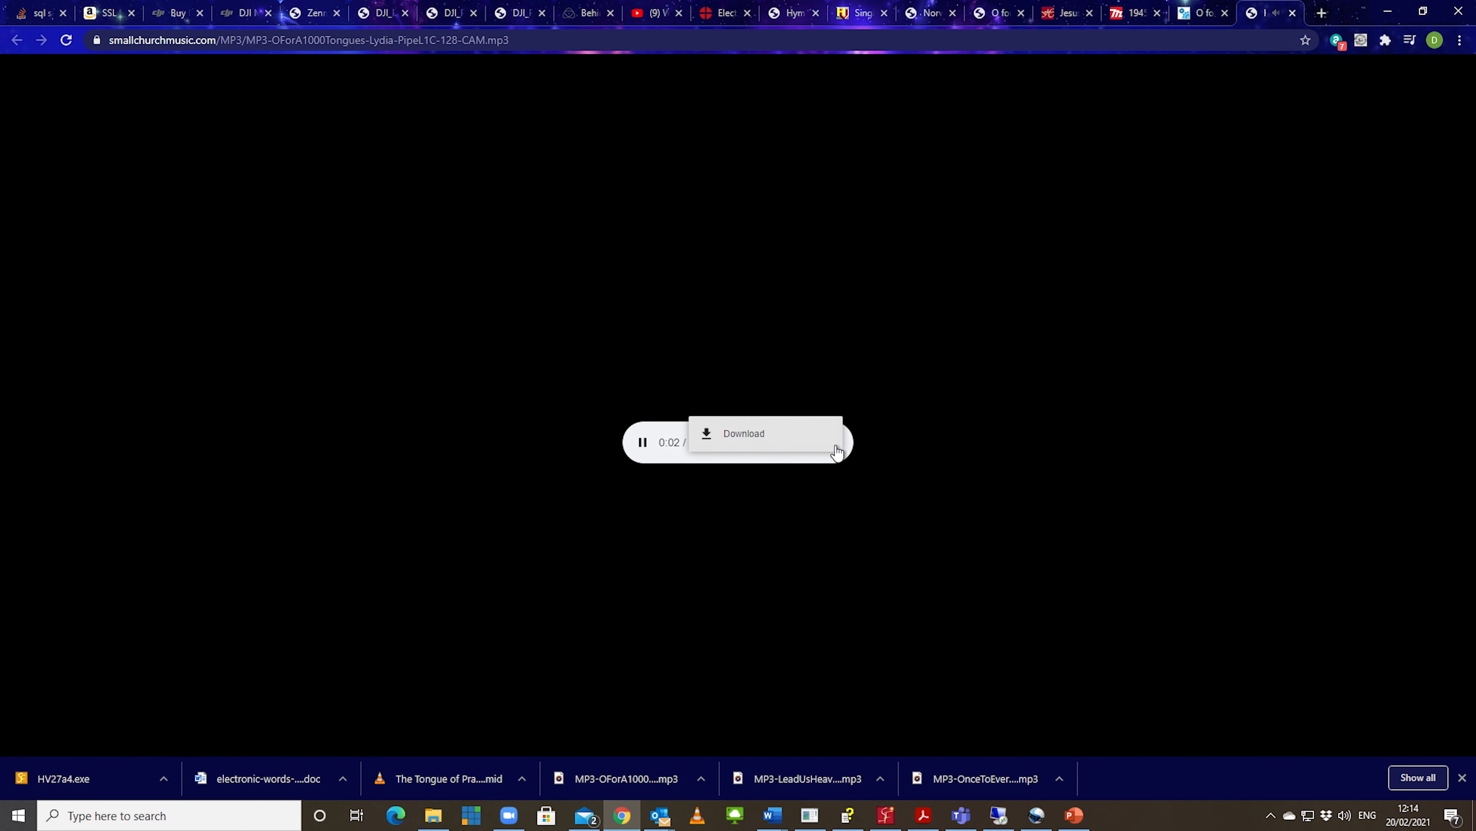
left_click(744, 435)
left_click(643, 443)
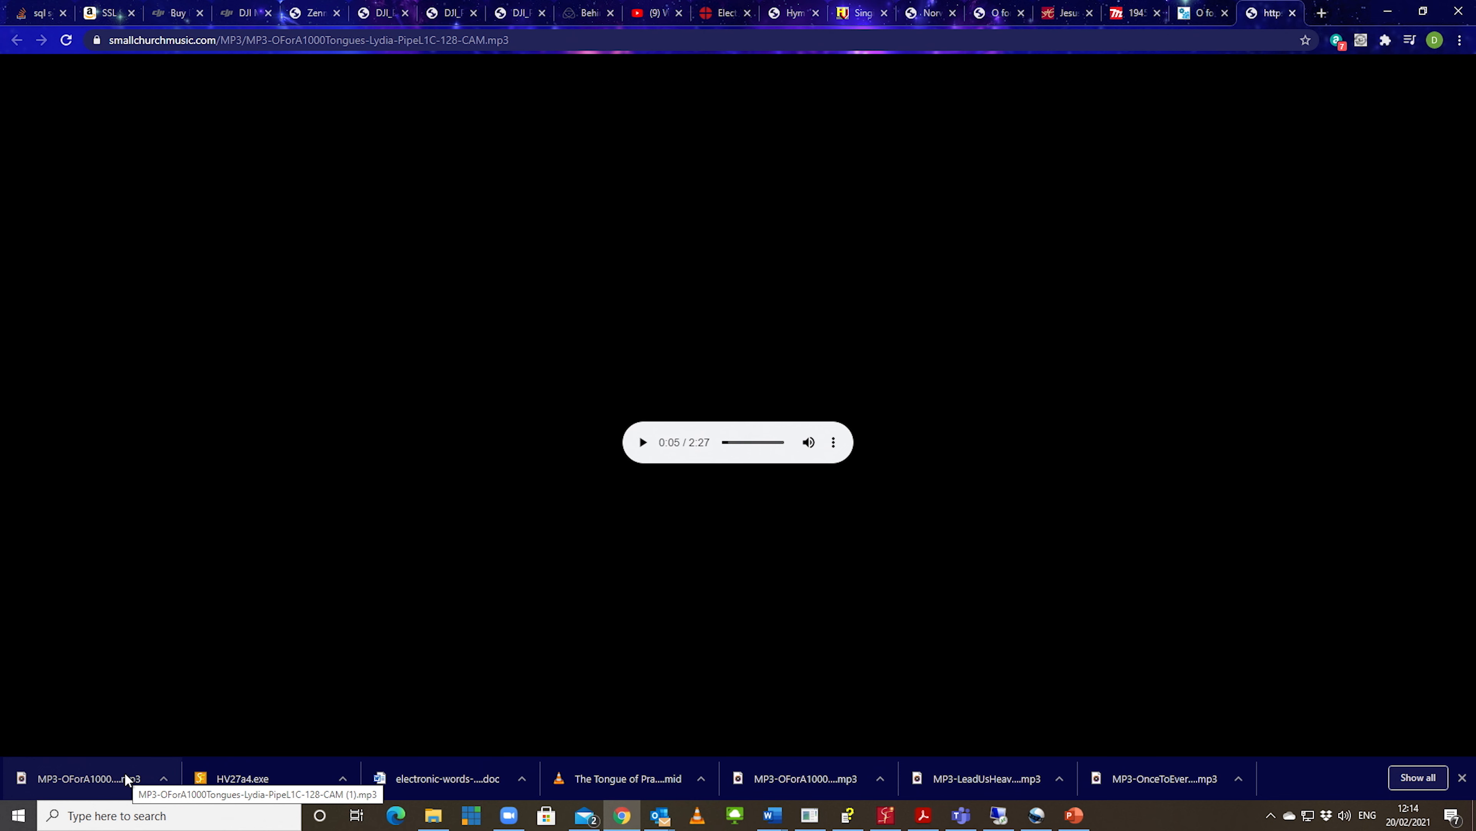
Step: Show the new MP3-OForA1000Tongues-Lydia download in its folder and copy the file
left_click(166, 778)
left_click(214, 721)
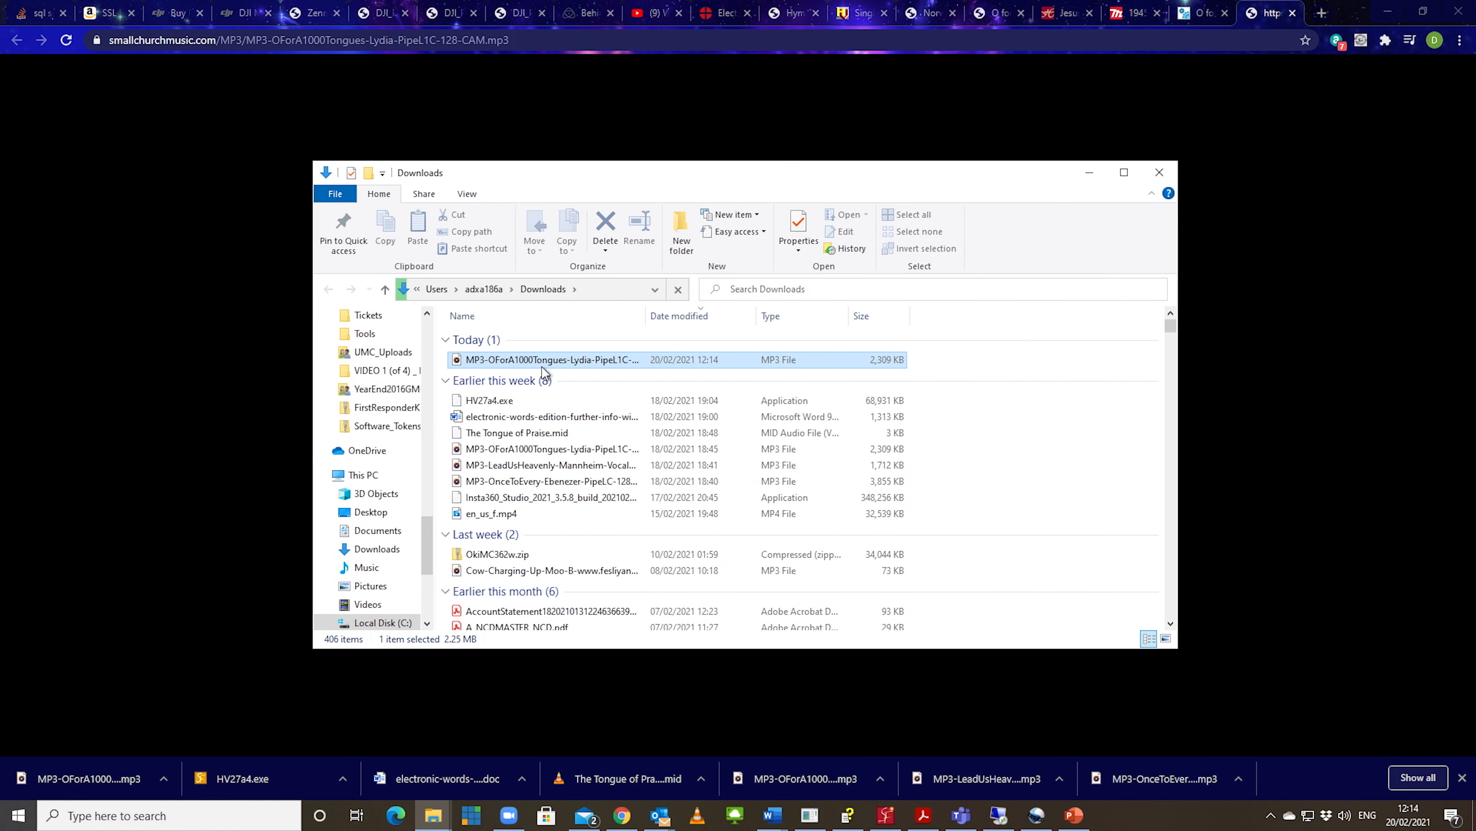
right_click(543, 366)
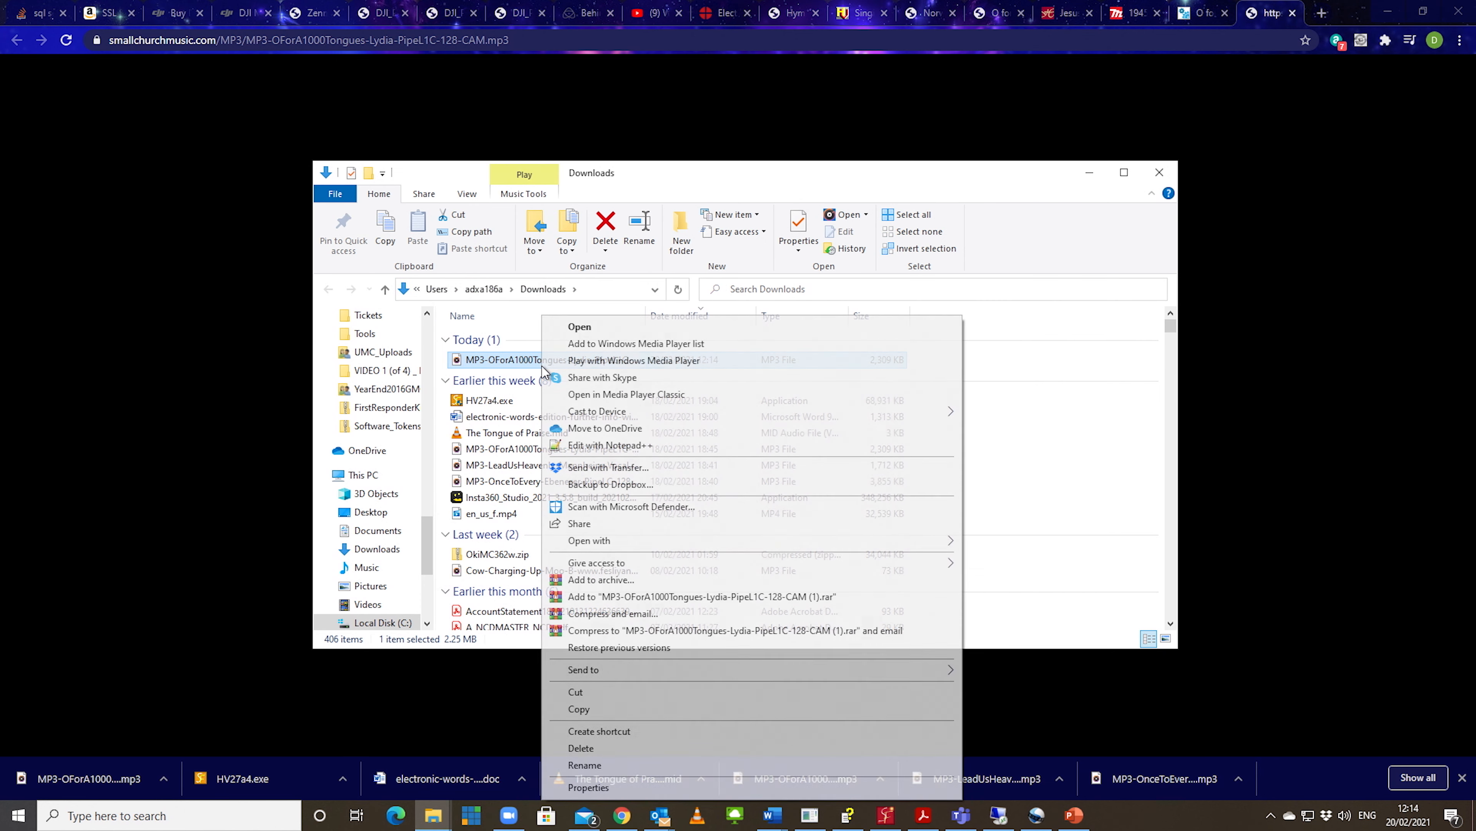
left_click(582, 708)
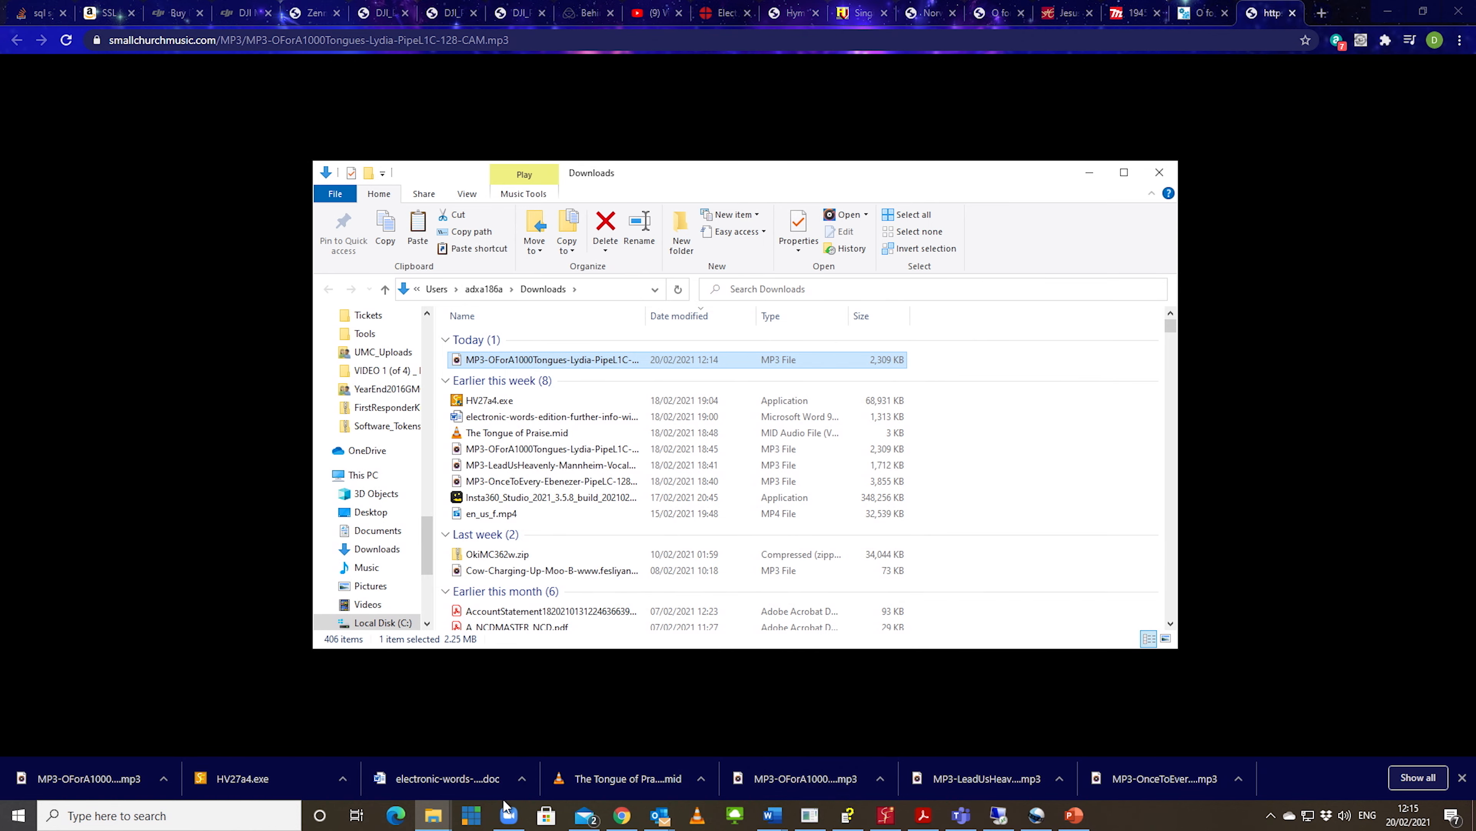
Step: Paste the copied MP3 into the 210221 folder under Church on the VideoFile drive
mouse_move(431, 816)
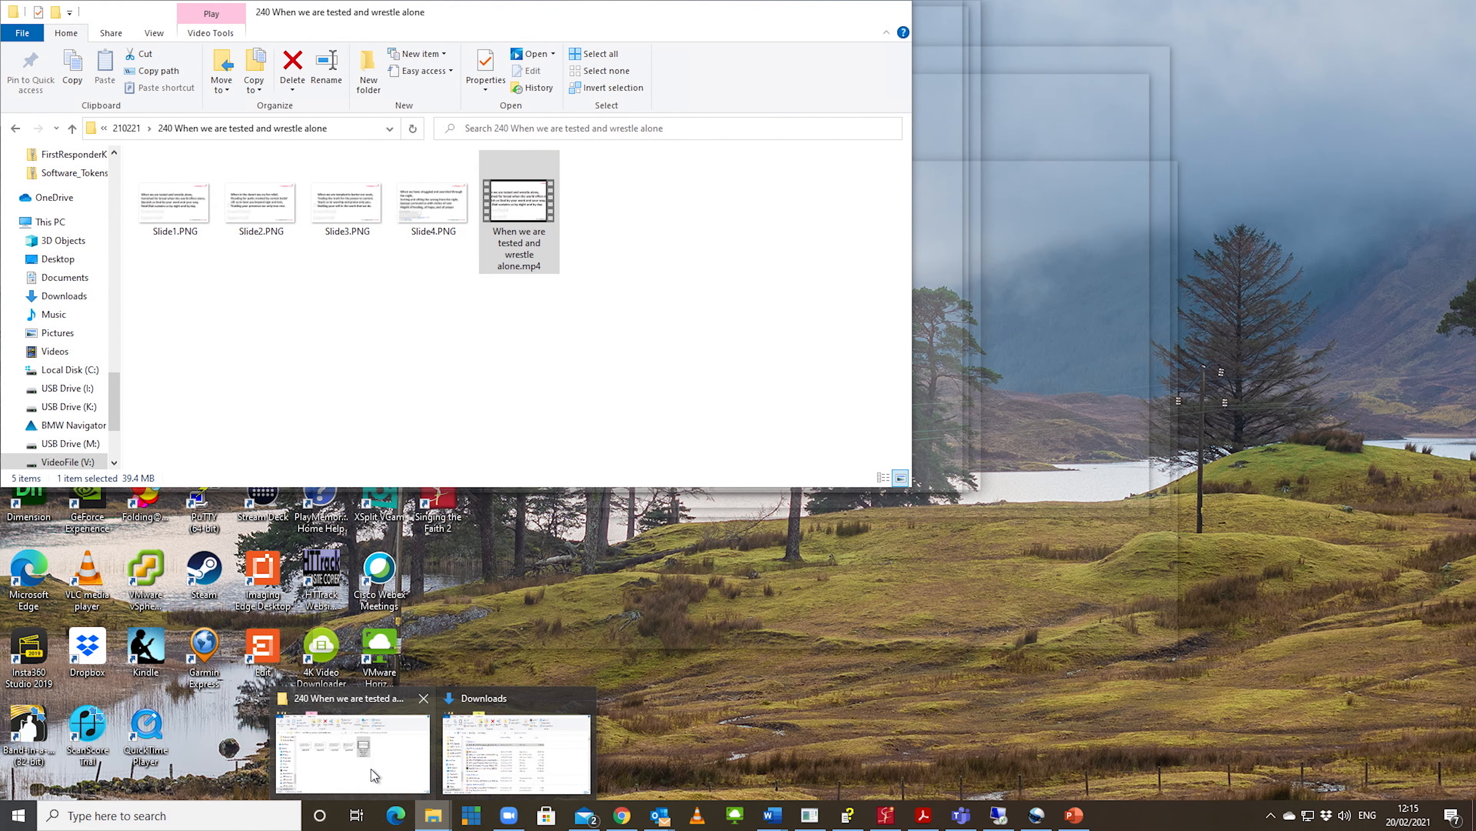
left_click(372, 769)
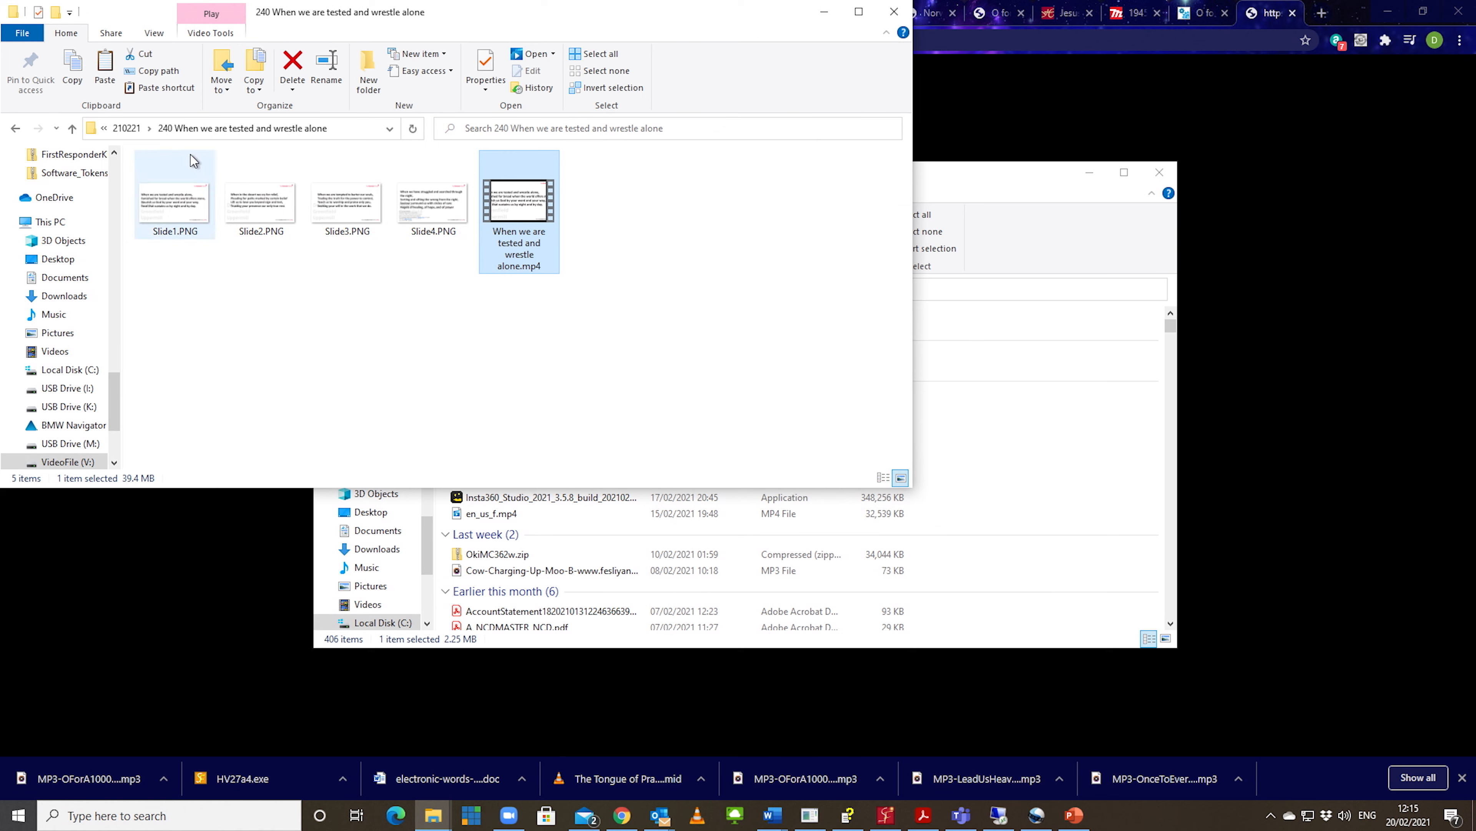
left_click(127, 129)
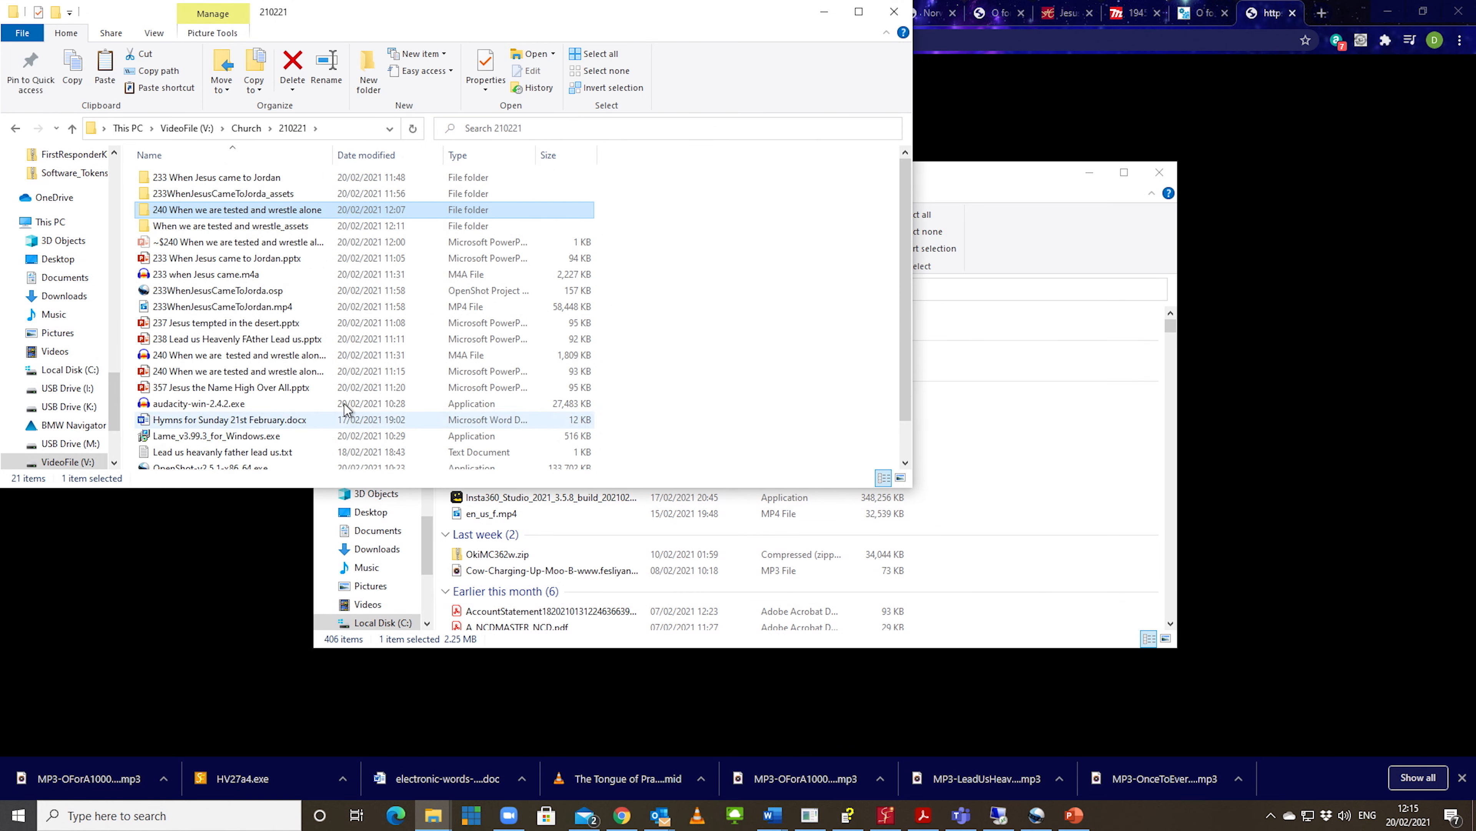
right_click(700, 420)
left_click(735, 526)
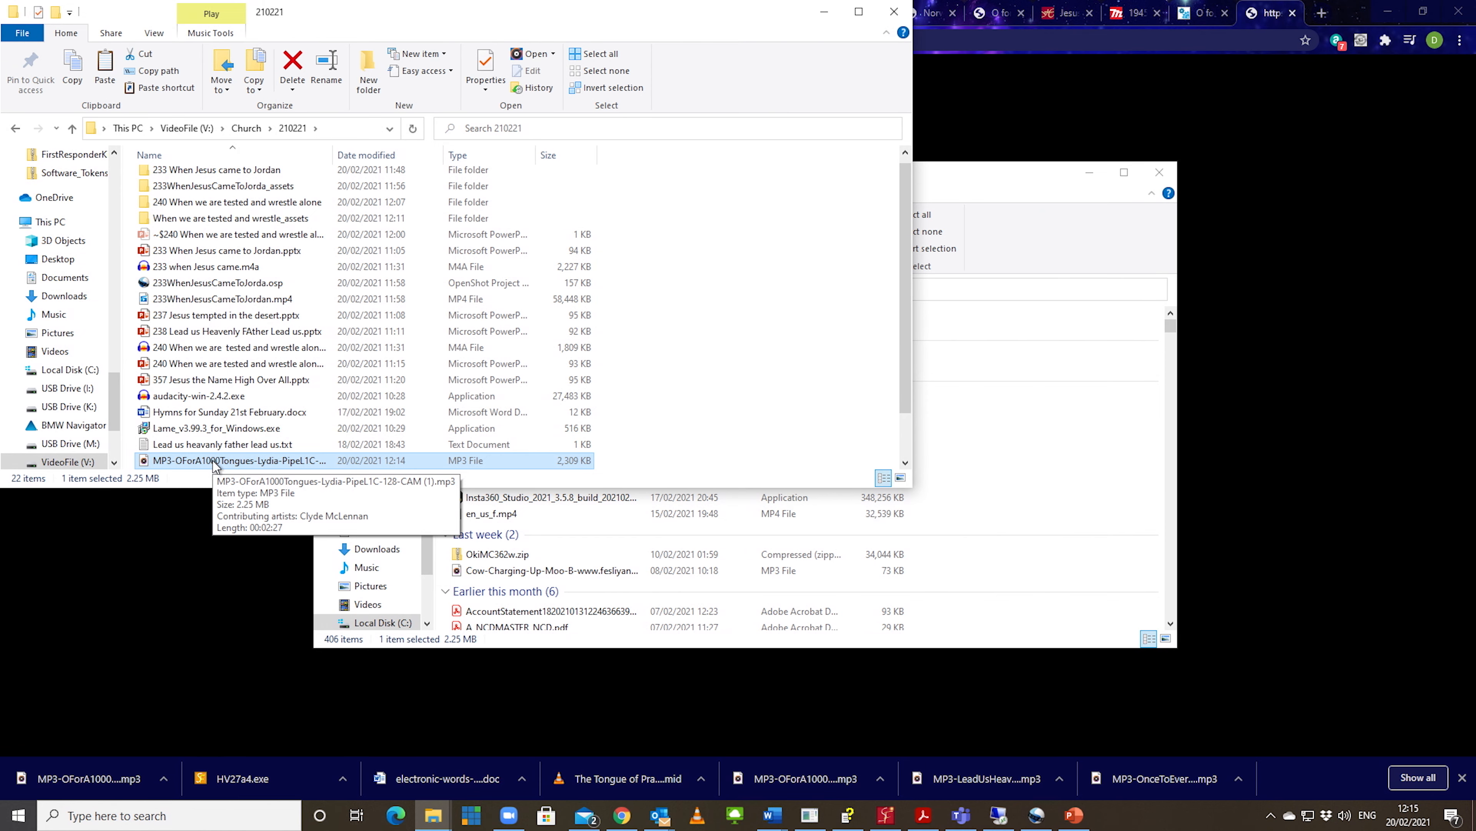
Step: Check hymn 357's verse count in the Word hymn list, then open the pasted Lydia MP3 in a maximized Audacity window
key("alt+Tab")
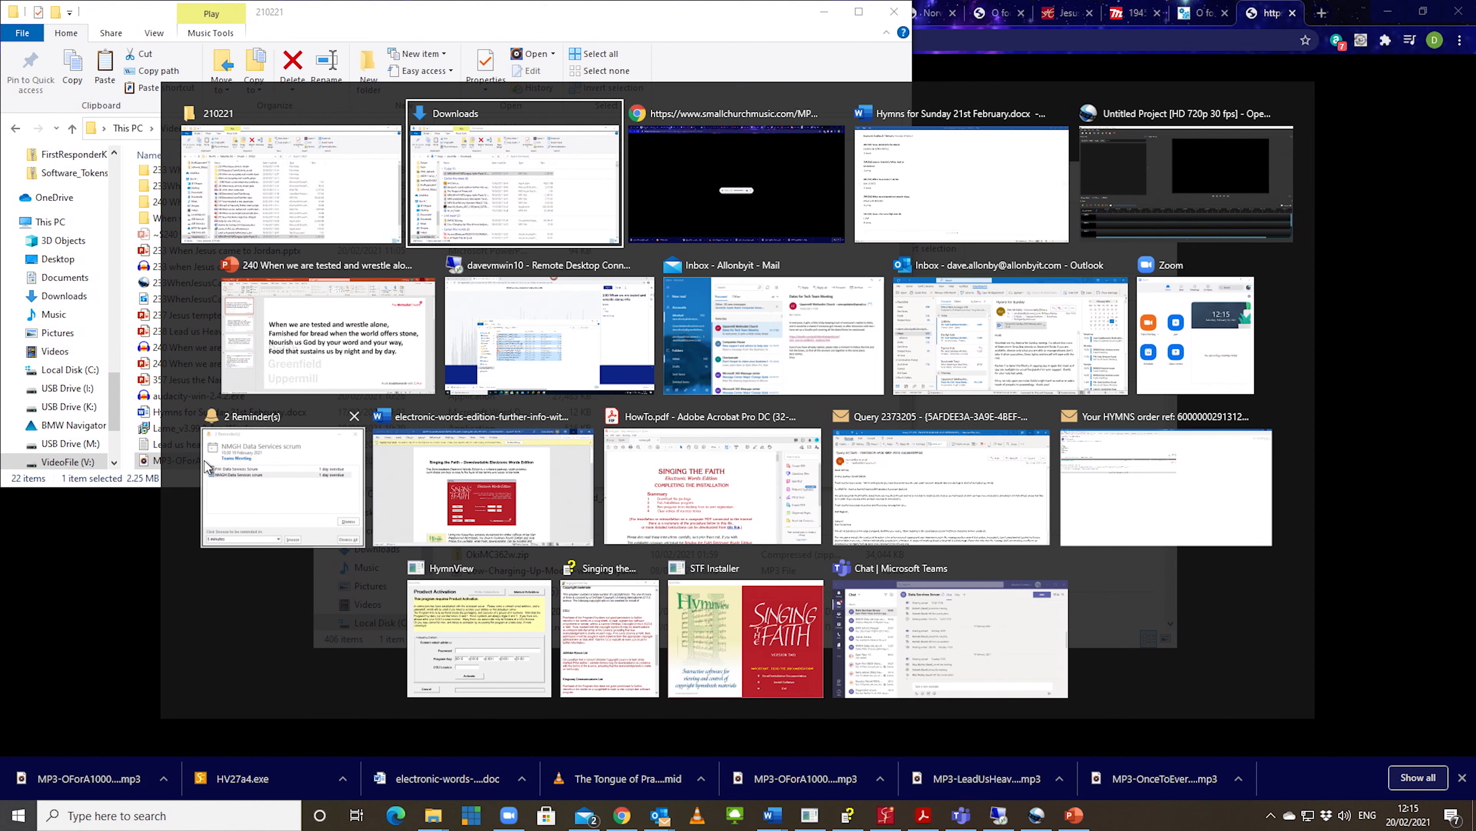
key("Tab")
key("Tab")
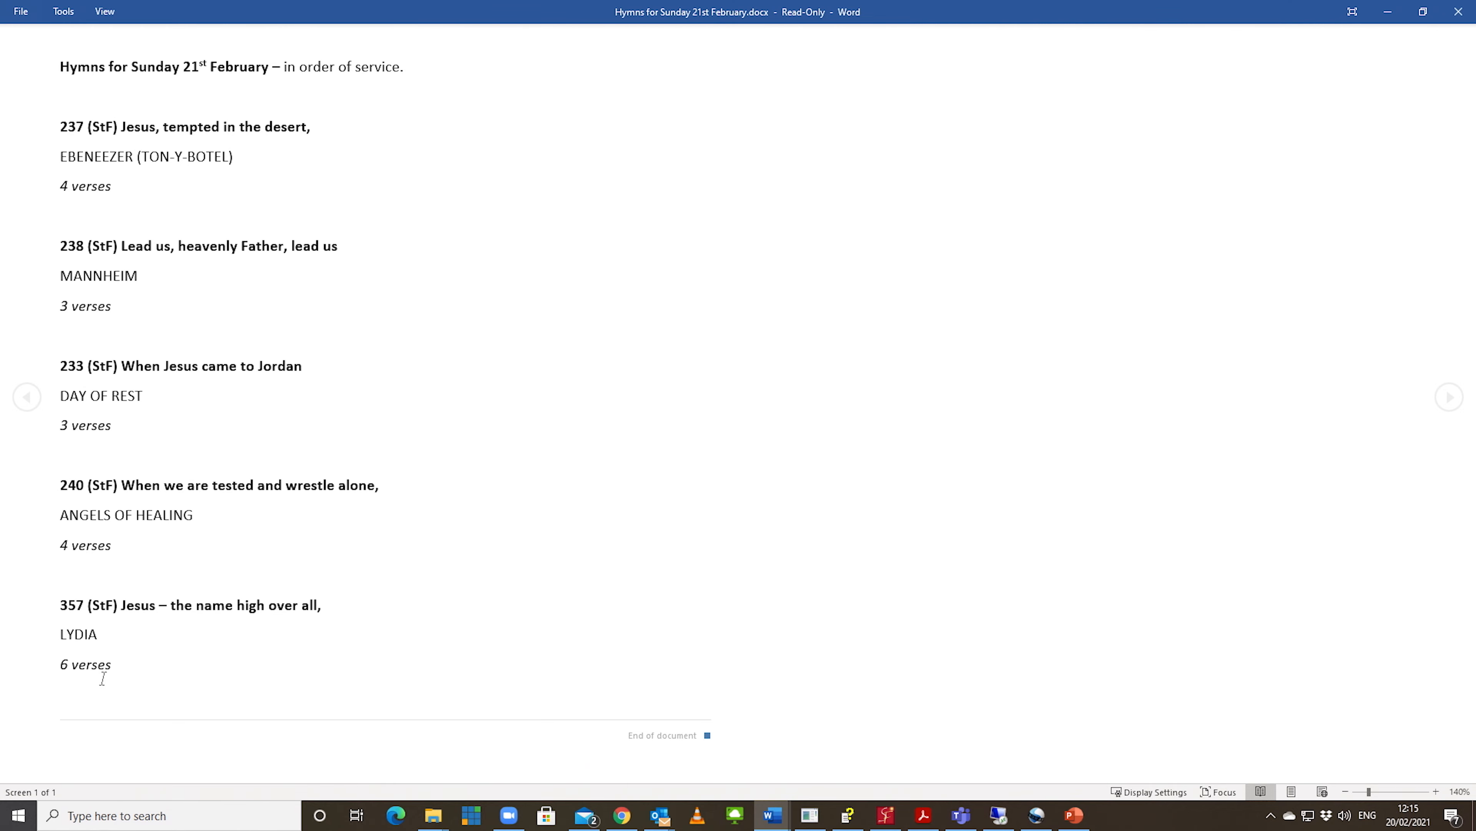
key("alt+Tab")
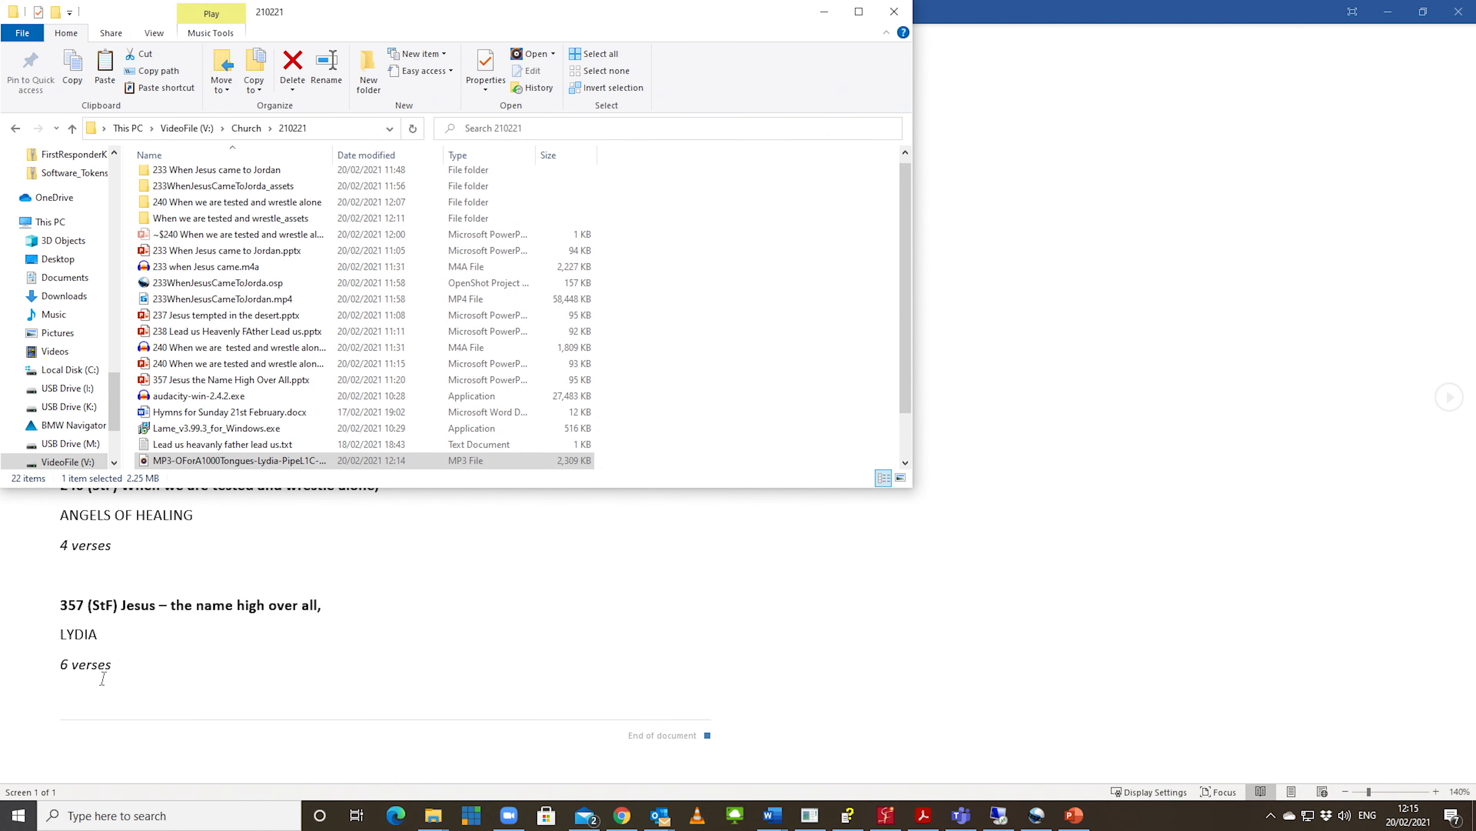
right_click(254, 464)
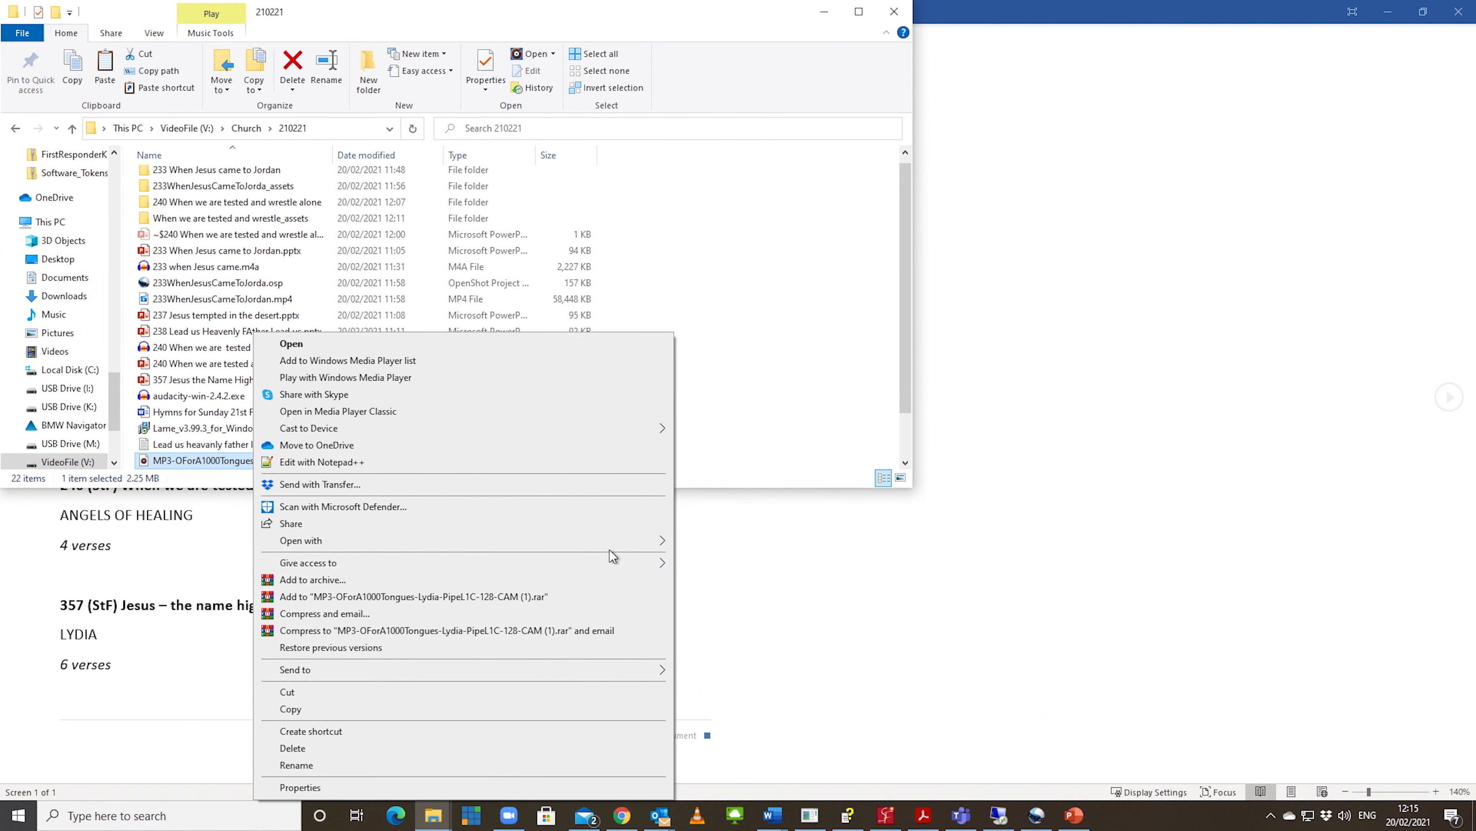
left_click(722, 559)
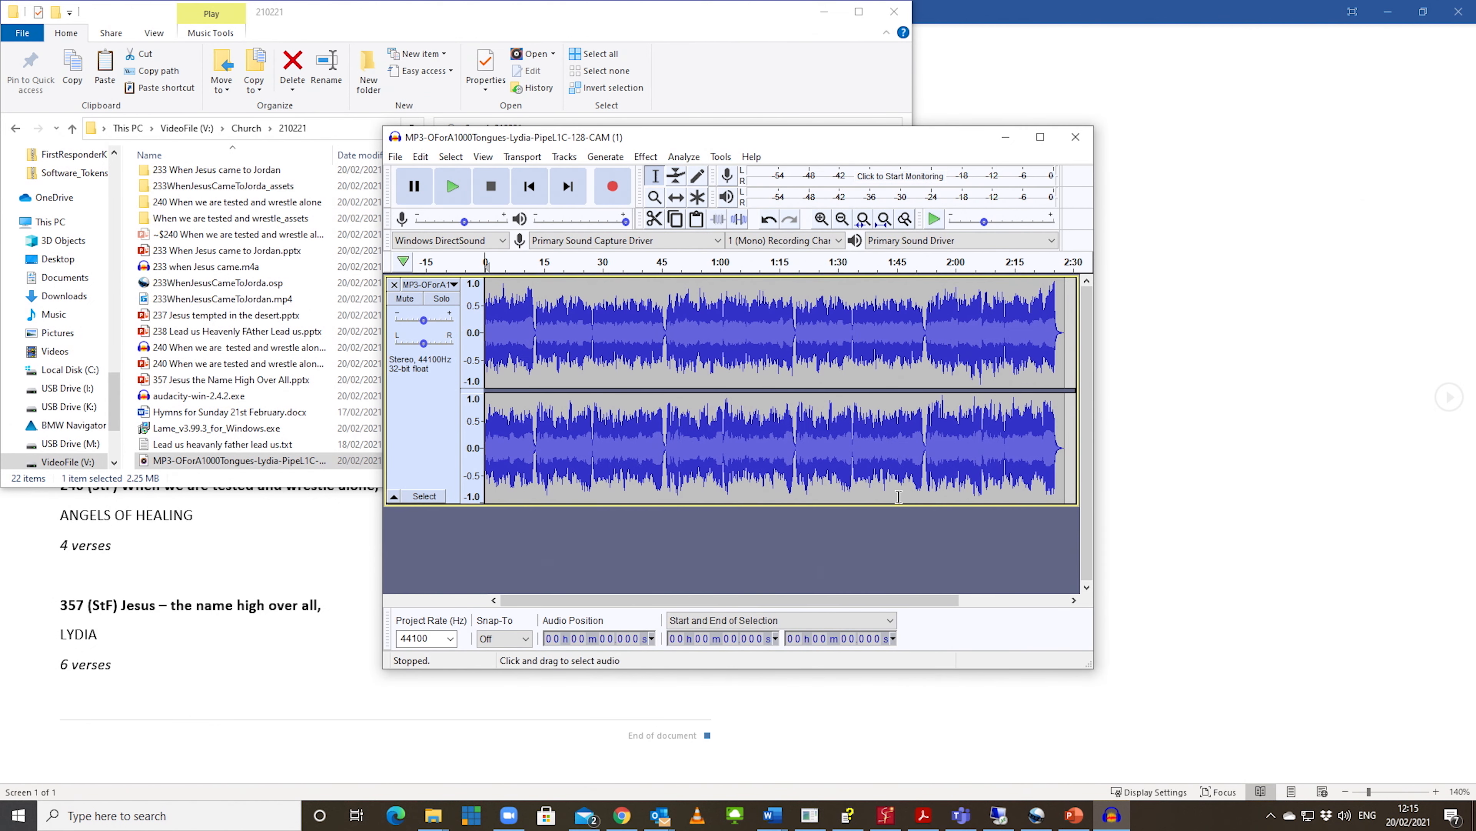
left_click(1040, 136)
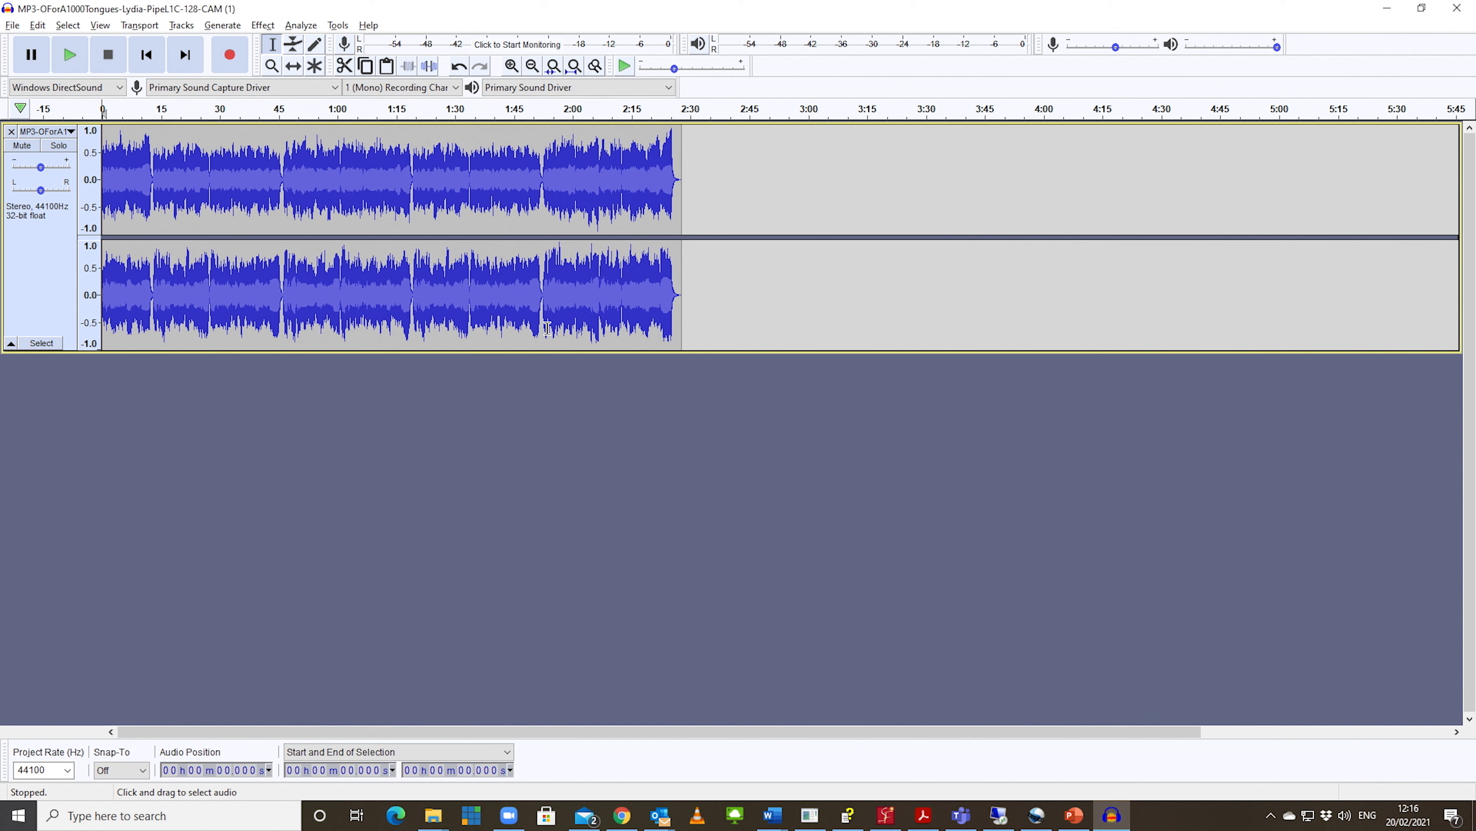
Step: Play the track from the start of its last verse at about 1:52 and pause it
key("alt")
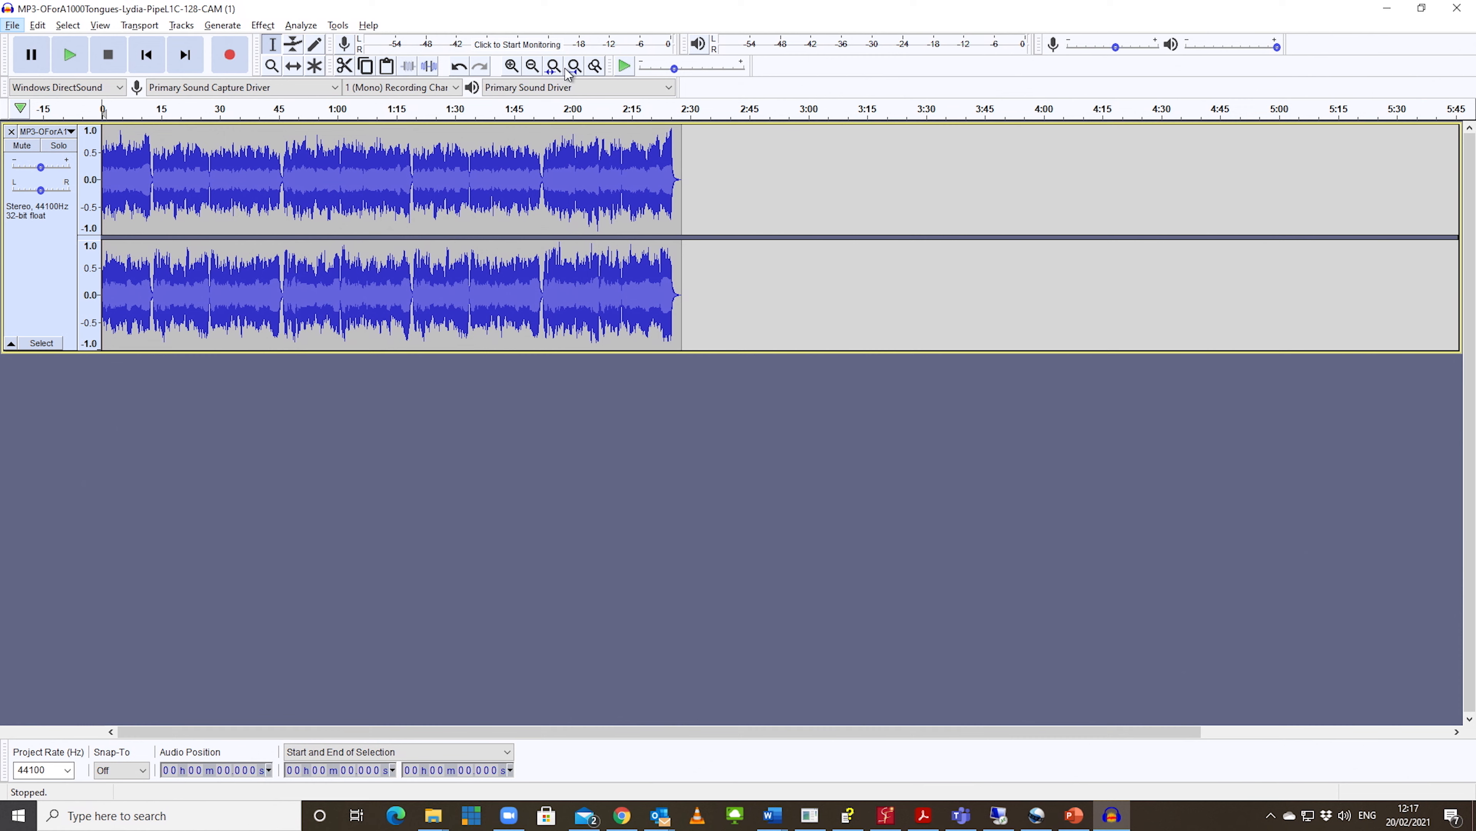
left_click(512, 67)
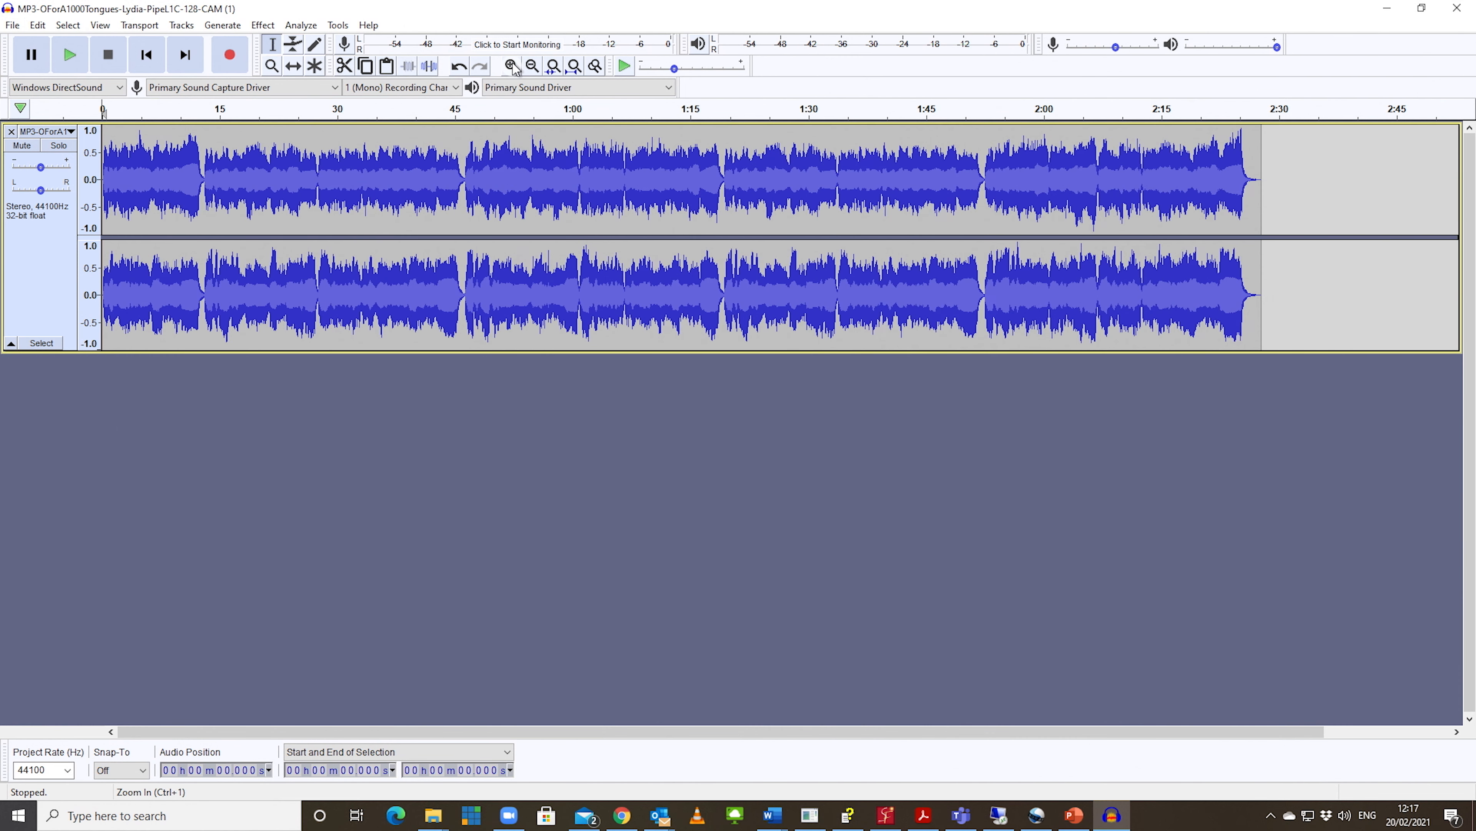
left_click(513, 66)
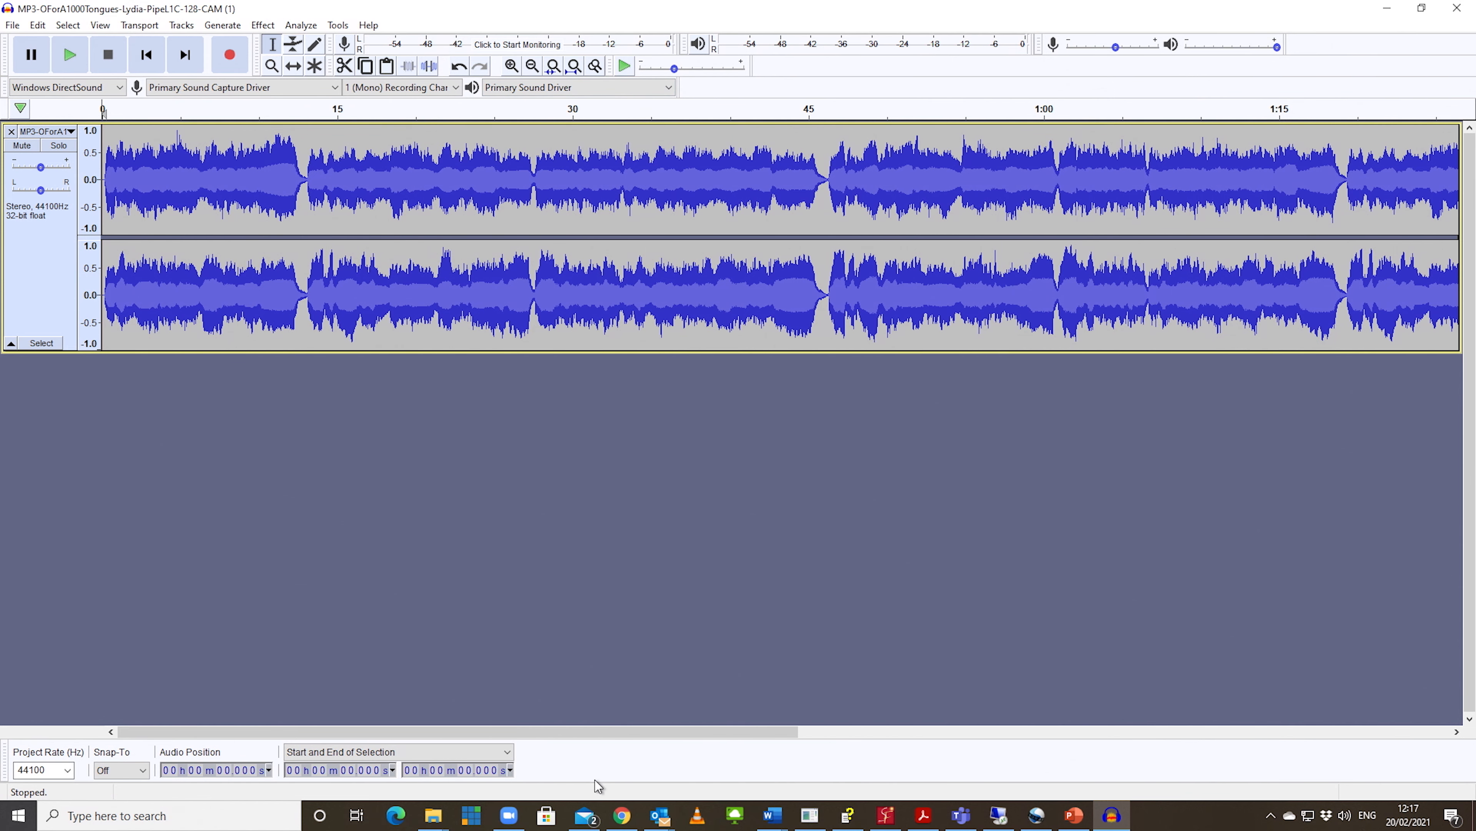
left_click_drag(628, 730, 959, 700)
left_click(1216, 110)
key("p")
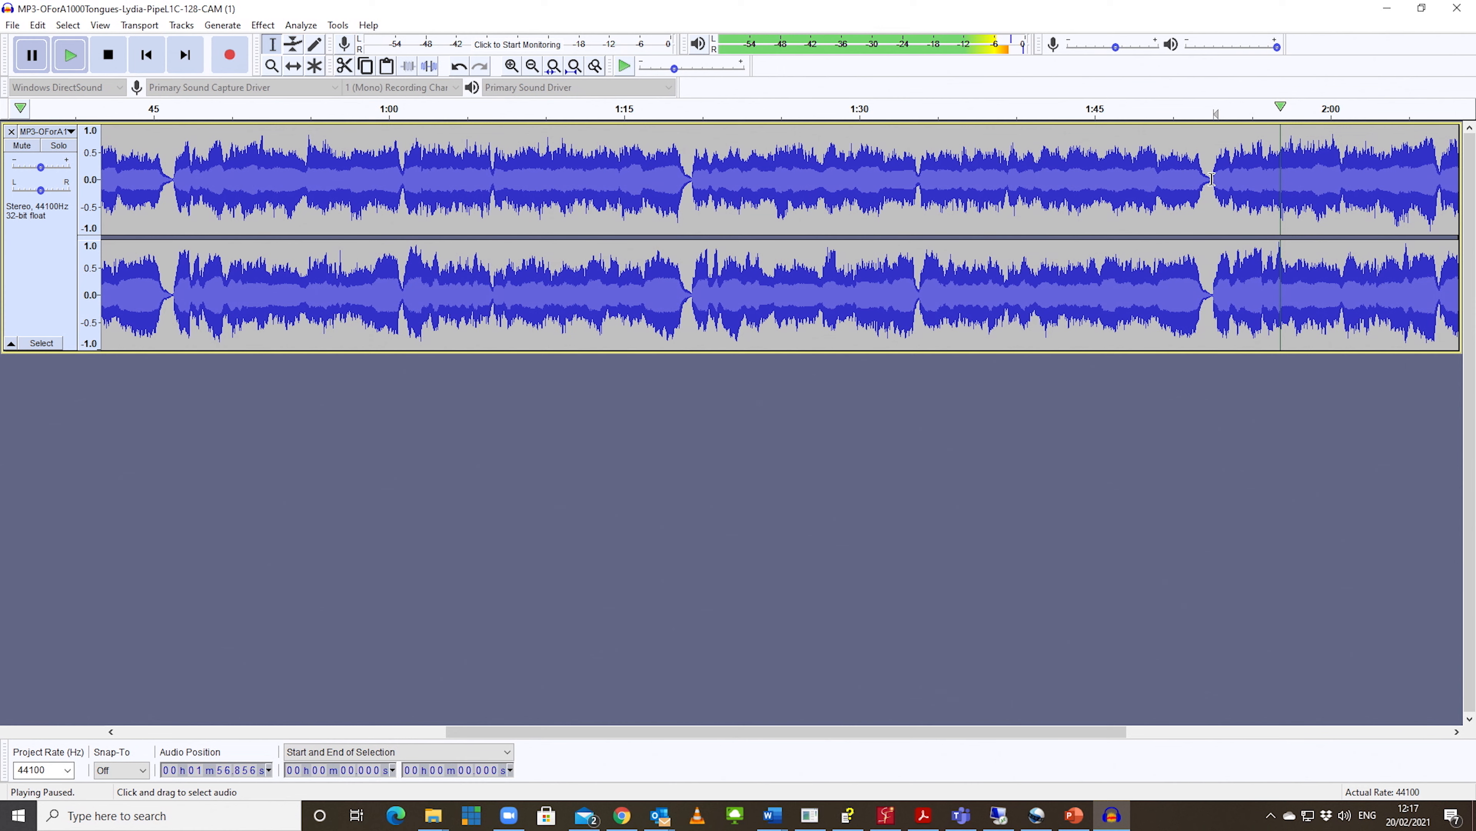
Step: Copy the two verses between 0:46.147 and 1:52.477 and paste them into the gap before the last verse at 1:52.428
left_click_drag(1213, 176, 170, 228)
key("space")
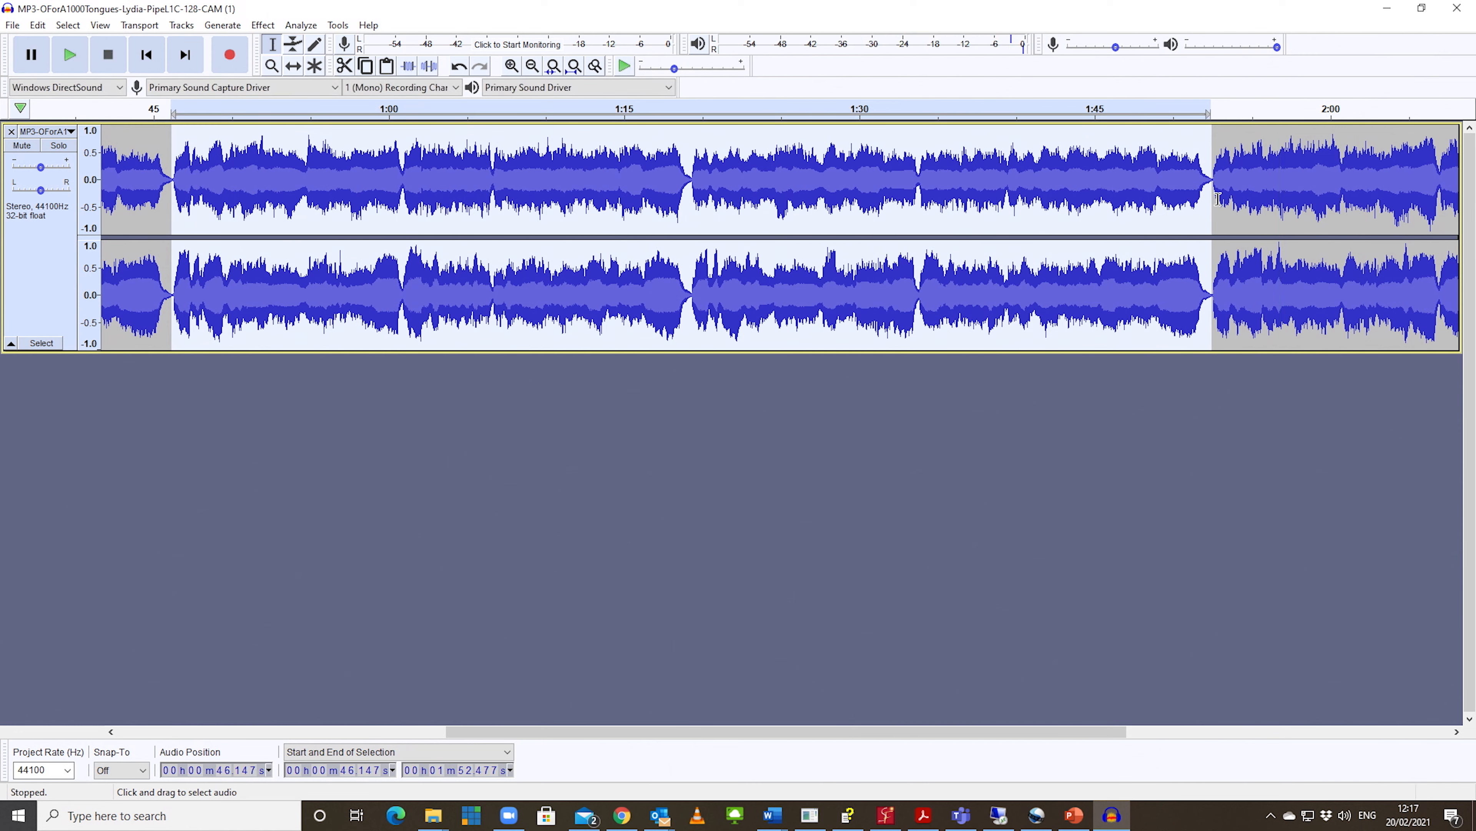
left_click(1219, 214)
left_click(1201, 215)
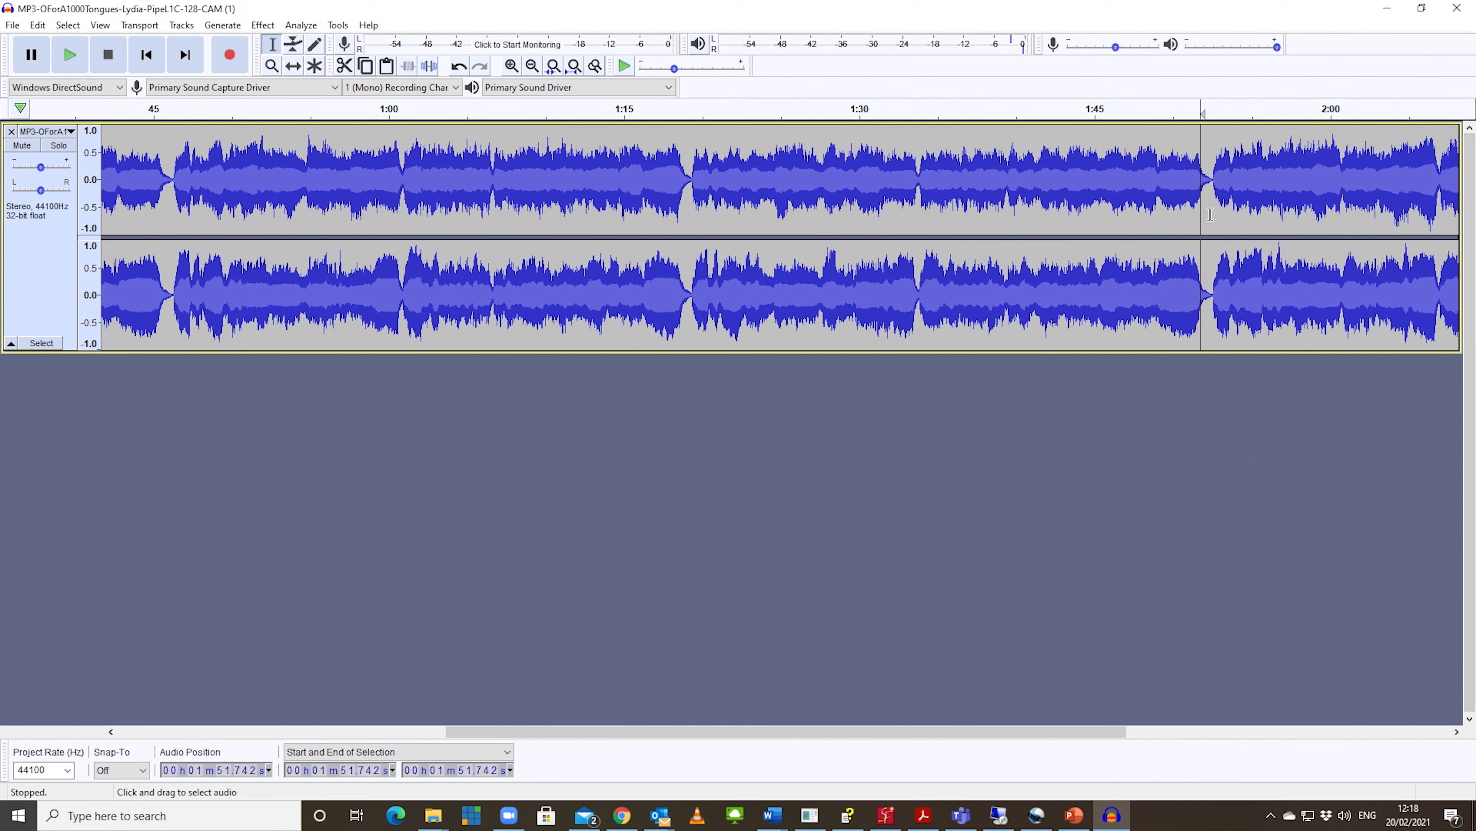
left_click(1212, 186)
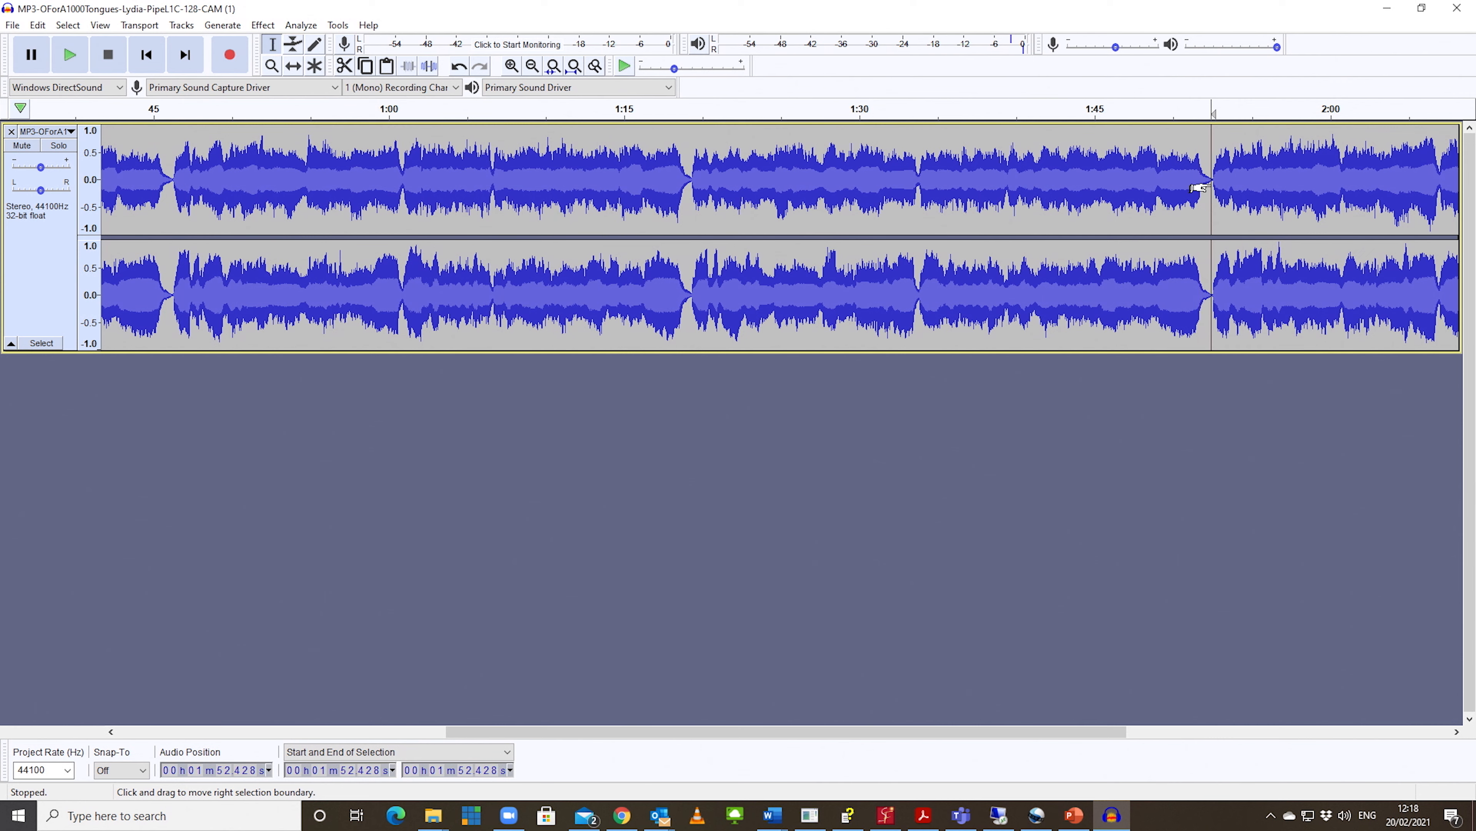
key("space")
key("ctrl+v")
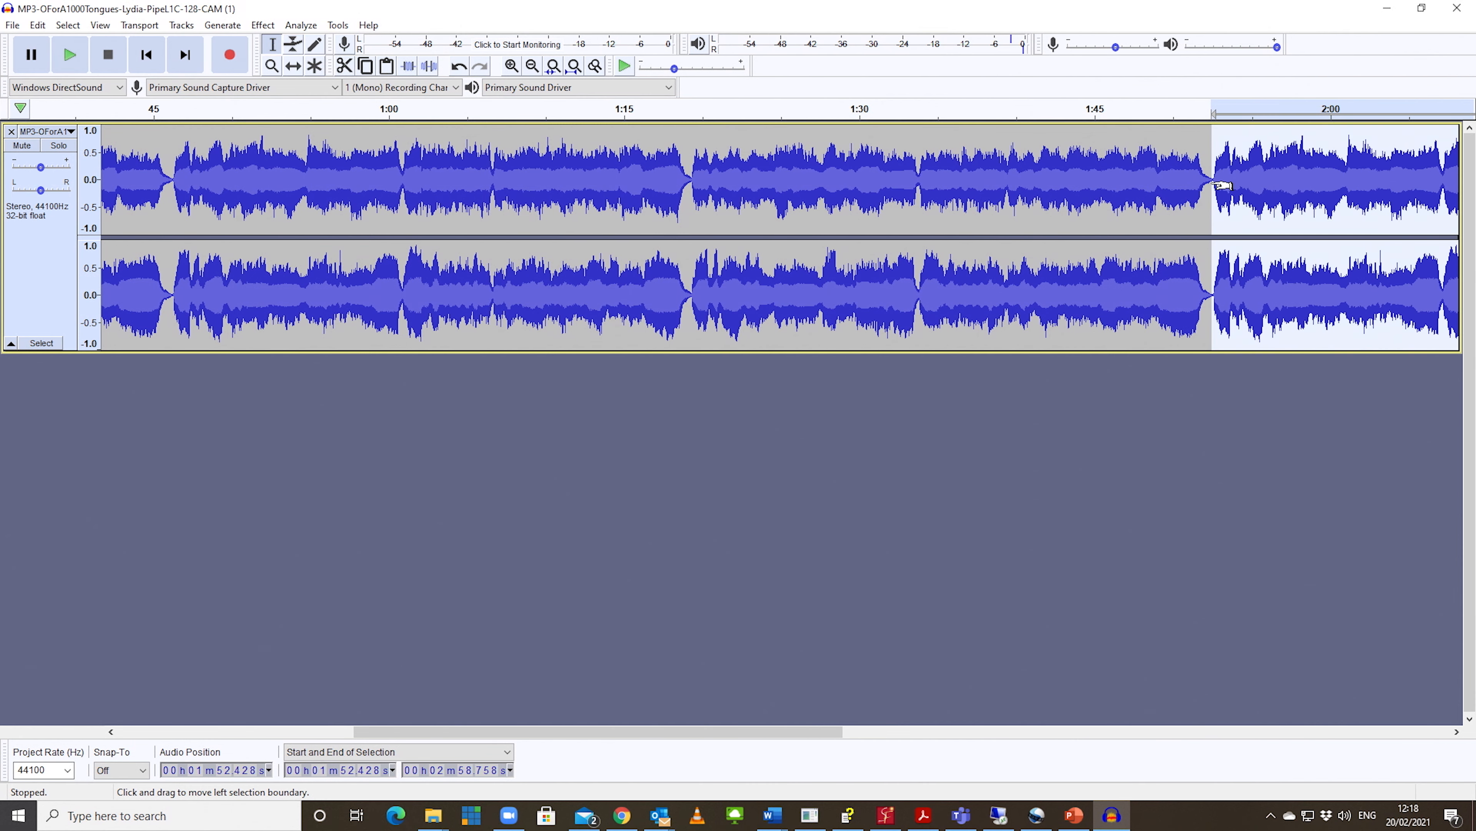
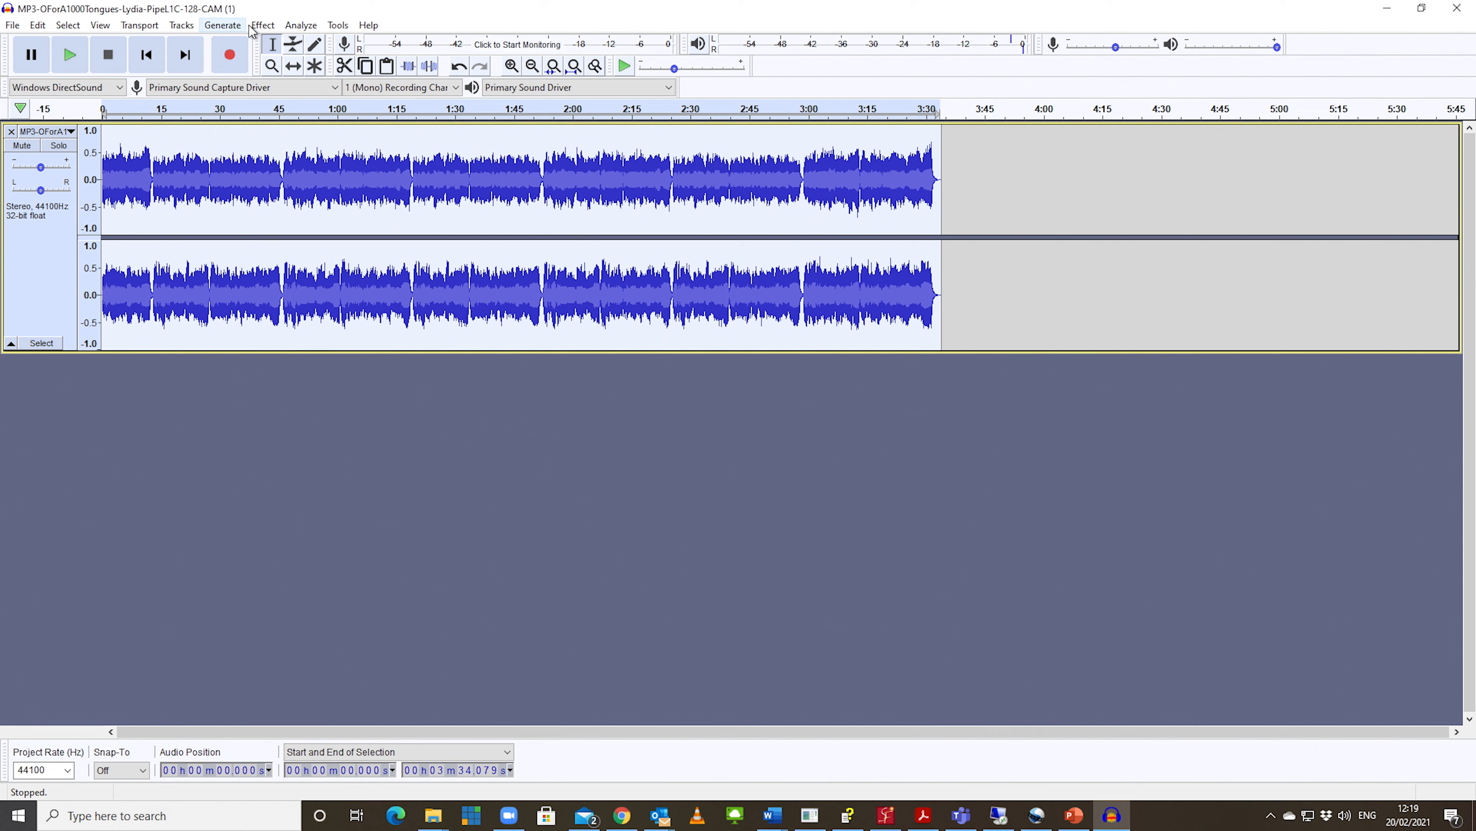
Step: Normalize the whole extended track to a peak amplitude of 0 dB with DC offset removal, and clear the selection
left_click(262, 26)
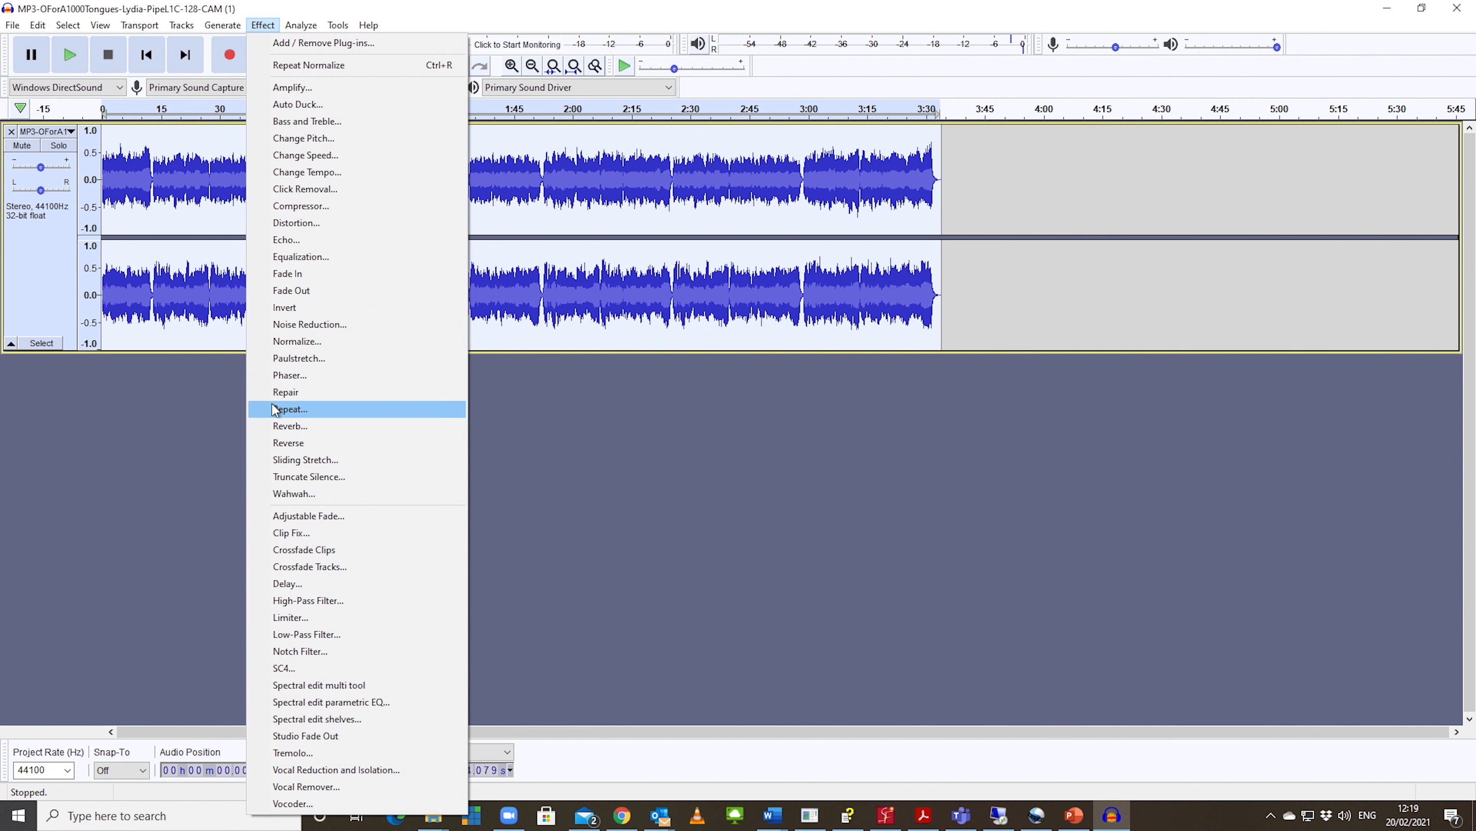
left_click(297, 342)
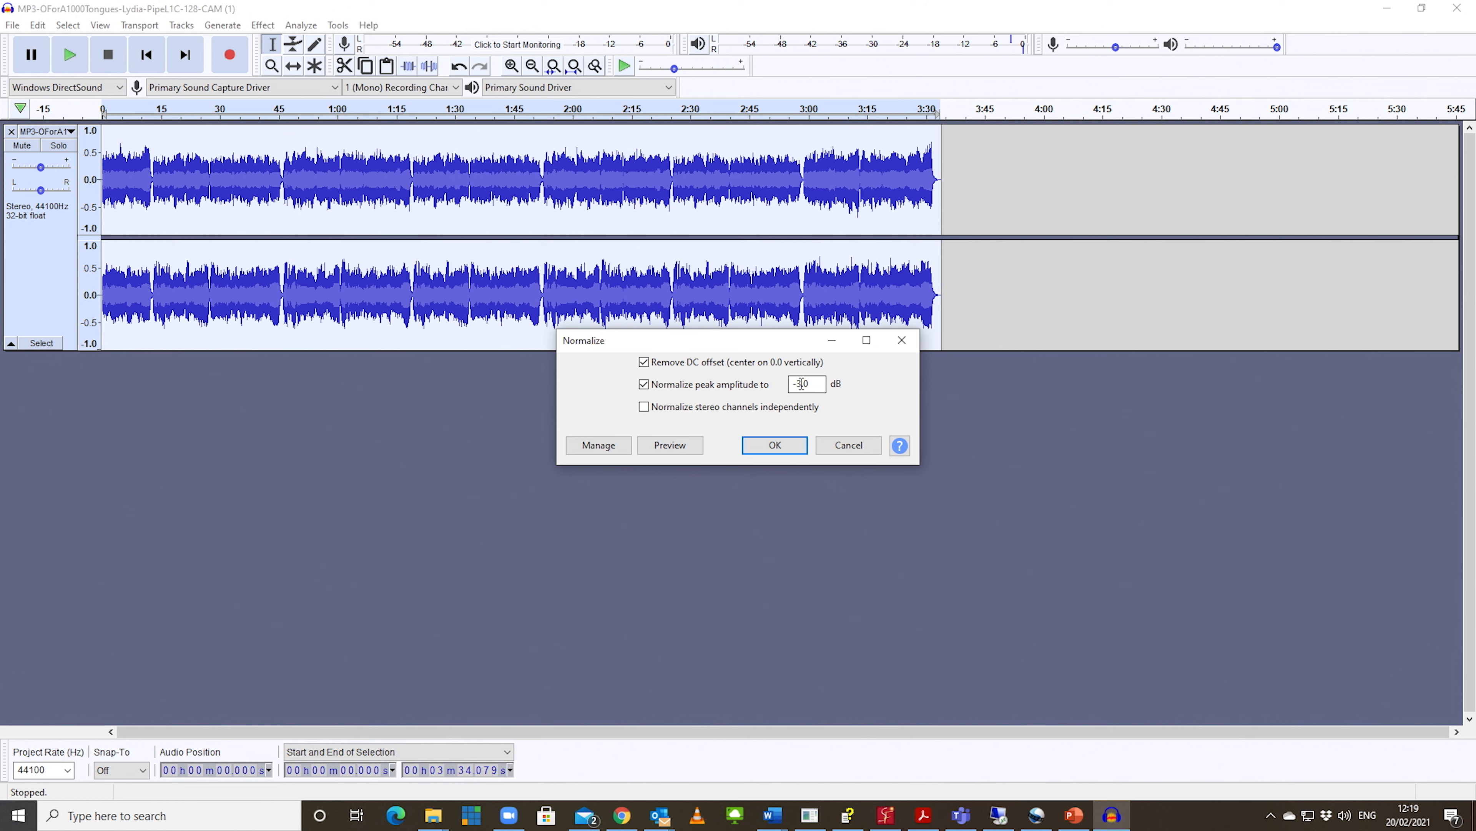
key("BackSpace")
type("0")
left_click(768, 447)
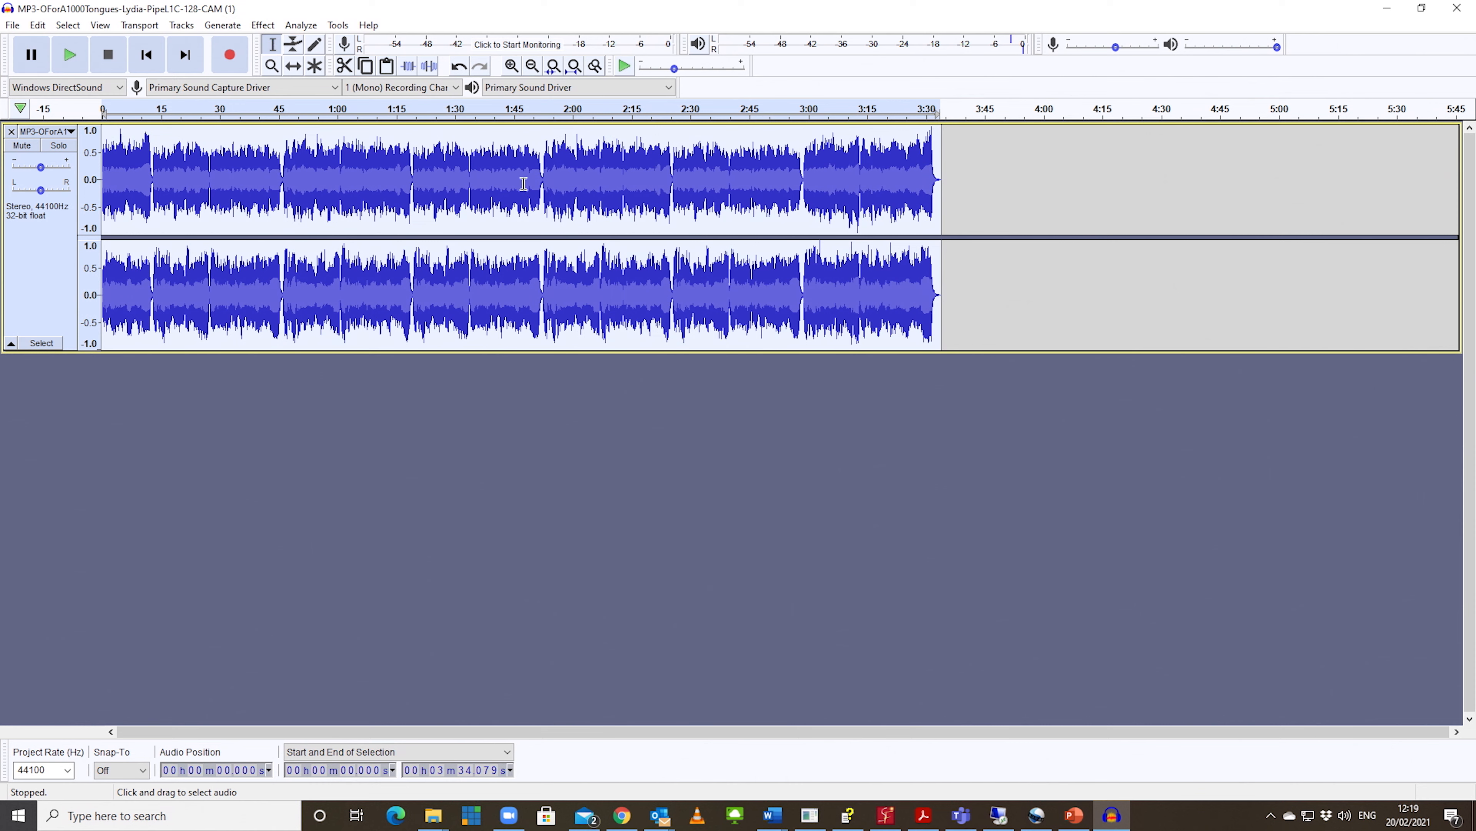
left_click(1027, 198)
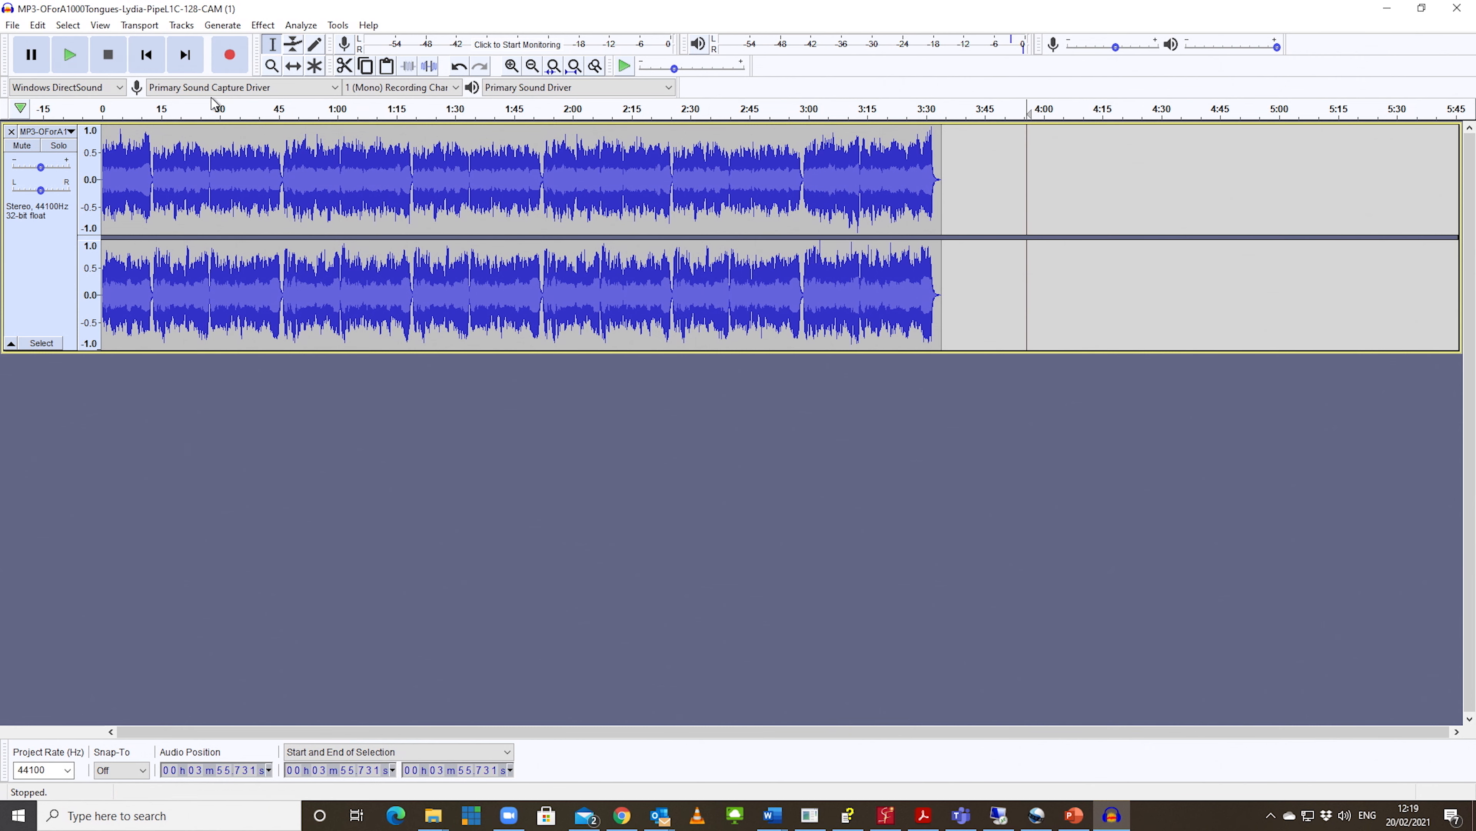
left_click(257, 26)
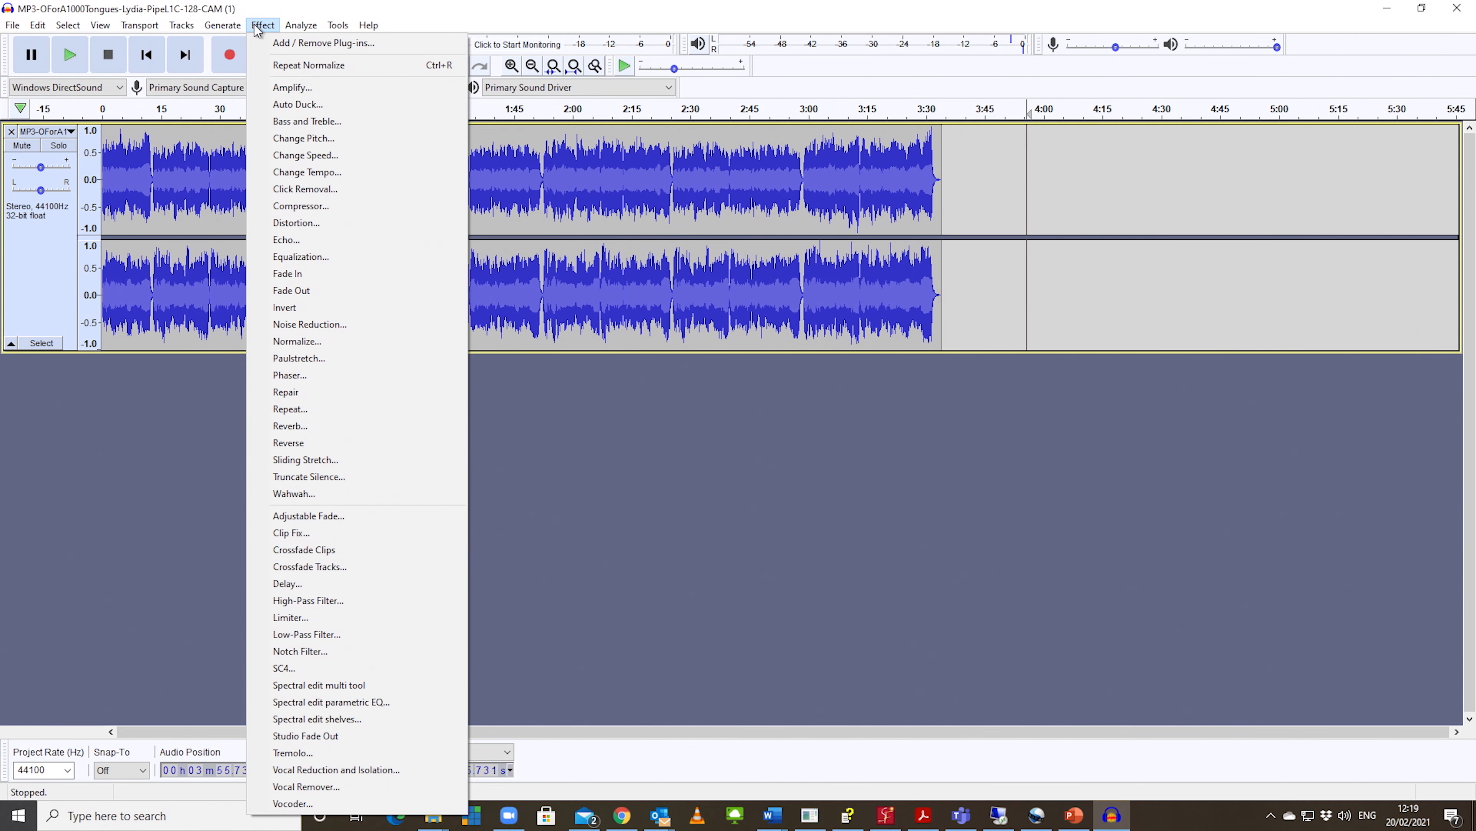
left_click(258, 26)
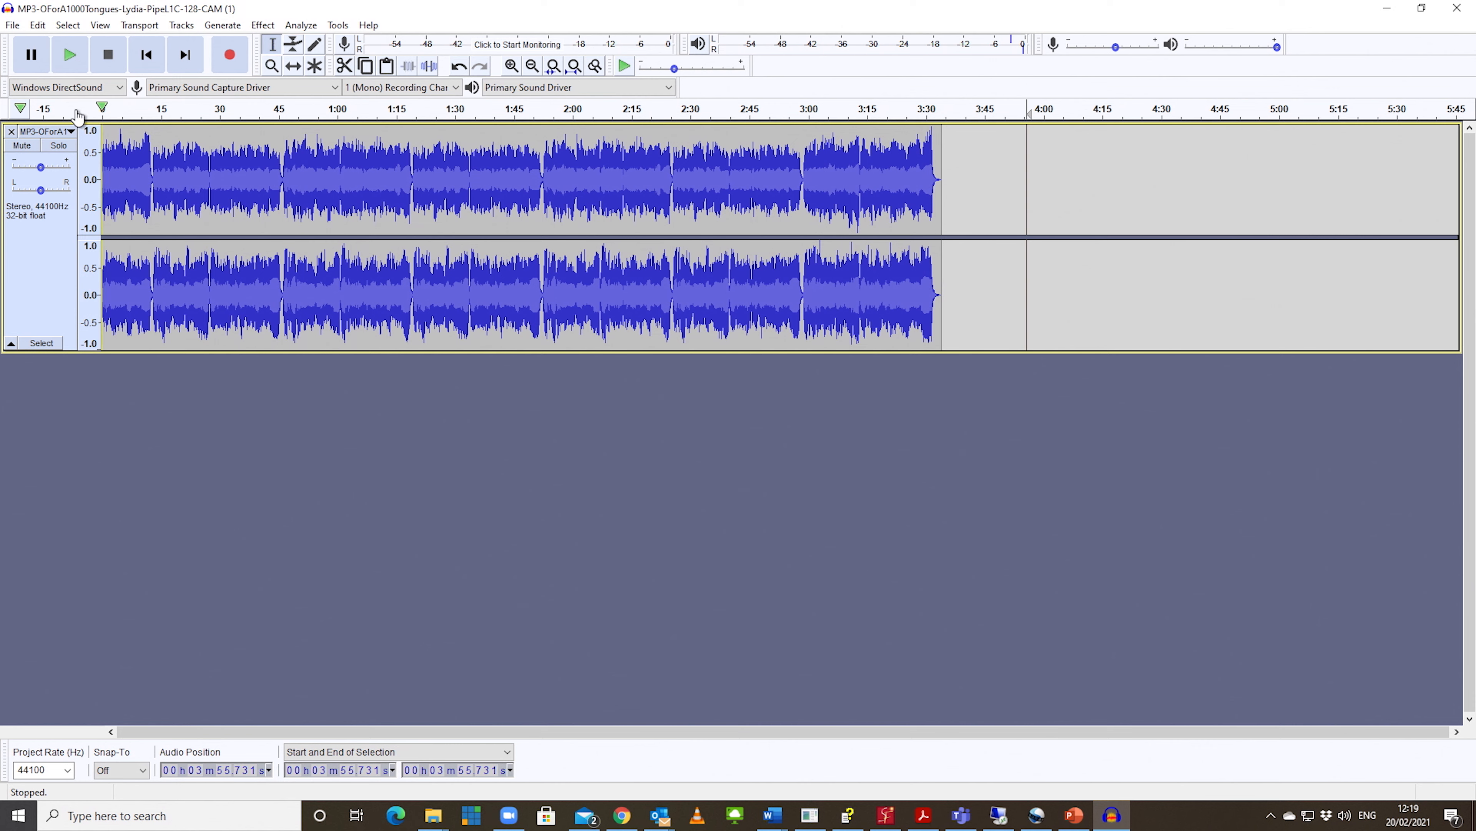
Step: Start exporting the track as MP3 and remove the "(1)" suffix so the file name ends in "128-CAM.mp3"
left_click(13, 26)
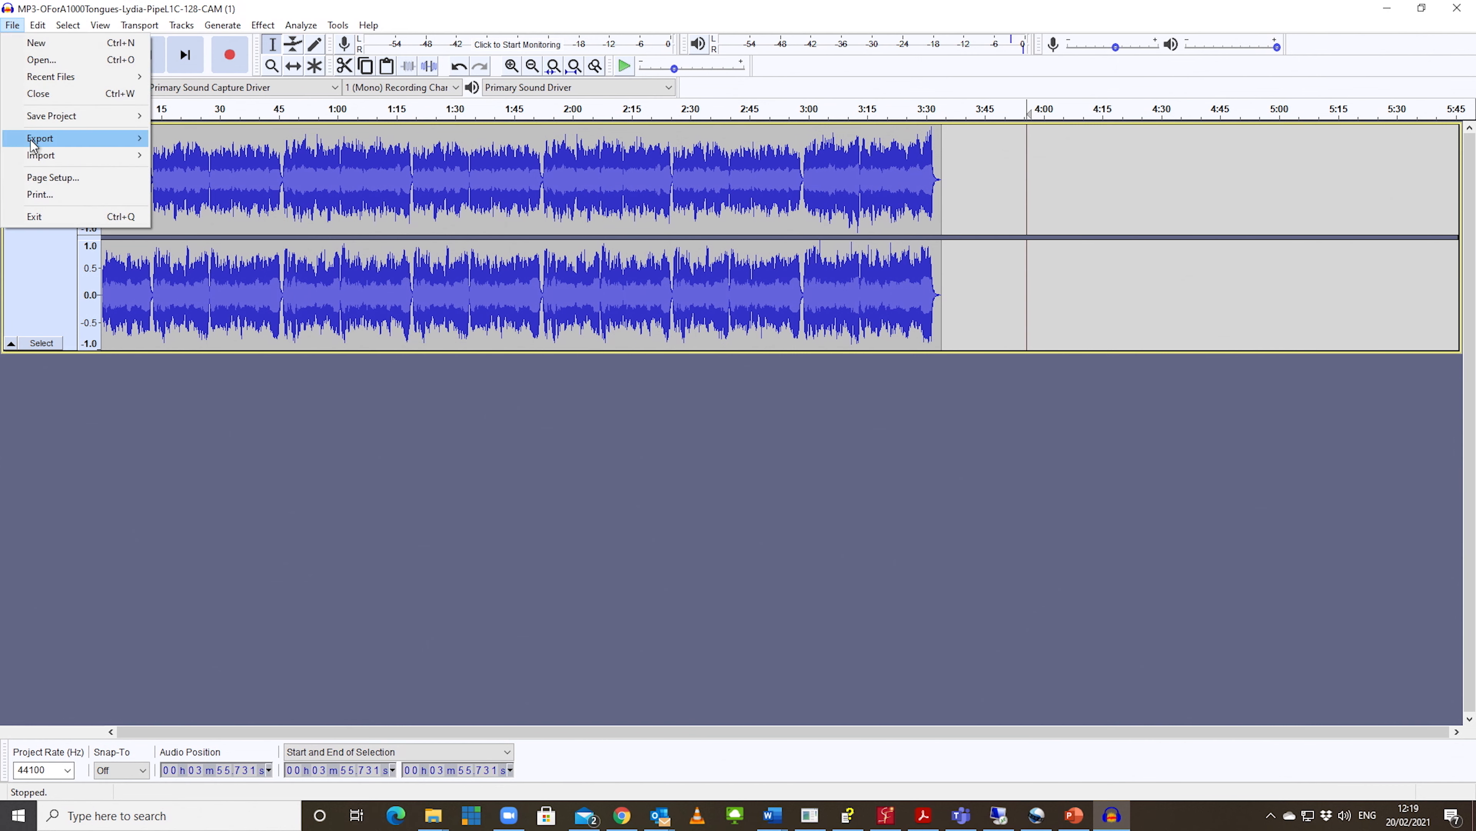
mouse_move(34, 143)
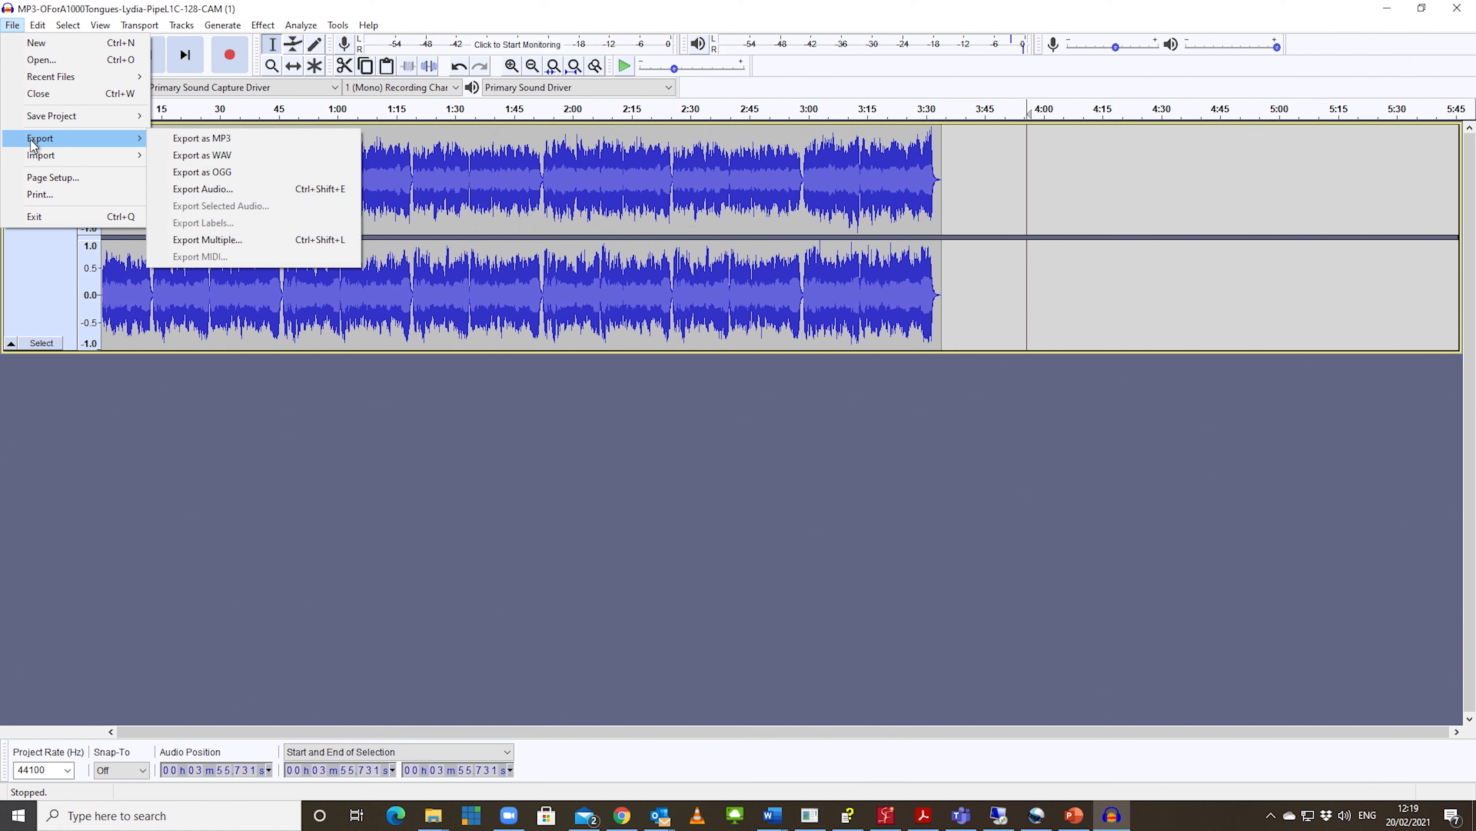
left_click(204, 142)
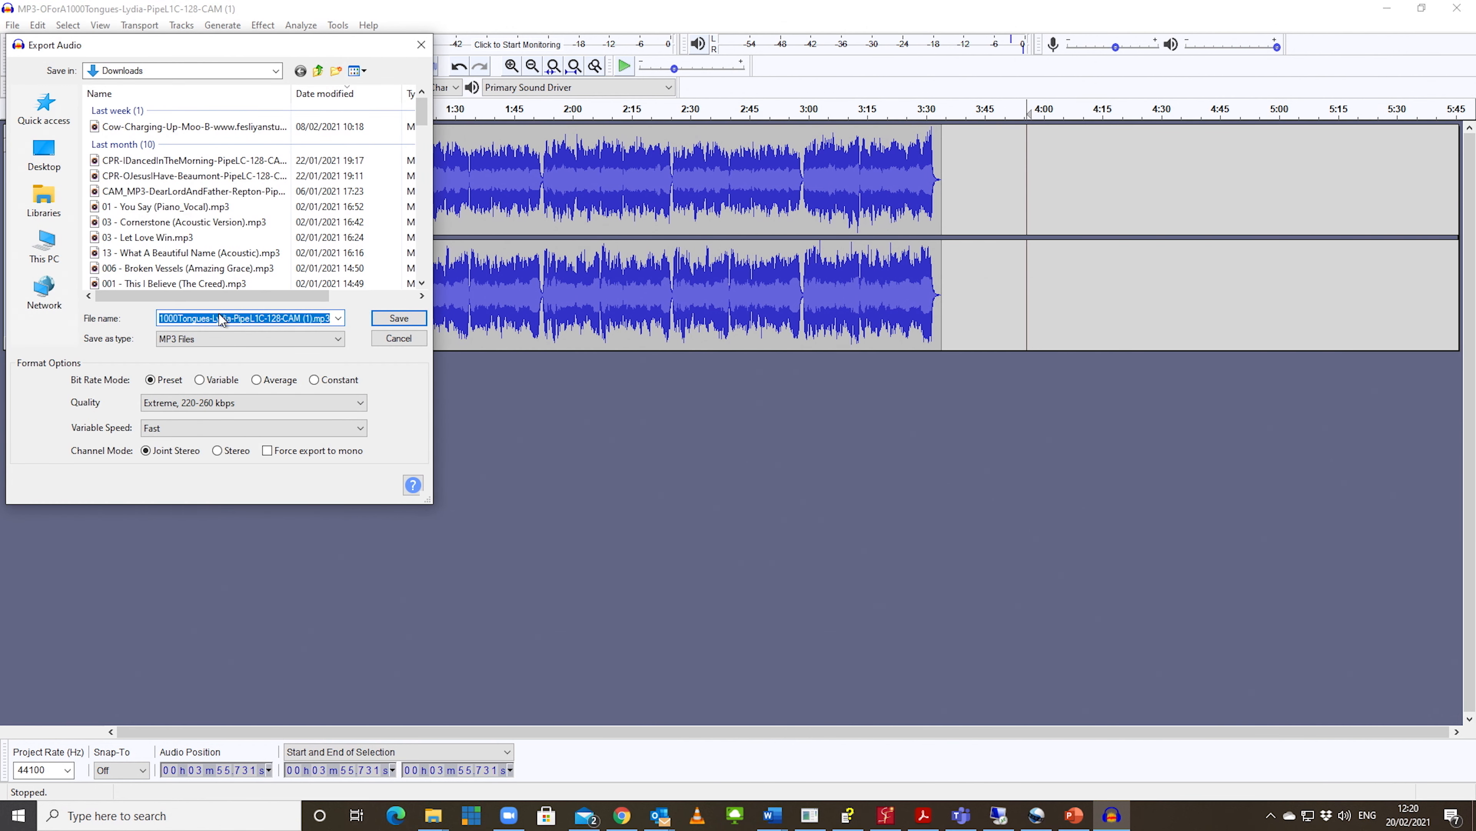
left_click(313, 318)
key("BackSpace")
key("BackSpace")
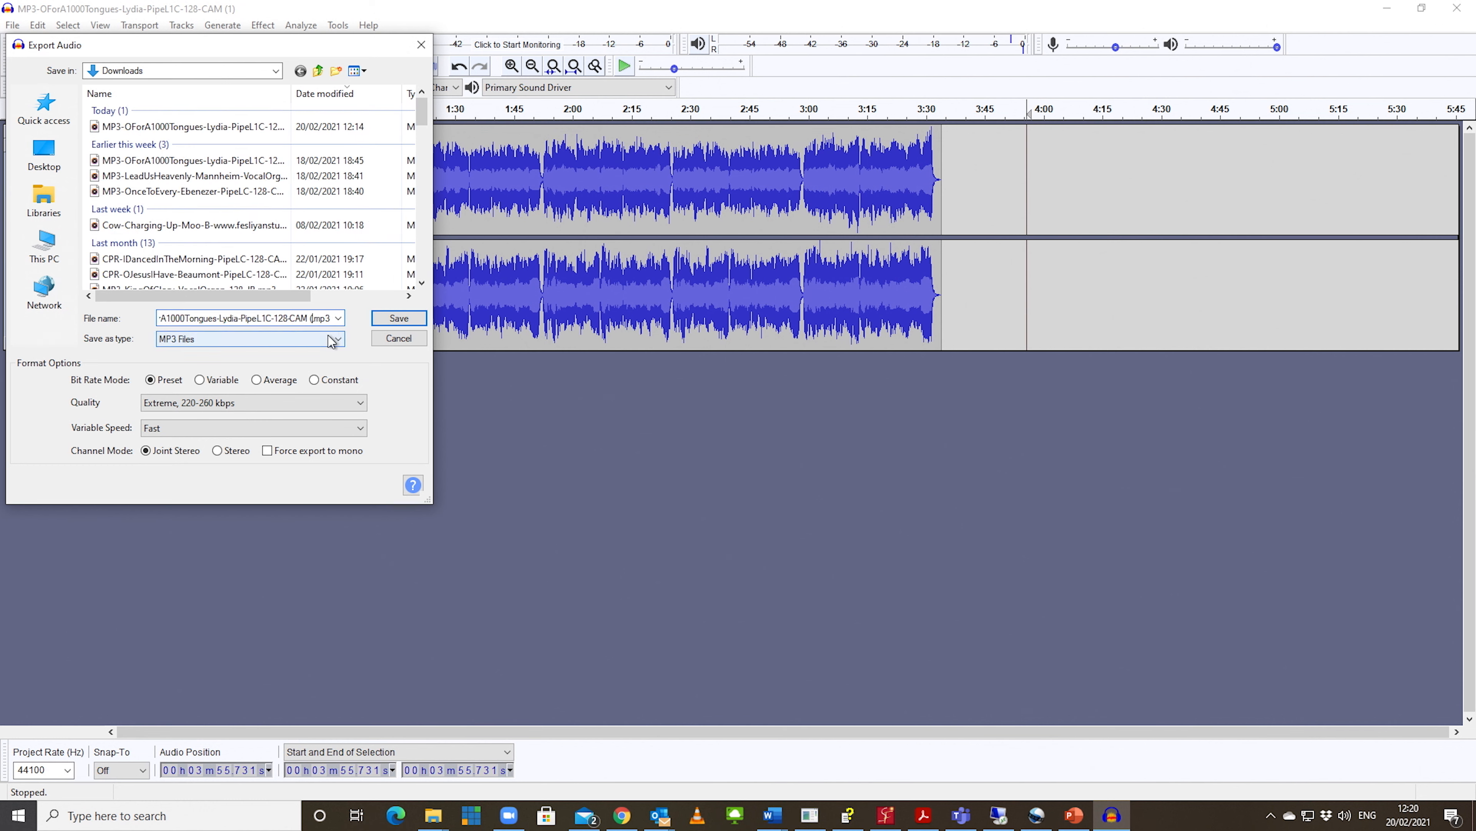
key("BackSpace")
key("BackSpace")
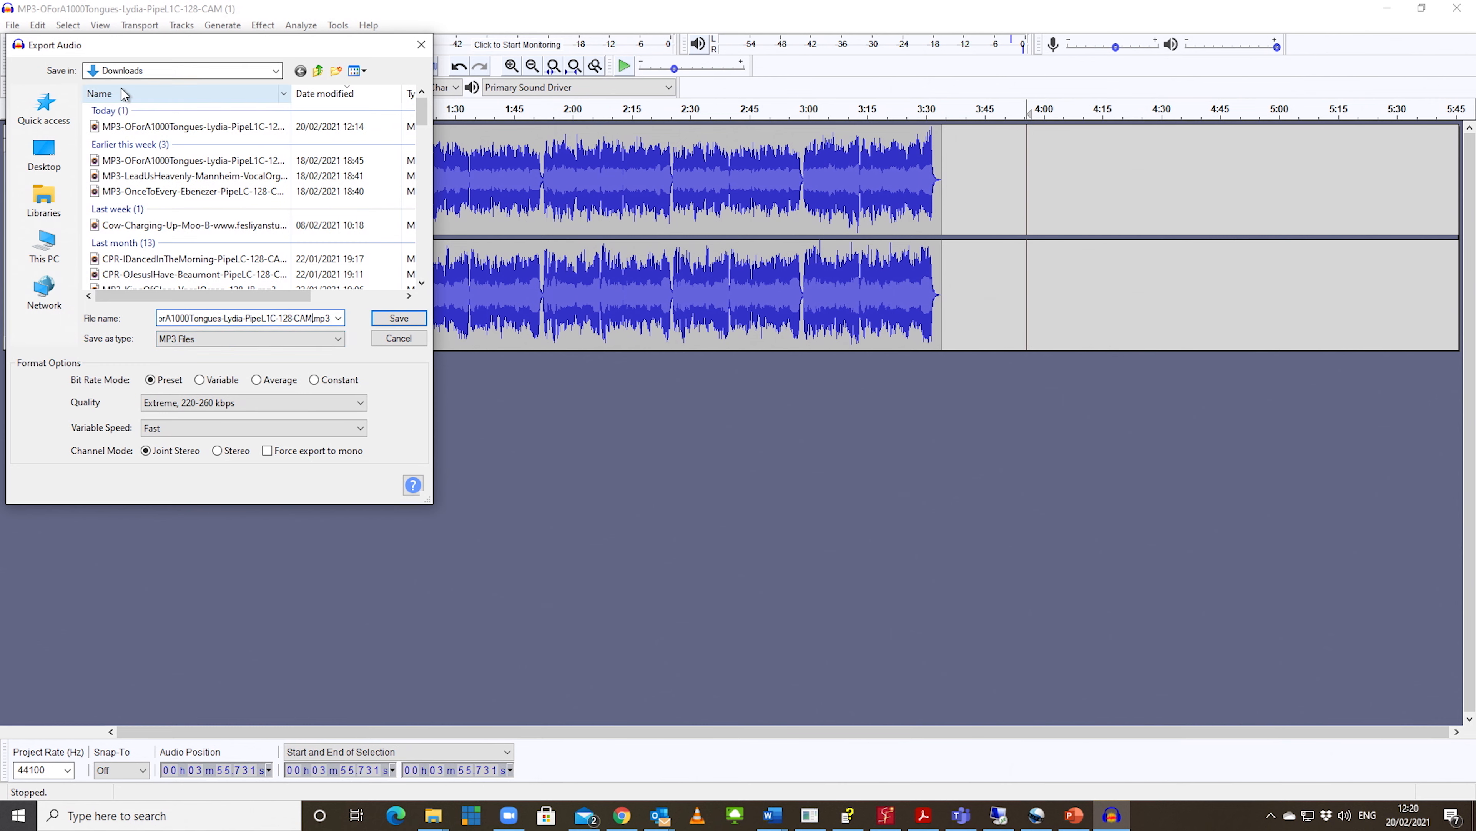
left_click(276, 70)
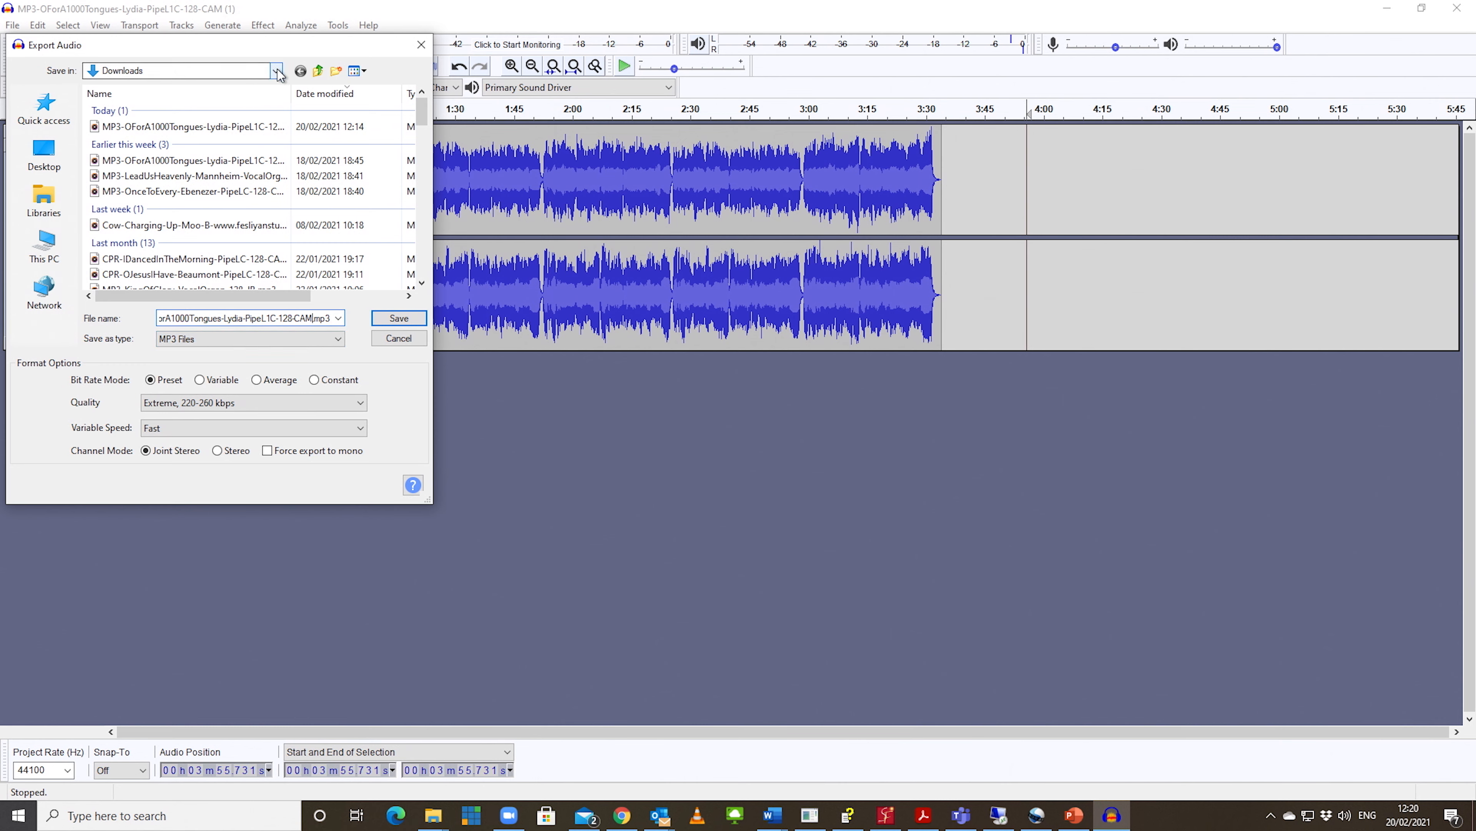
left_click(46, 241)
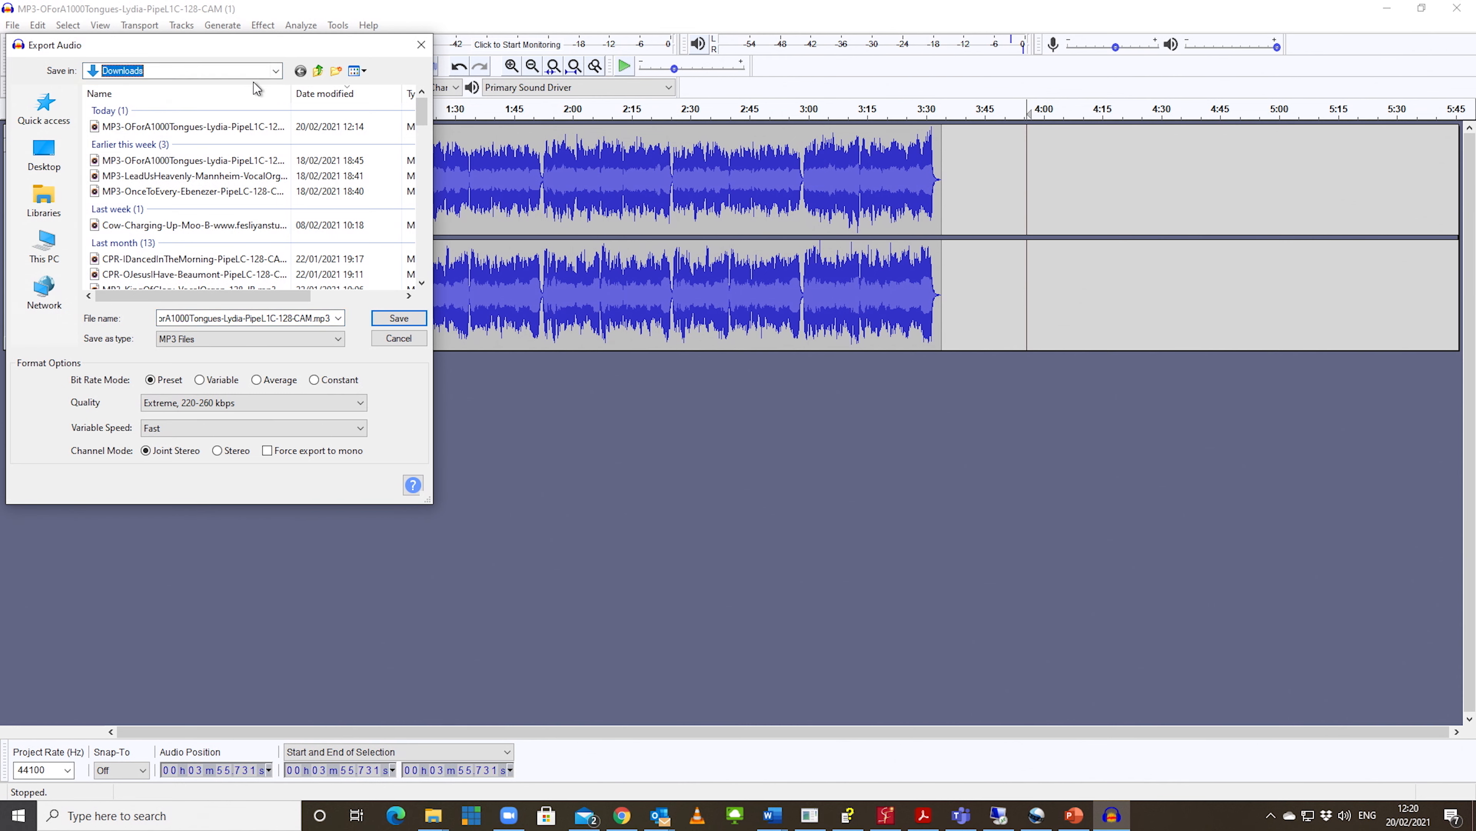
left_click(276, 70)
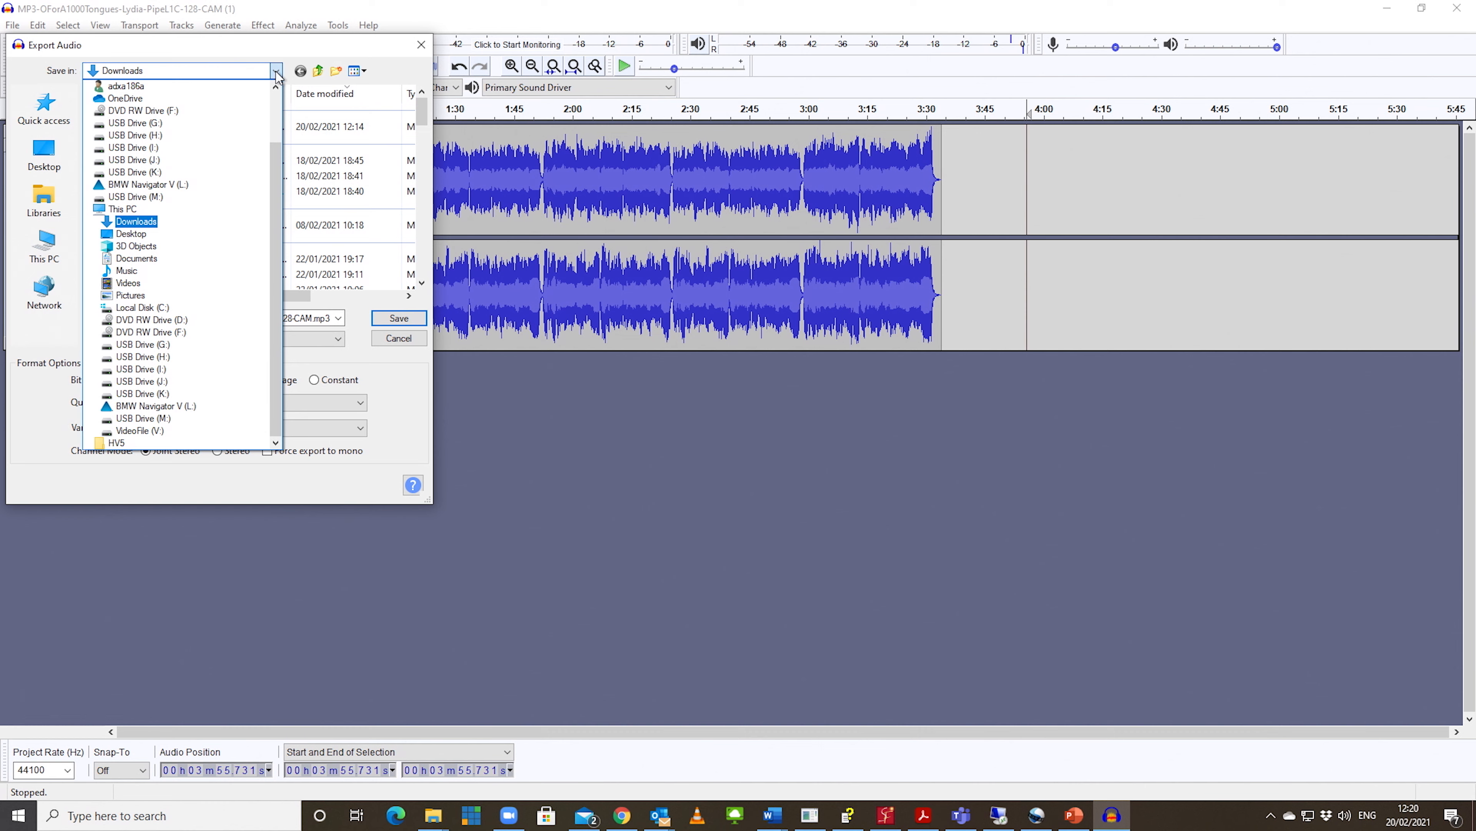
left_click(276, 70)
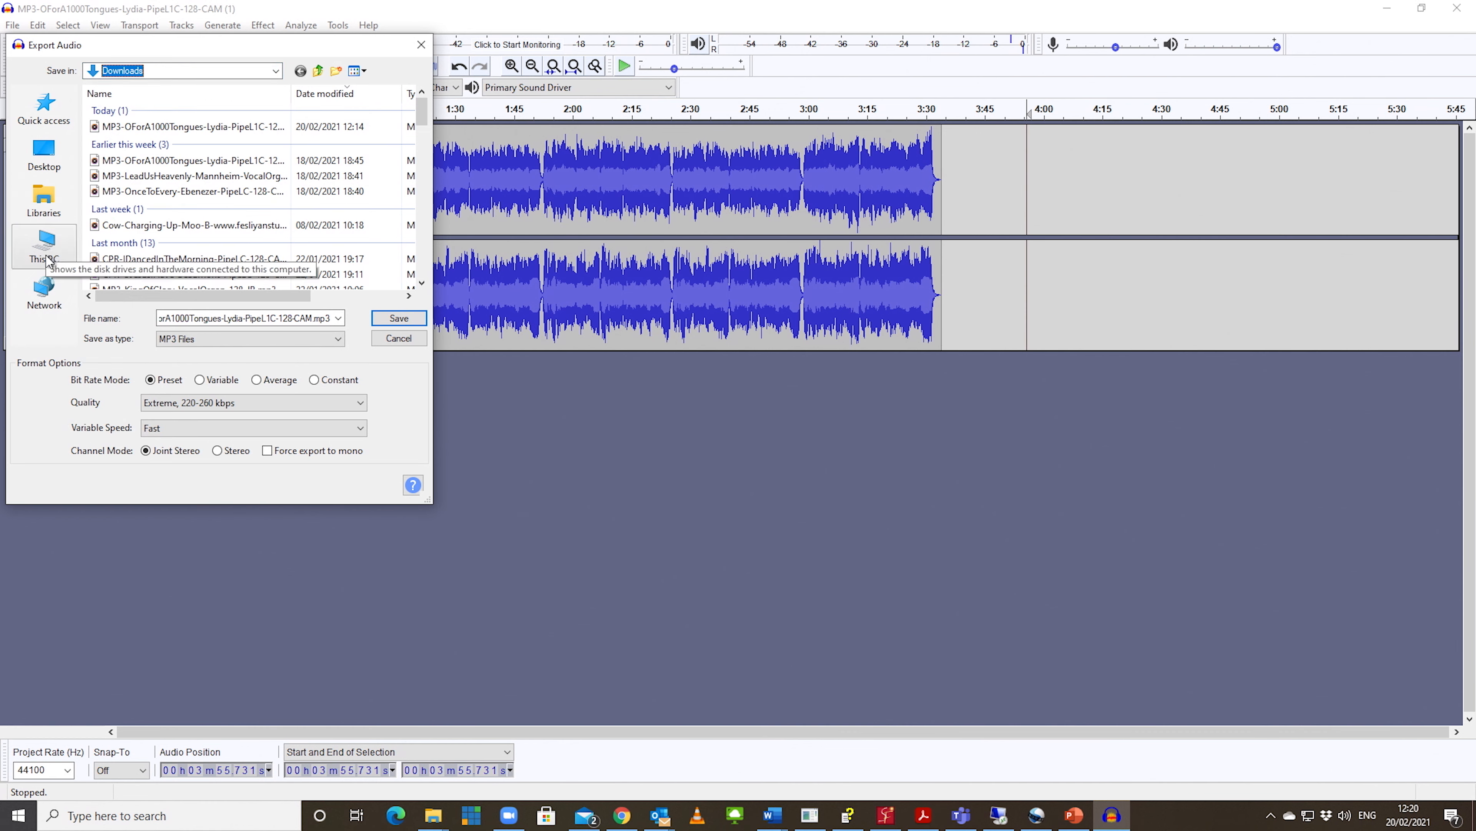
Step: Save the MP3 export into the 210221 folder under Church on the VideoFile drive, accepting the existing metadata tags
left_click(42, 115)
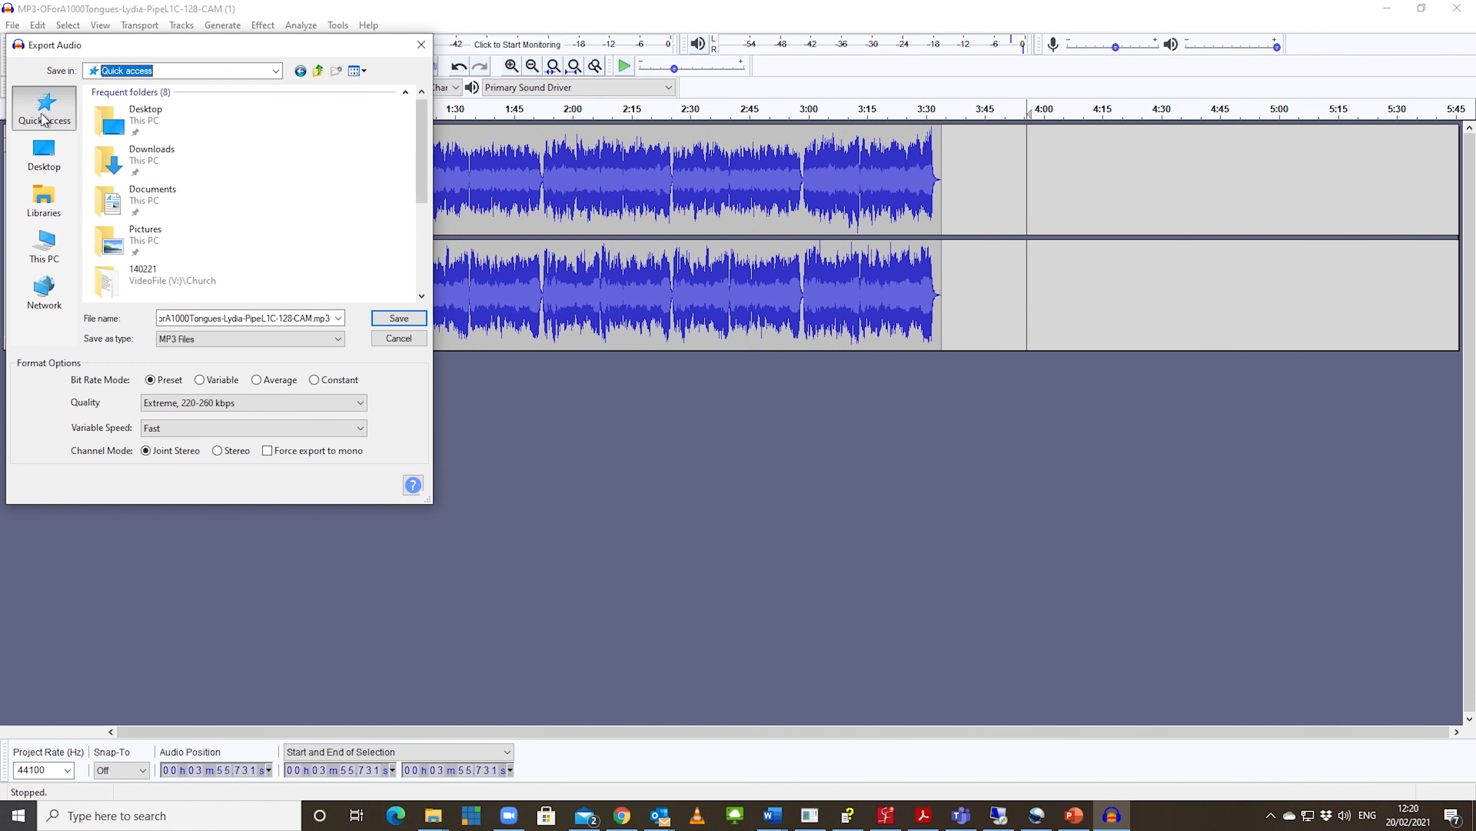
scroll(147, 274, "down", 1)
scroll(147, 273, "down", 1)
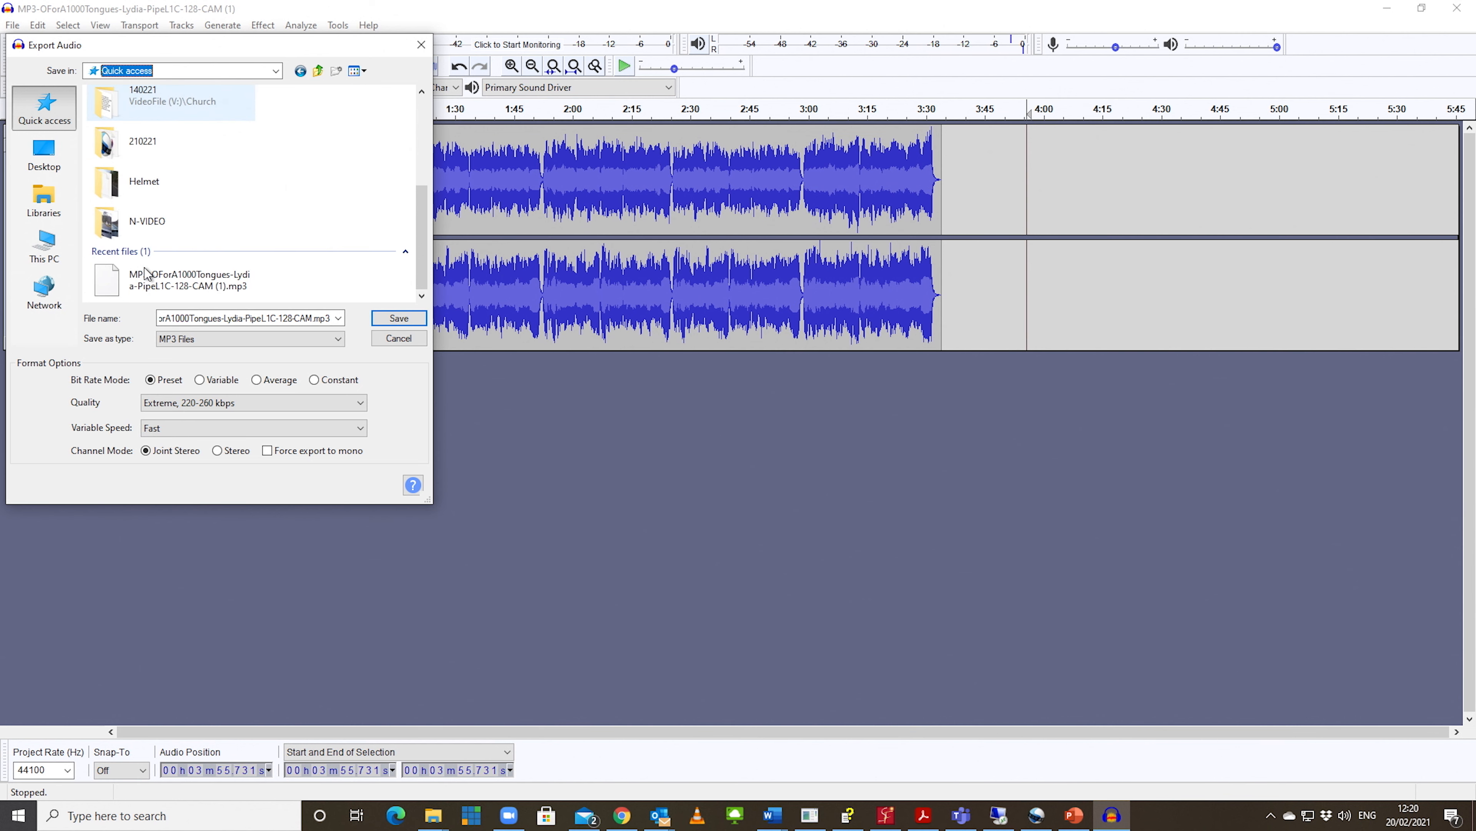
left_click(139, 148)
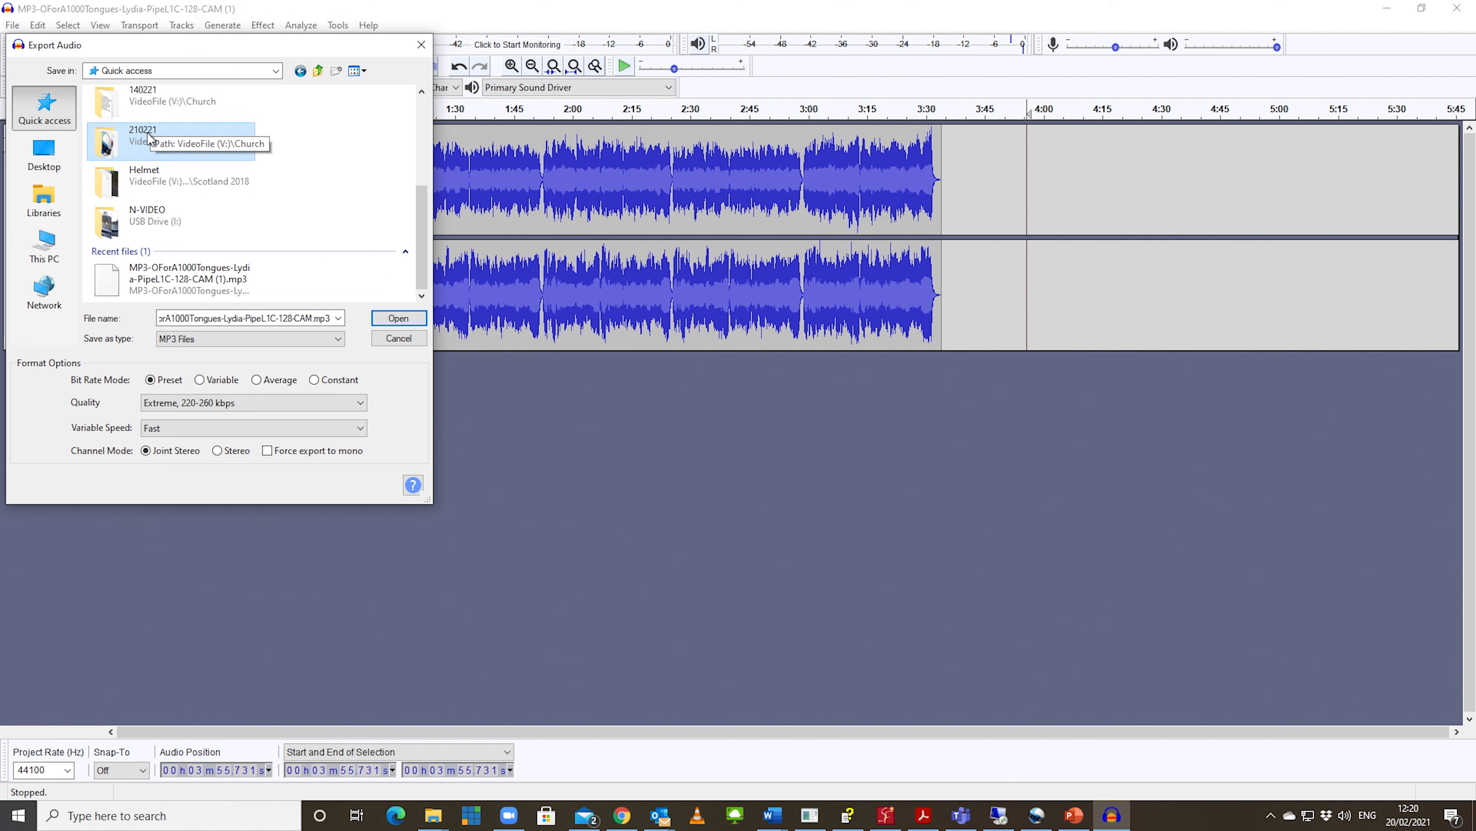
double_click(147, 135)
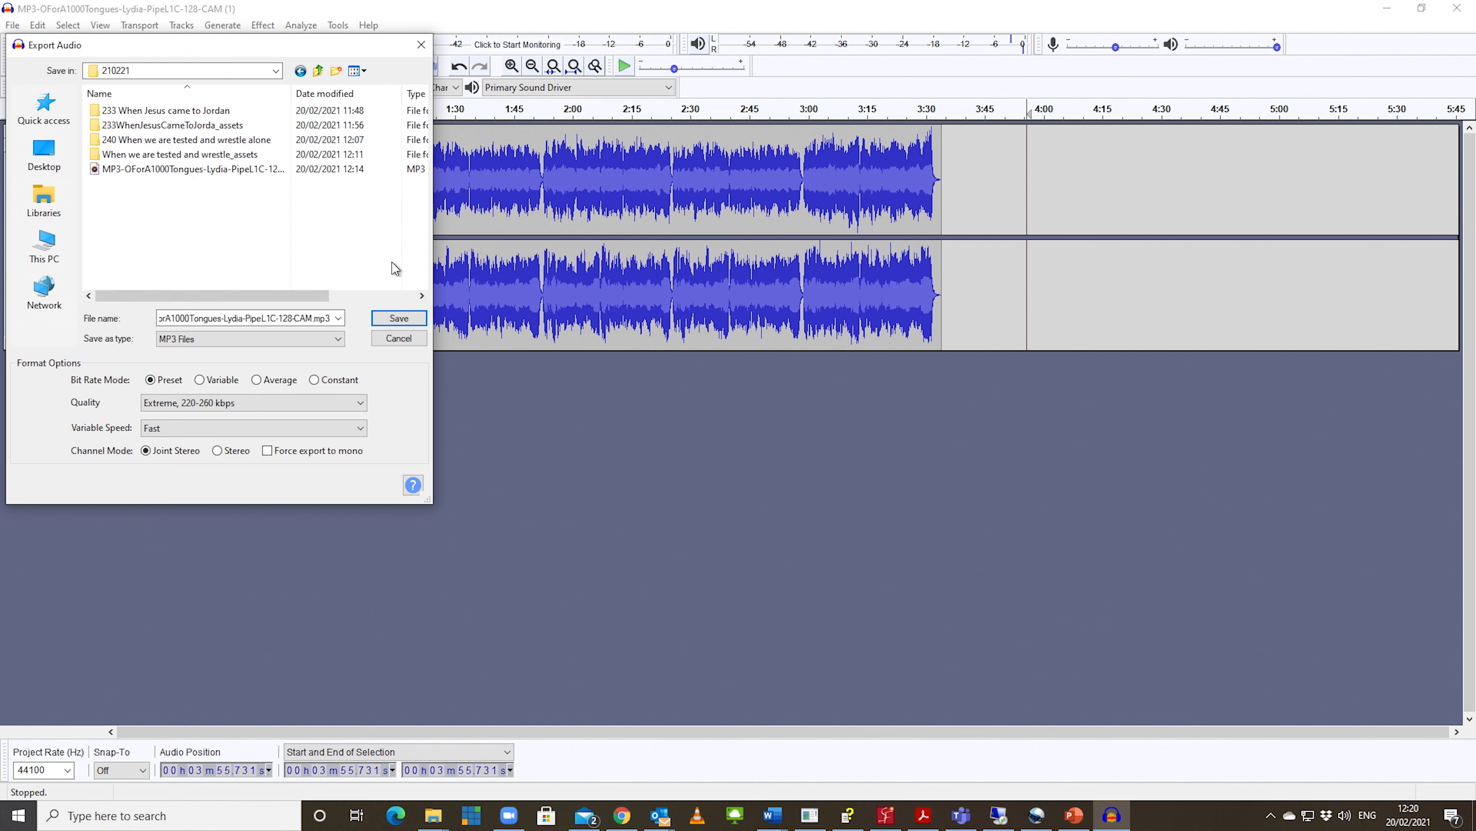
left_click(393, 319)
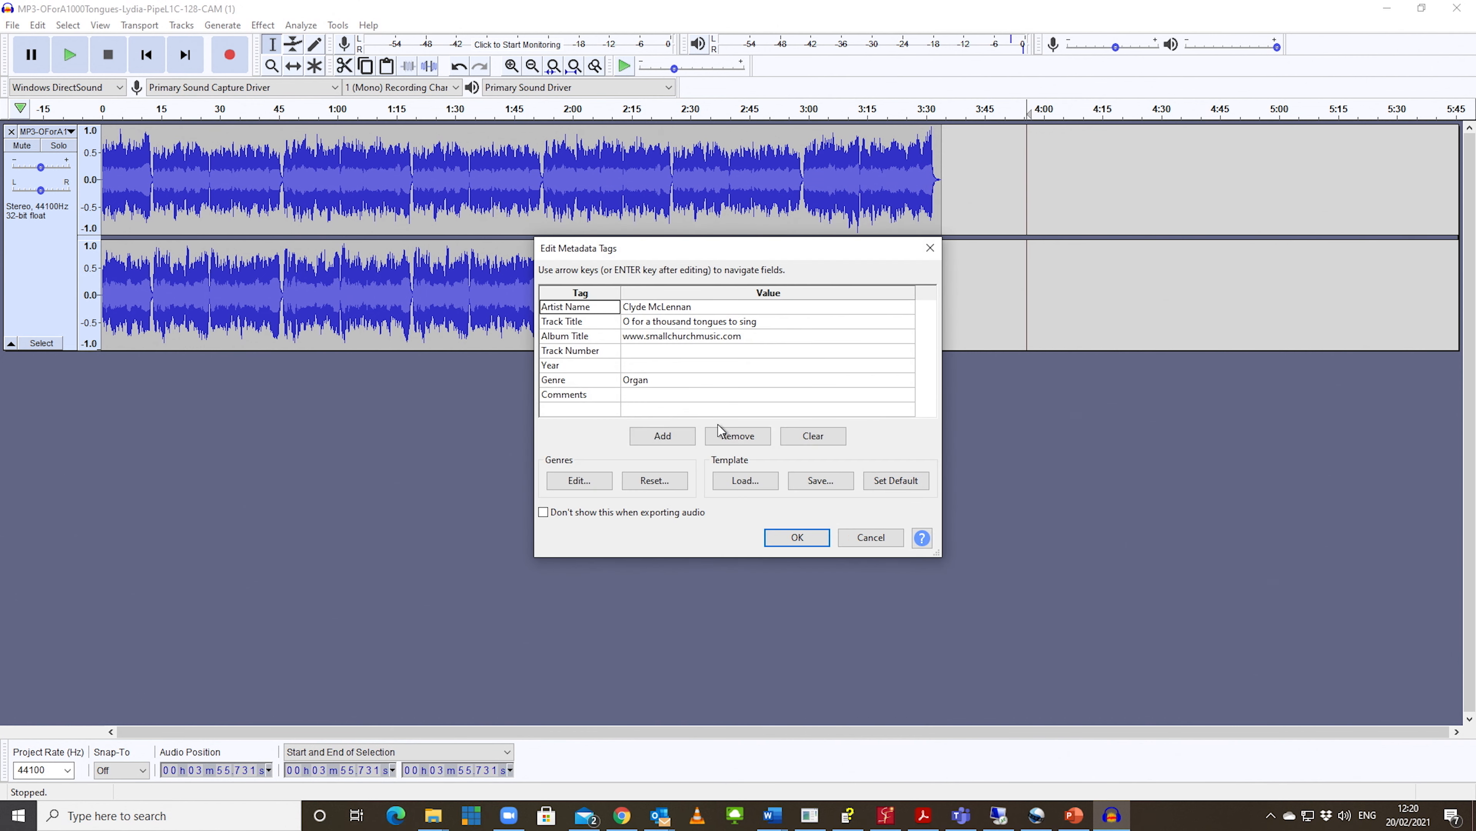
left_click(769, 324)
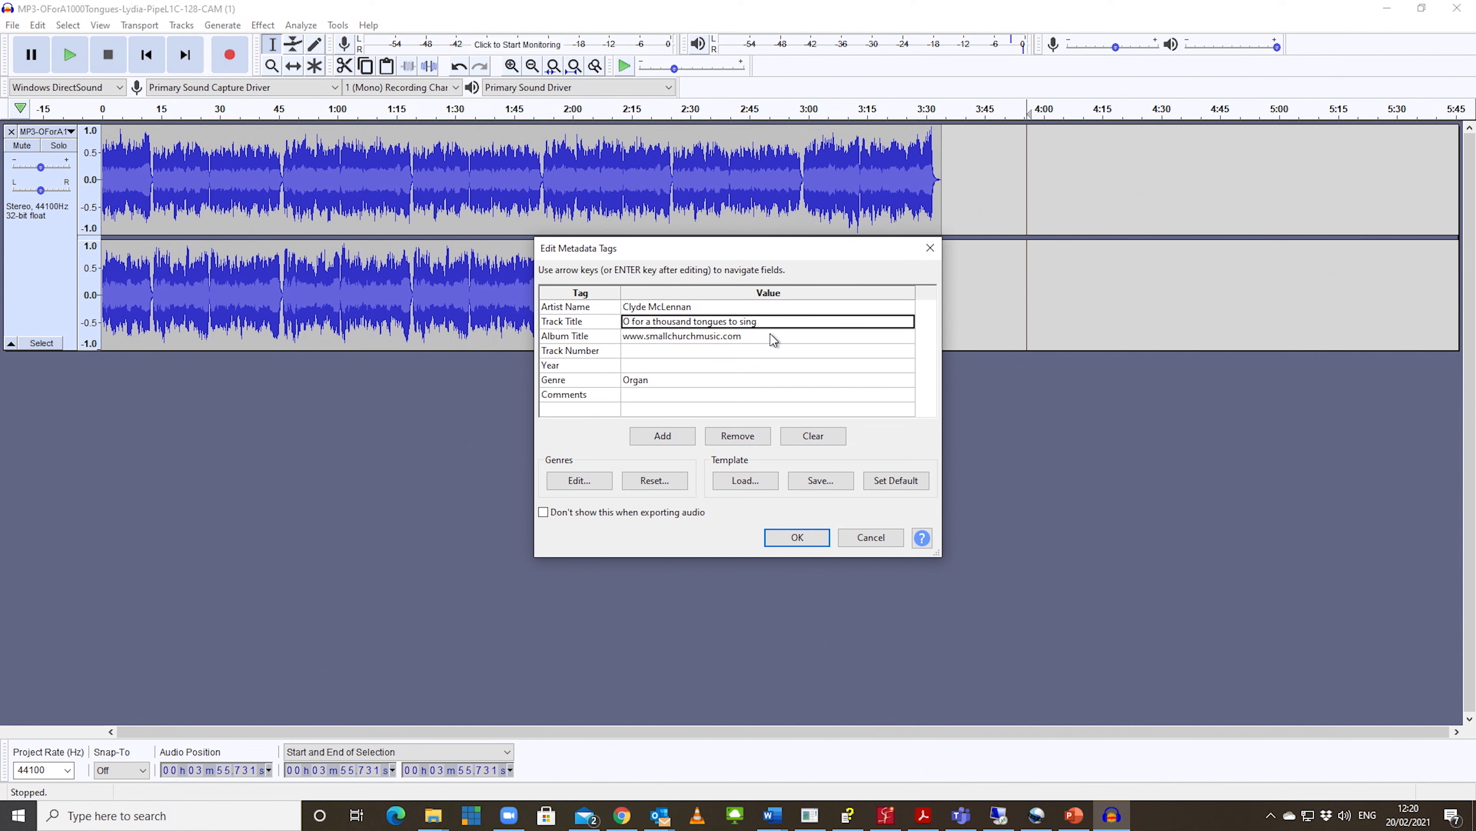
left_click(814, 540)
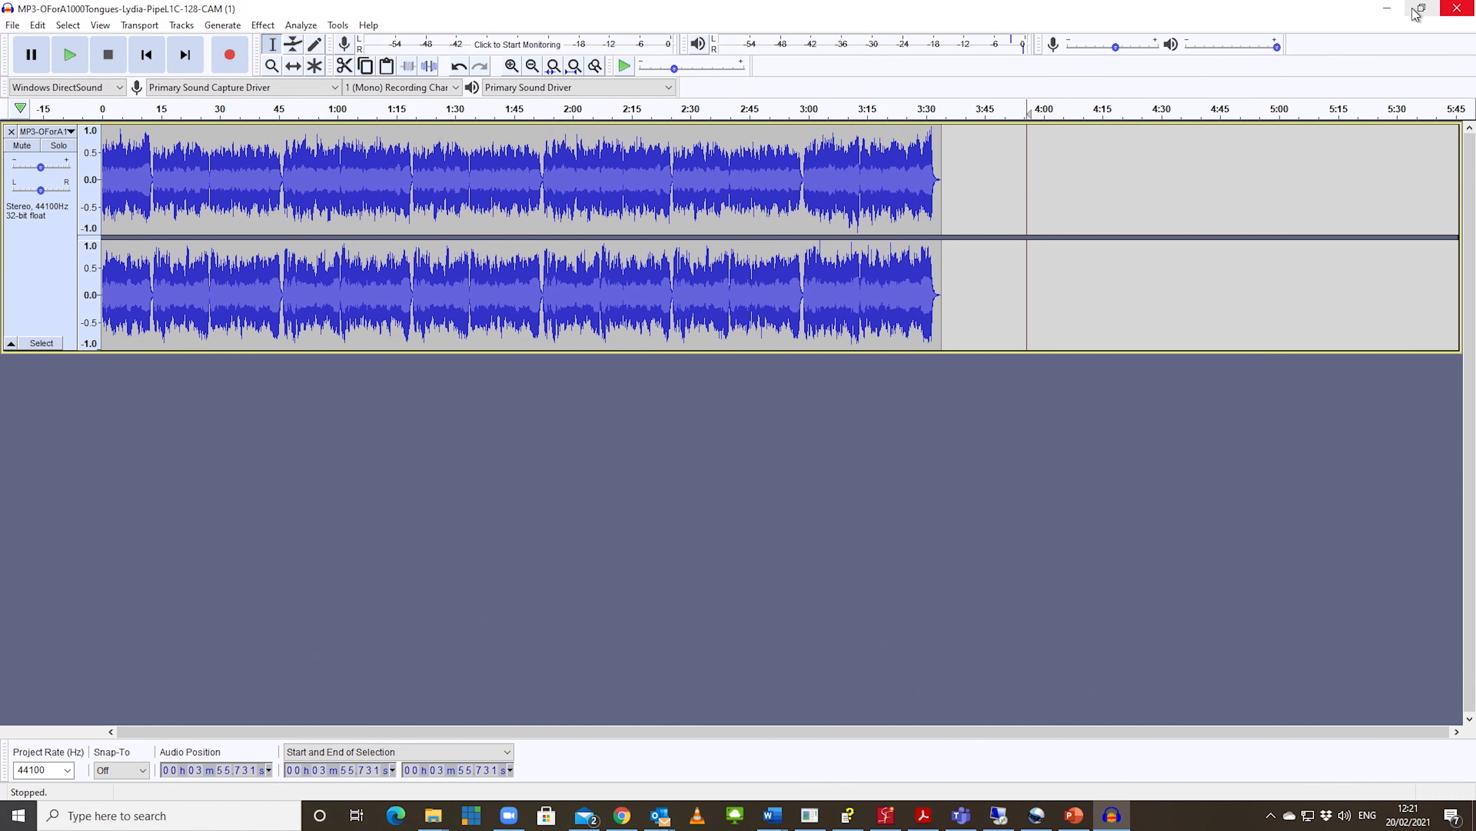
Step: Minimize Audacity, switch to PowerPoint, open "357 Jesus the Name High Over All.pptx" from the 210221 folder and look through its slides
left_click(1389, 8)
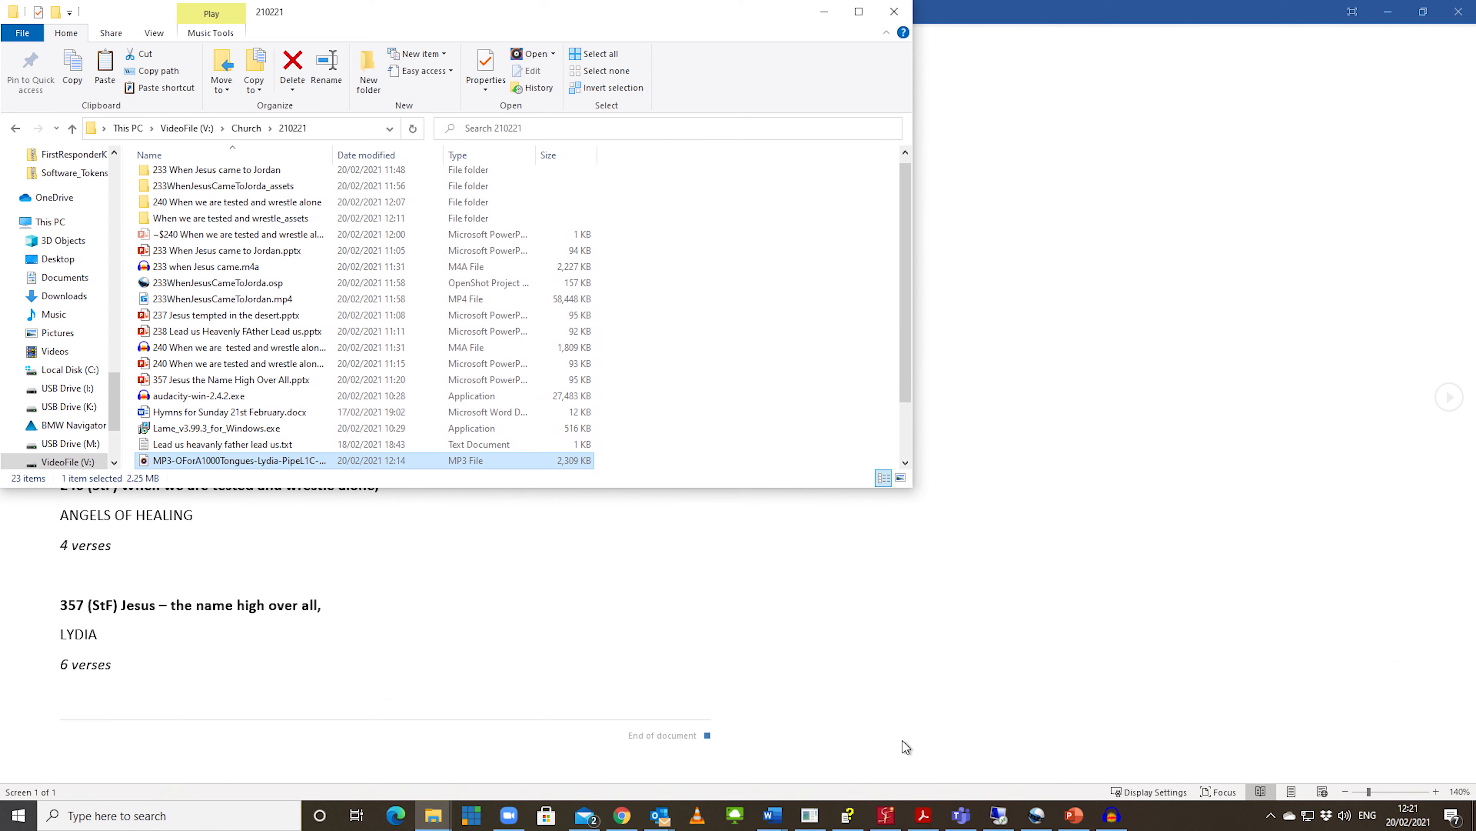
mouse_move(1036, 814)
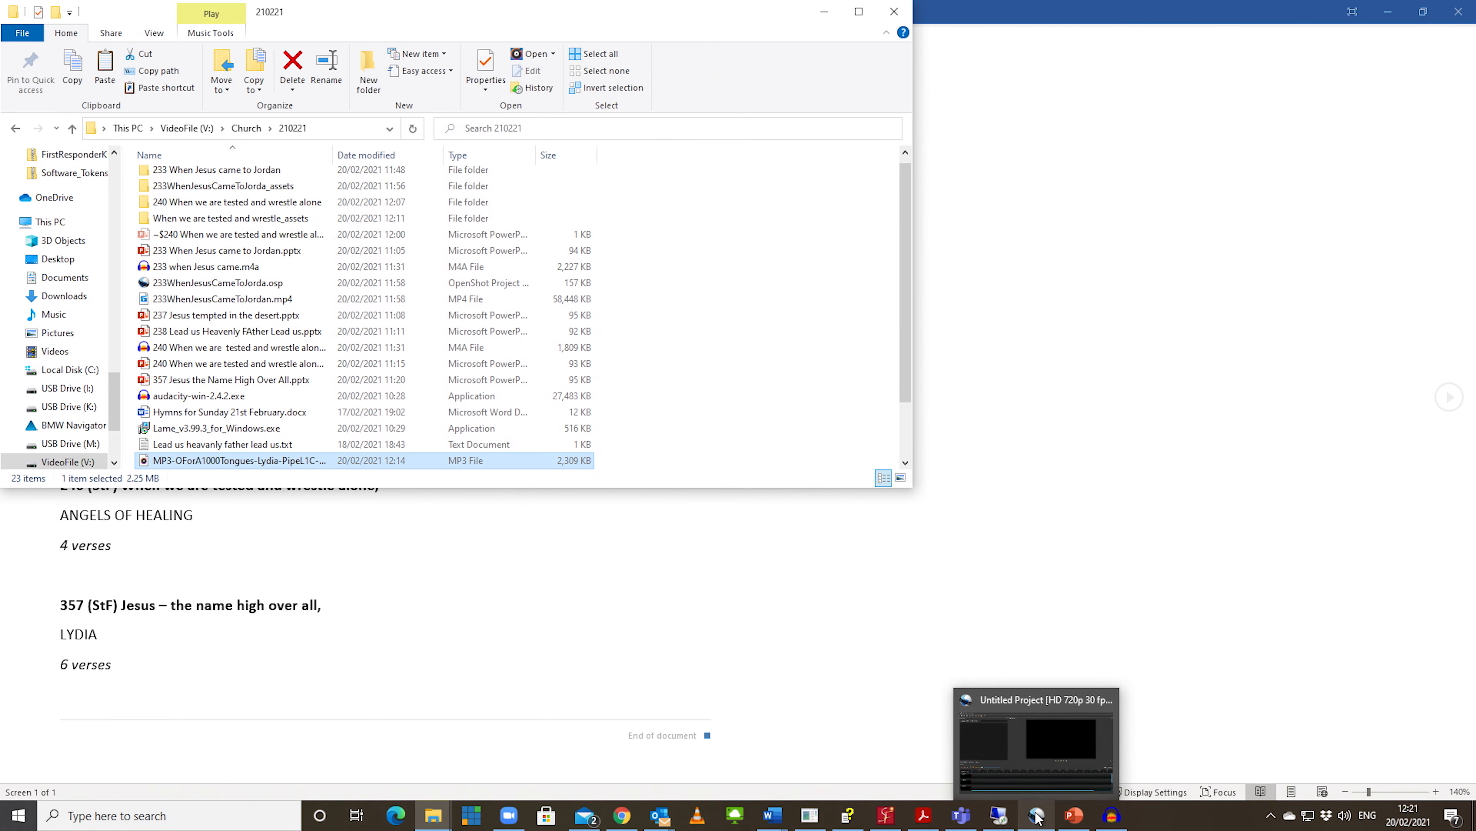
left_click(1073, 817)
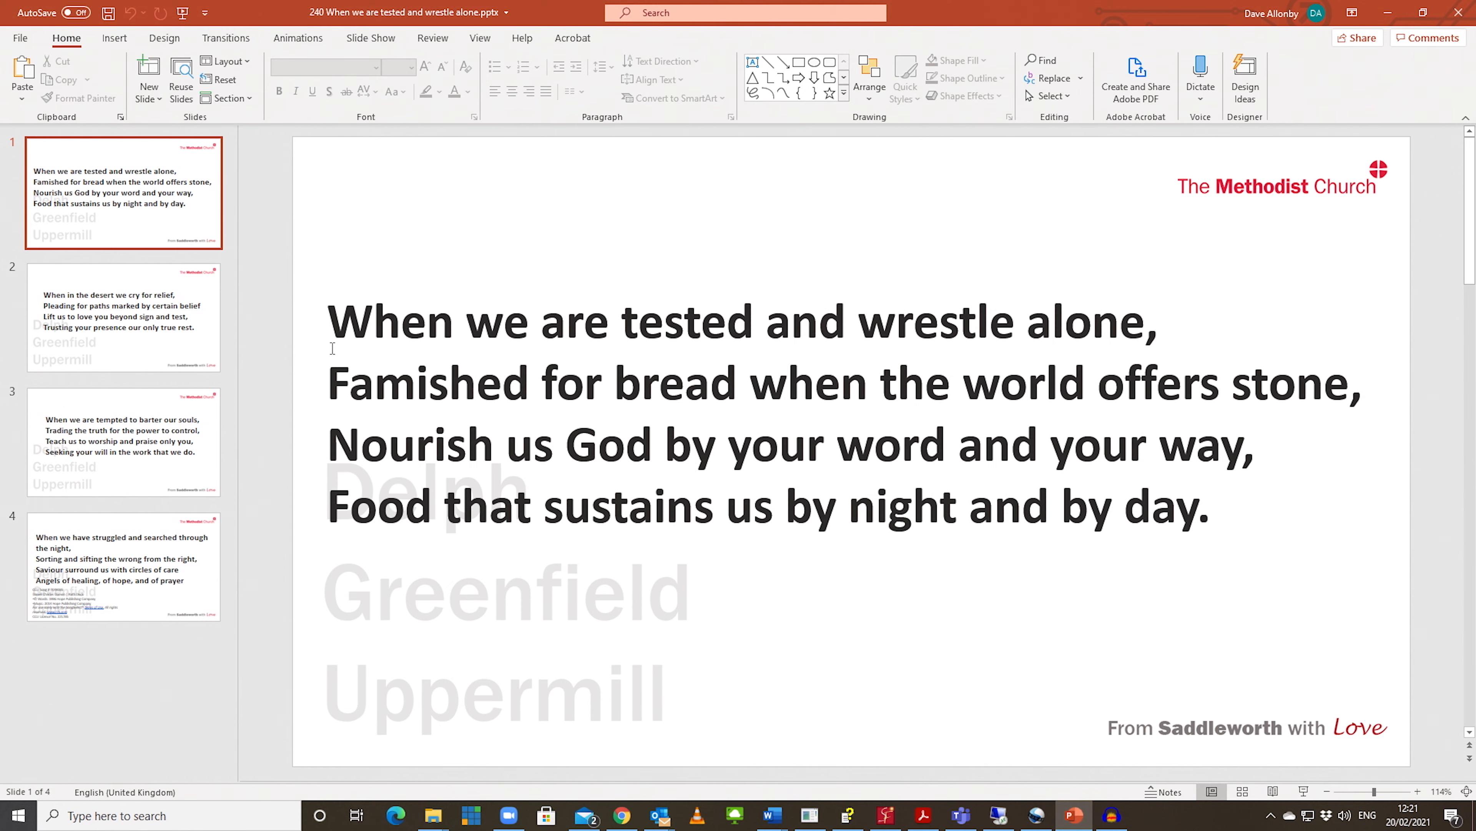
left_click(21, 37)
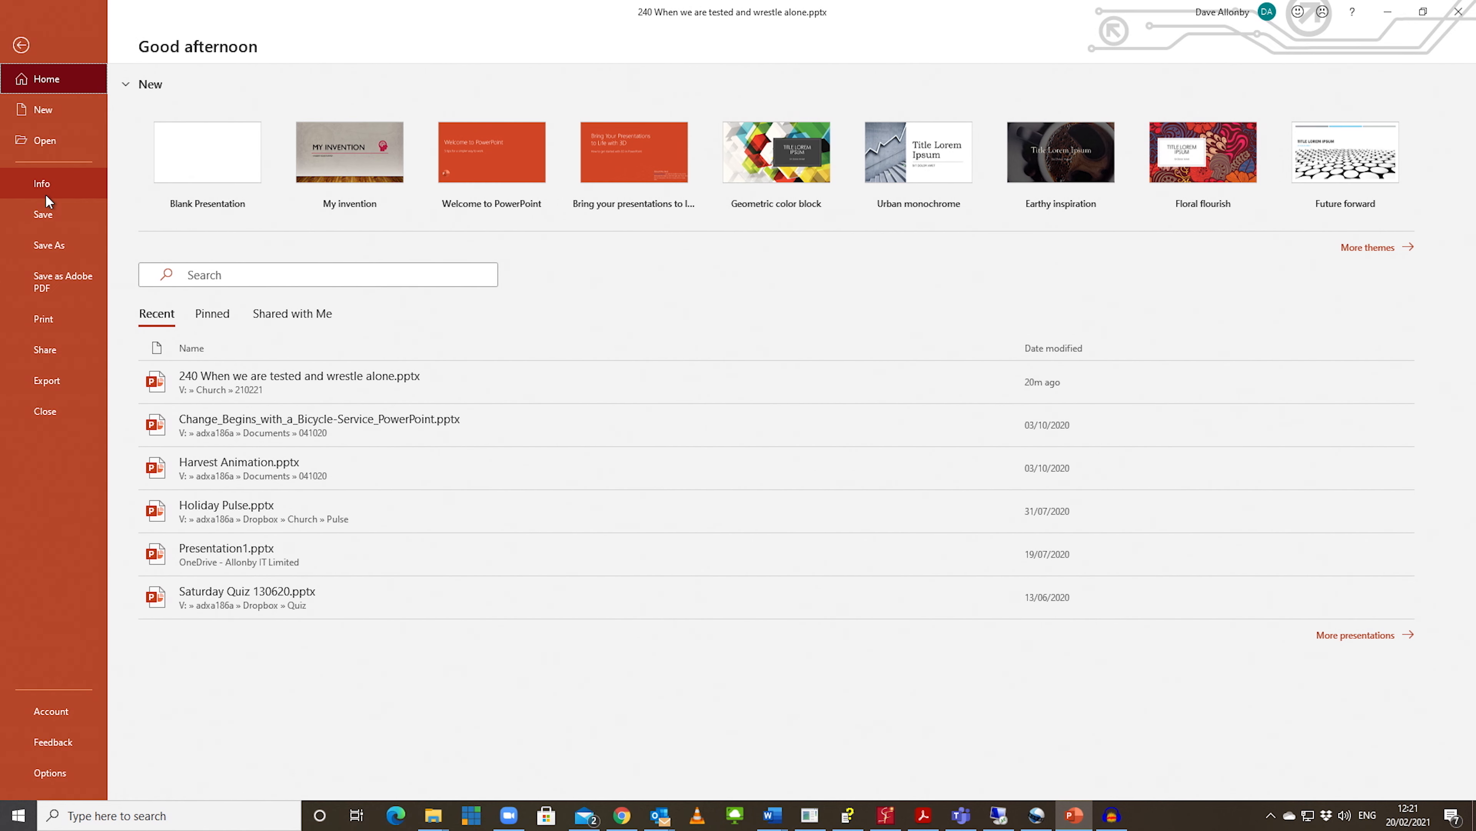
left_click(44, 109)
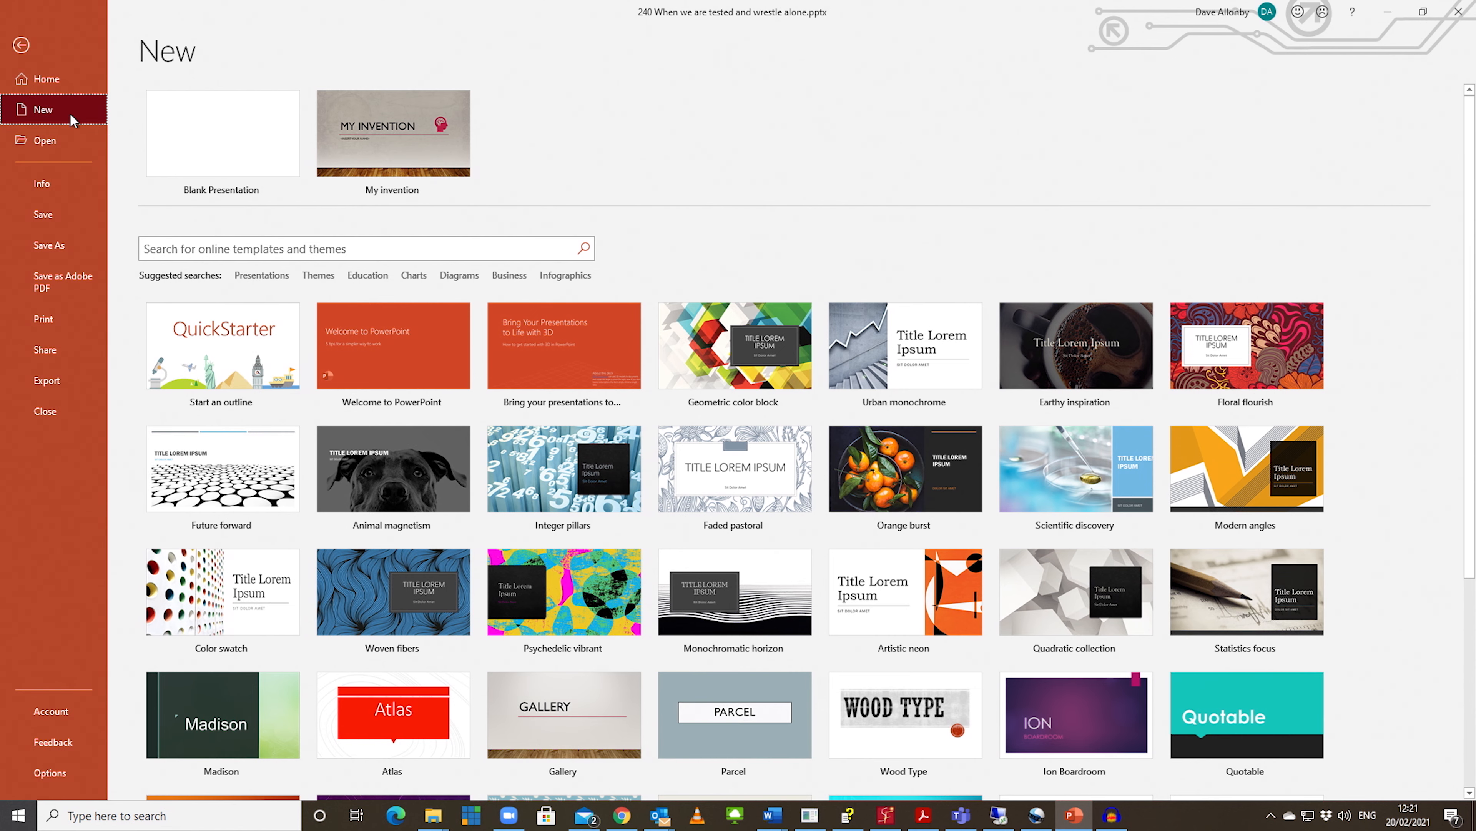
left_click(46, 141)
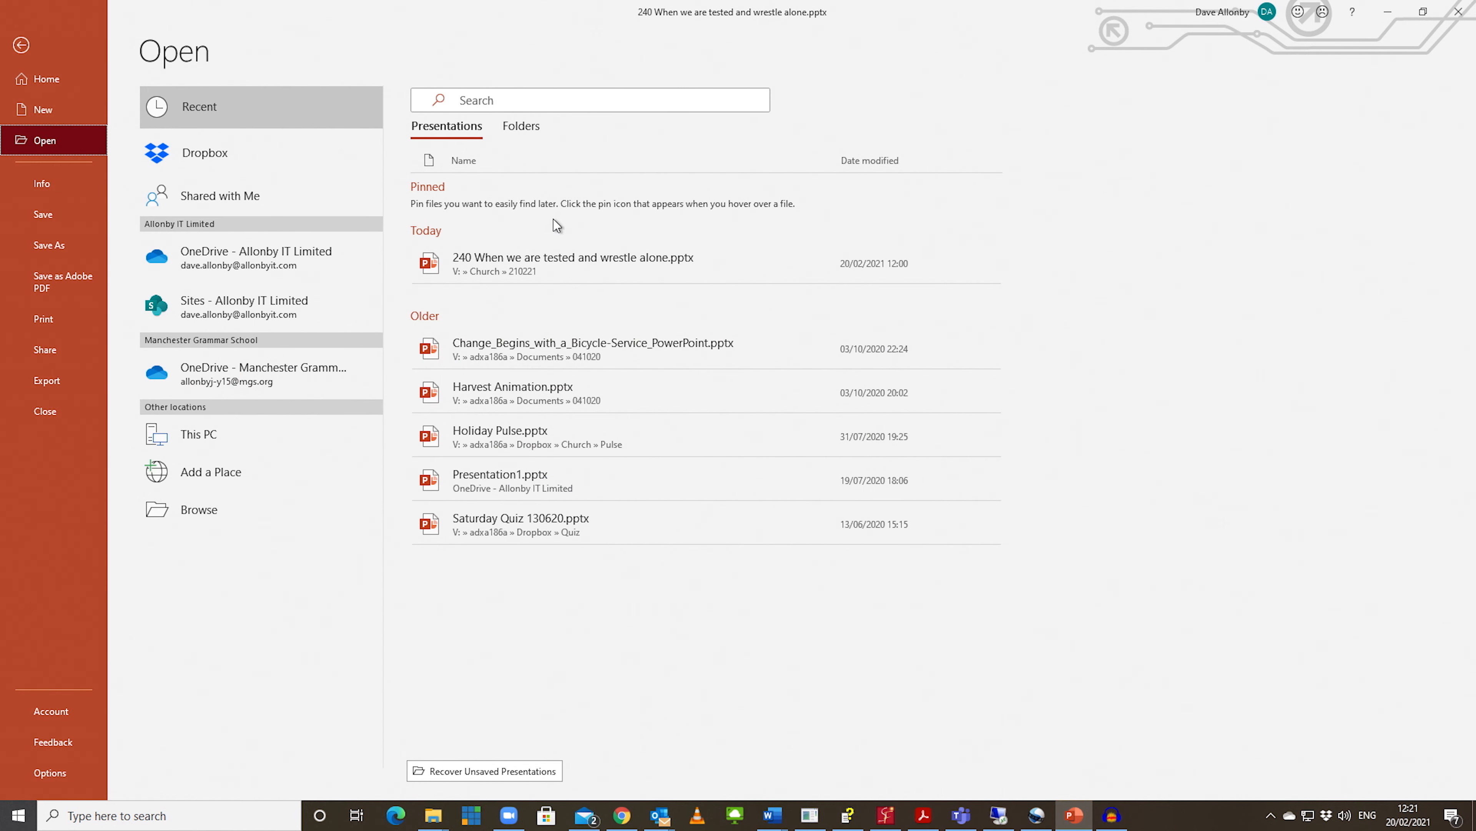
left_click(513, 129)
left_click(494, 235)
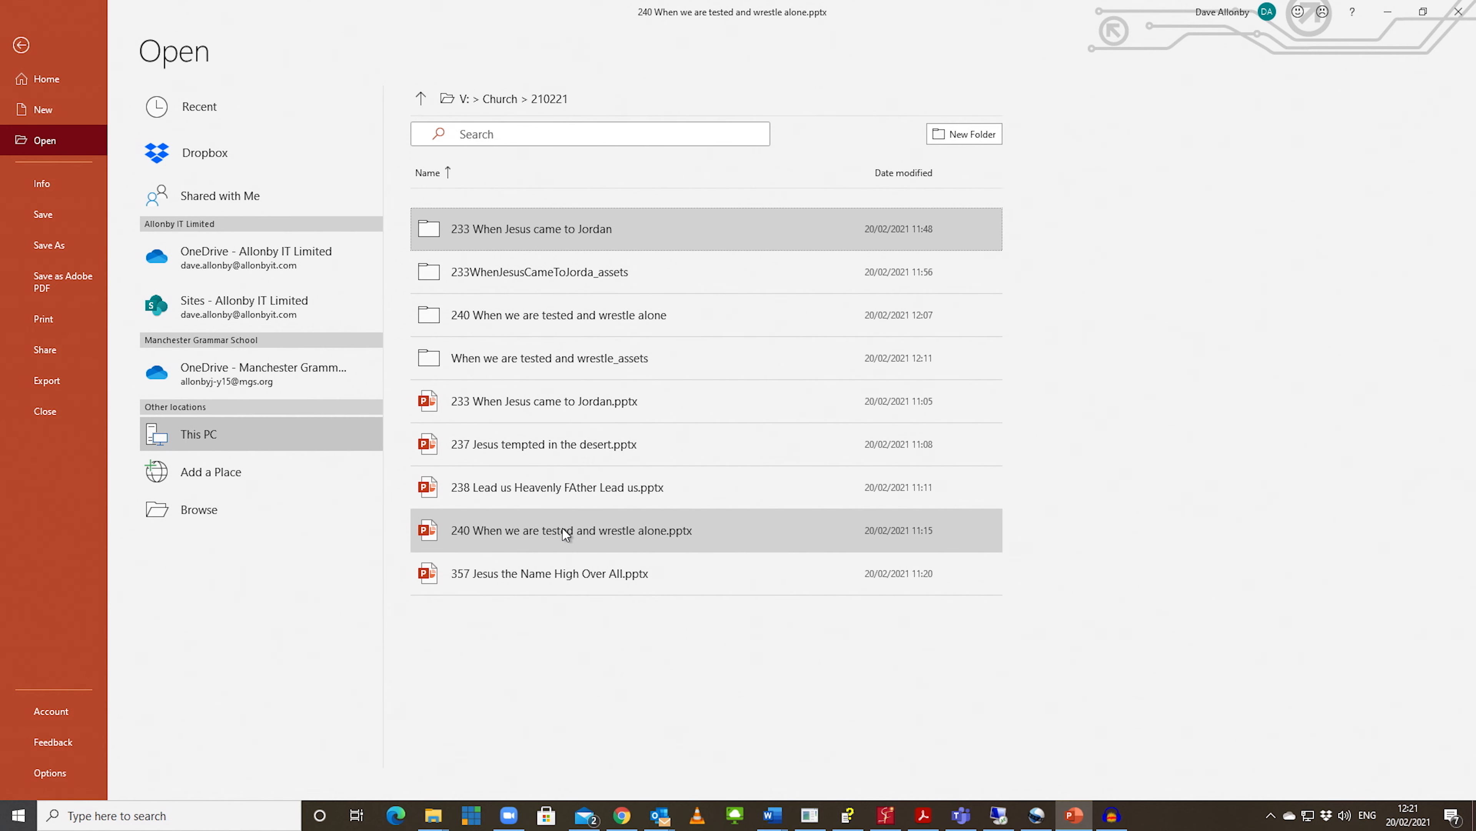
left_click(547, 563)
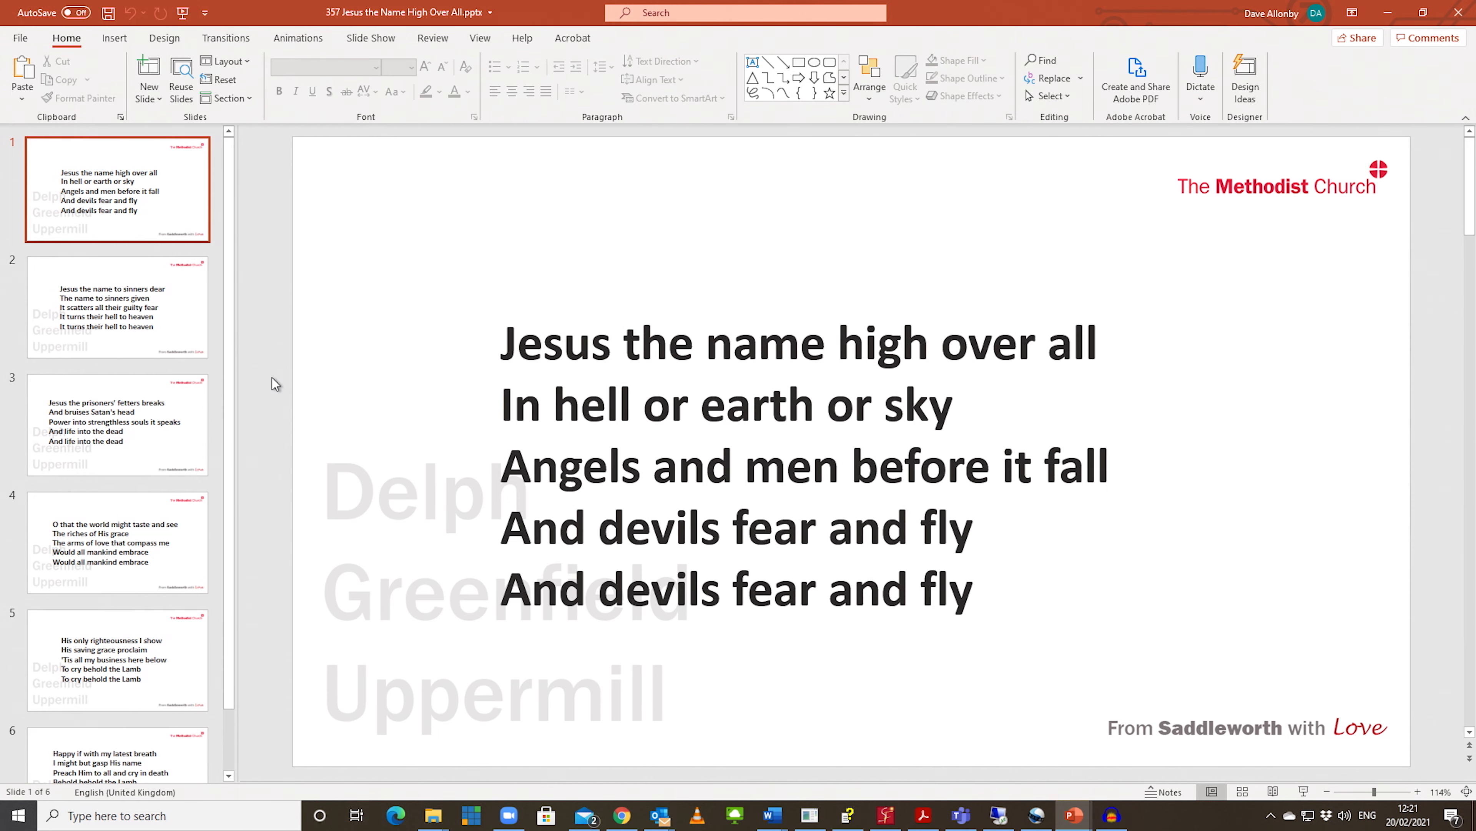
scroll(272, 378, "down", 5)
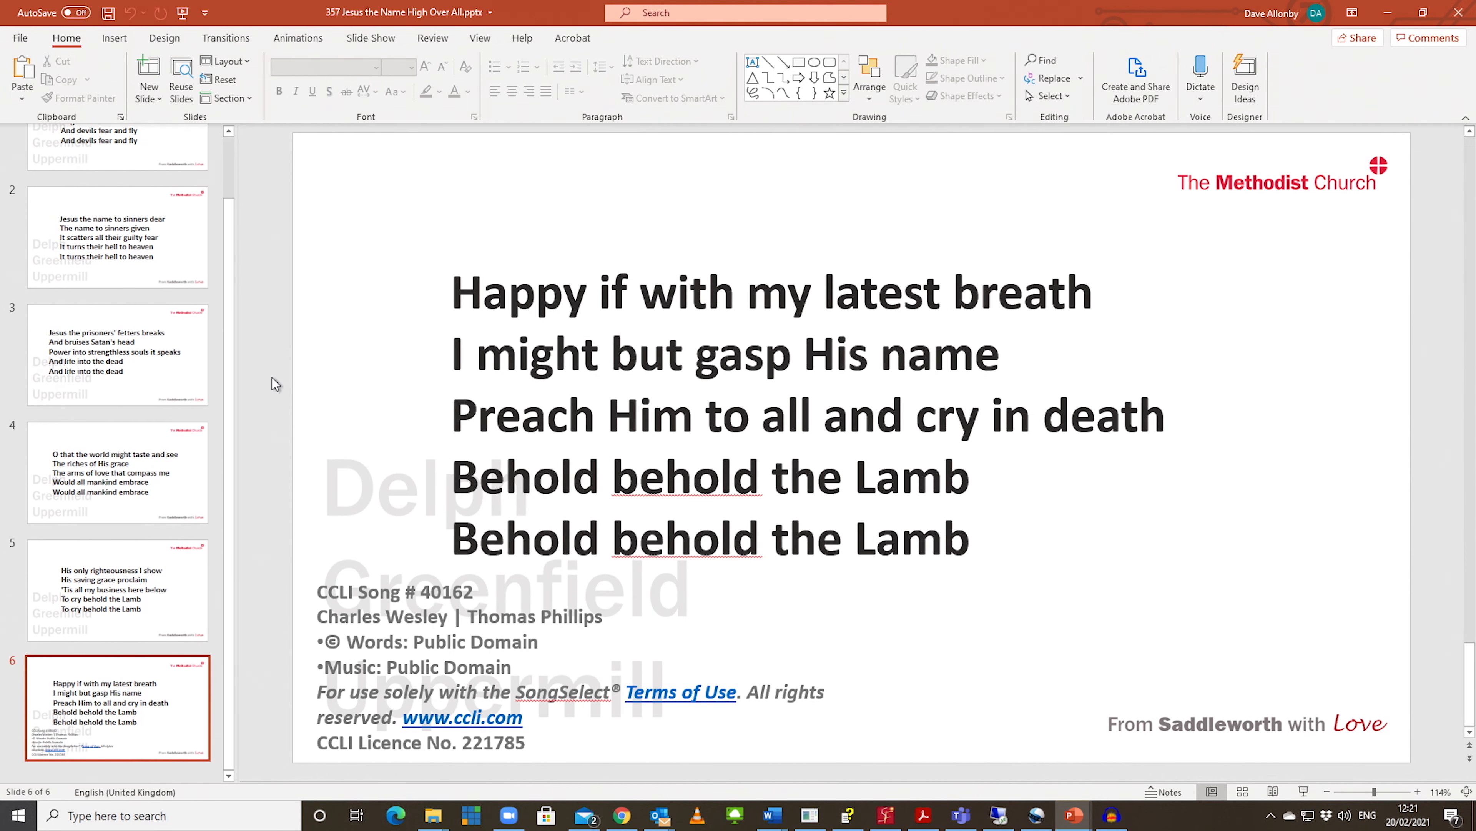
scroll(272, 377, "up", 5)
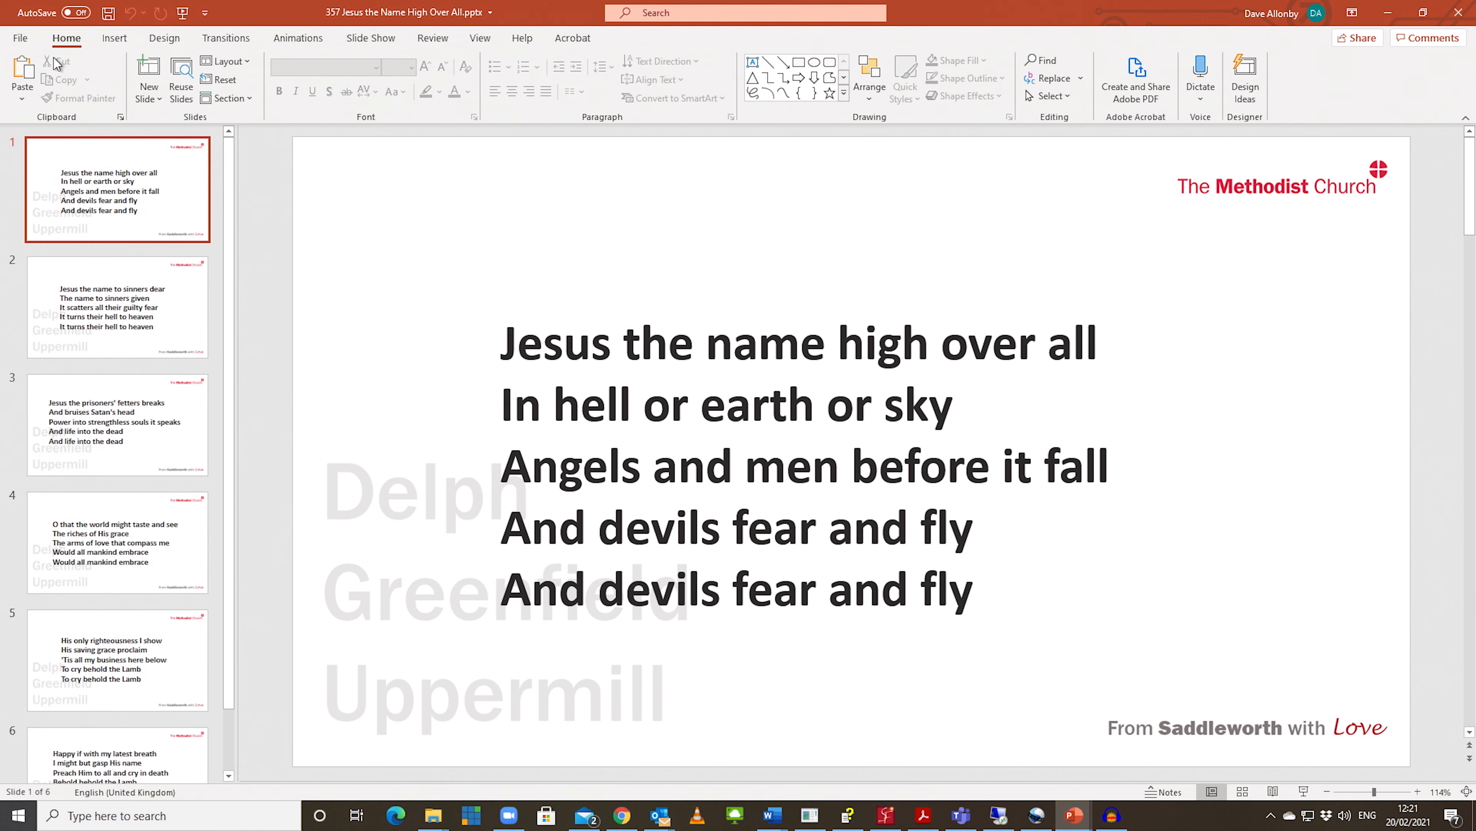
Step: Export all slides as PNG images named "357 Jesus the Name High Over All" in the 210221 folder and dismiss the confirmation
left_click(21, 39)
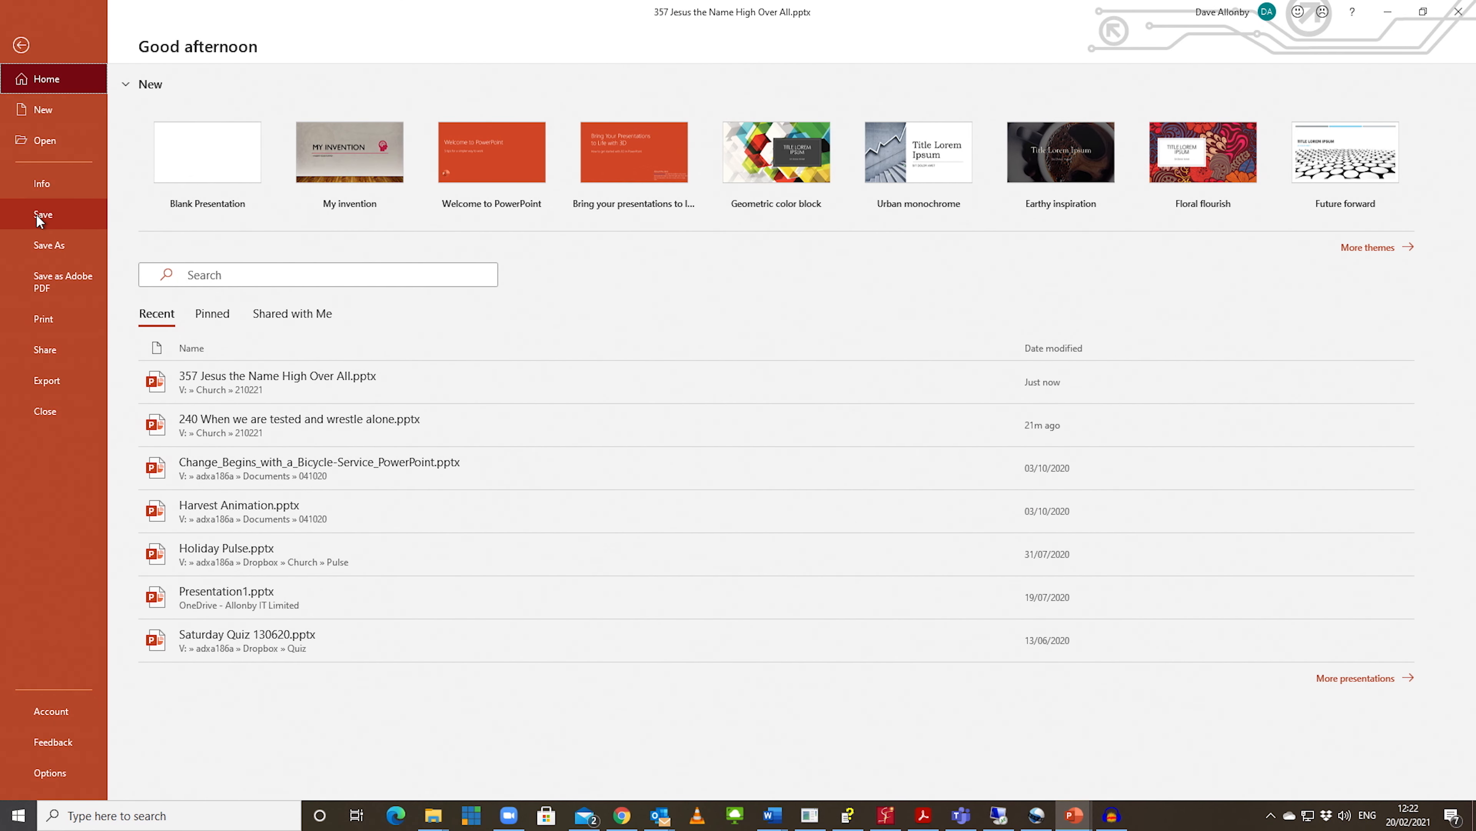
left_click(39, 246)
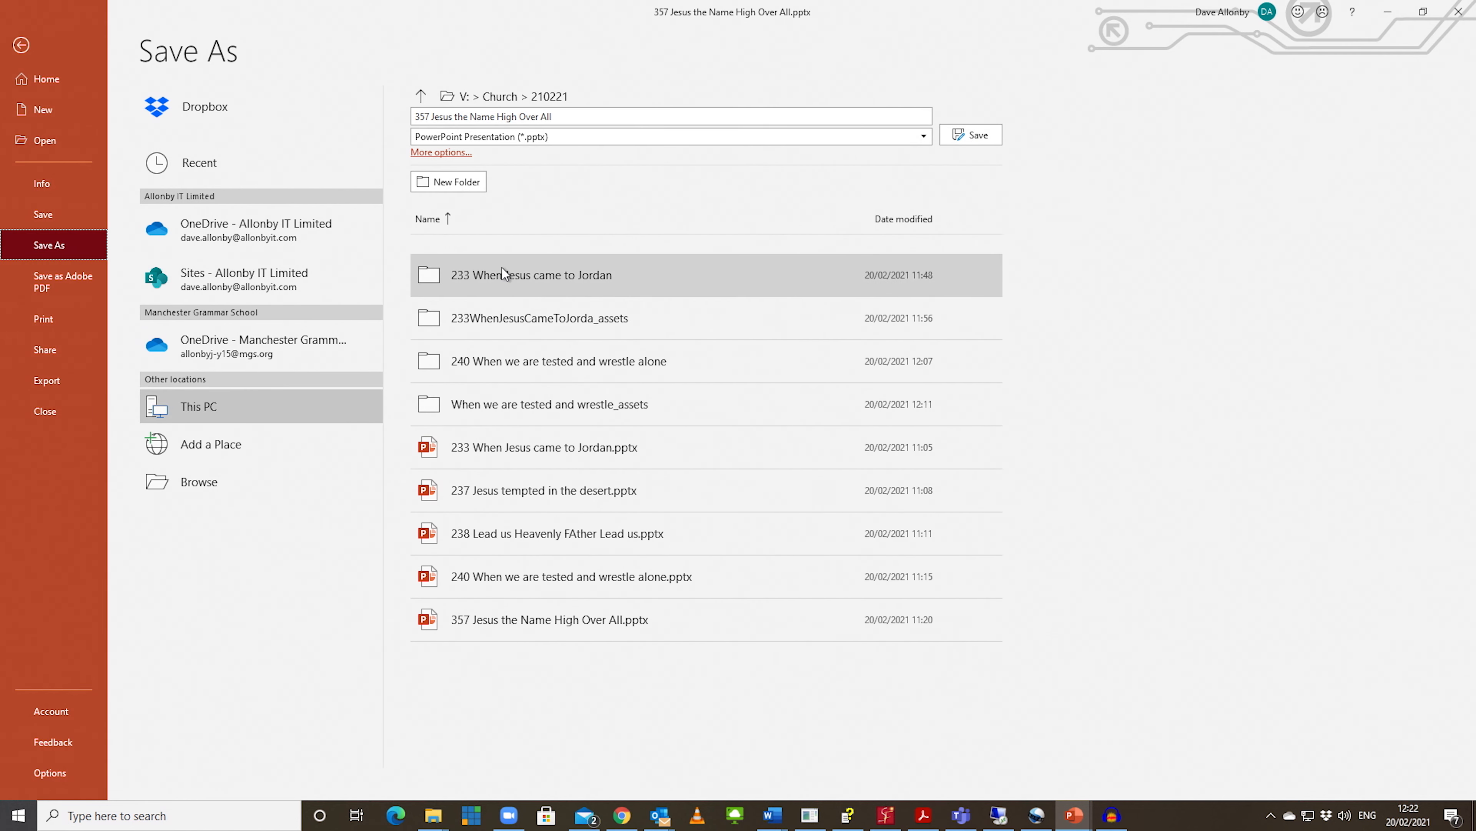
left_click(924, 136)
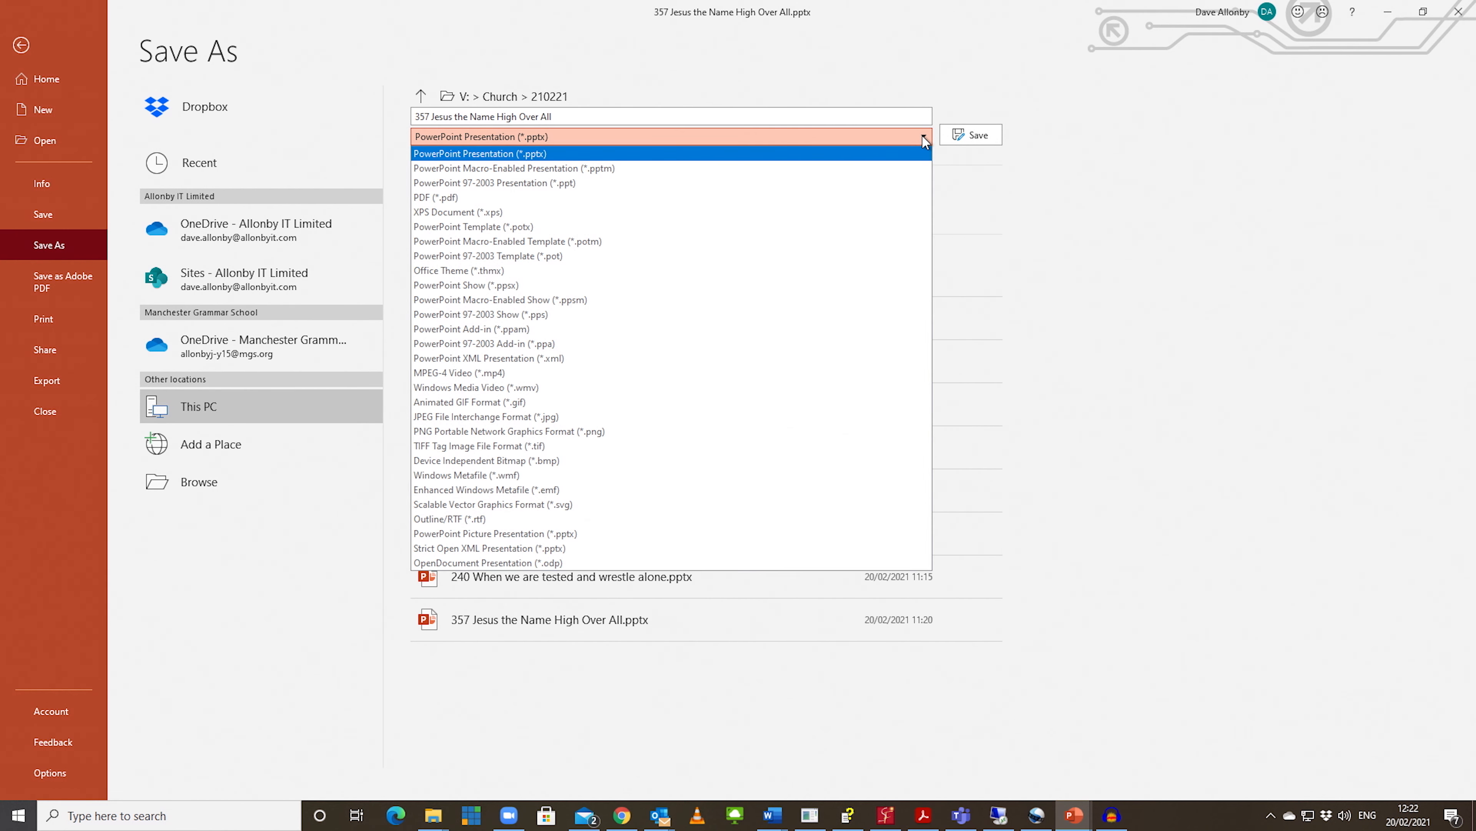
left_click(508, 436)
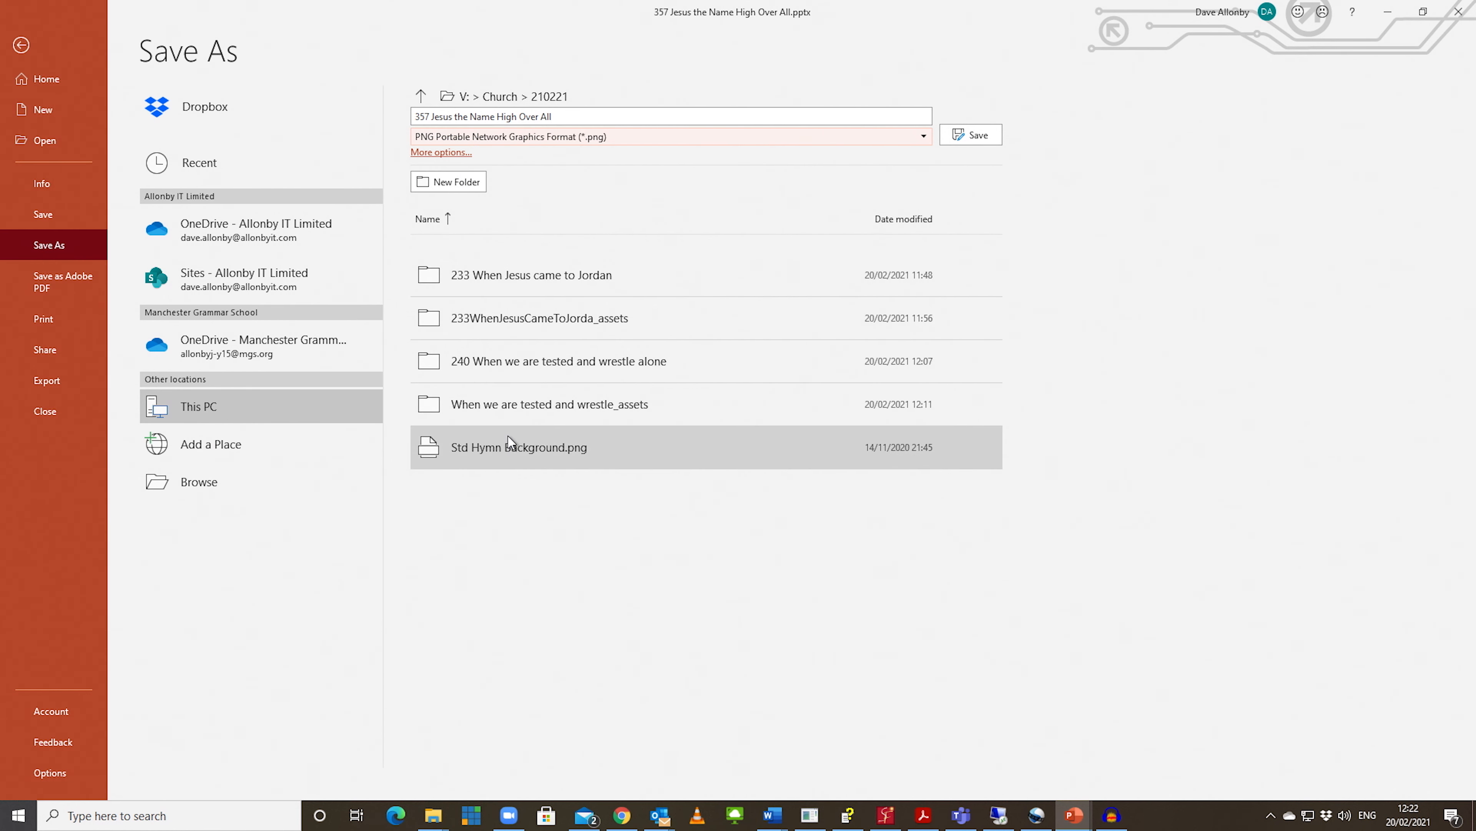
left_click(971, 131)
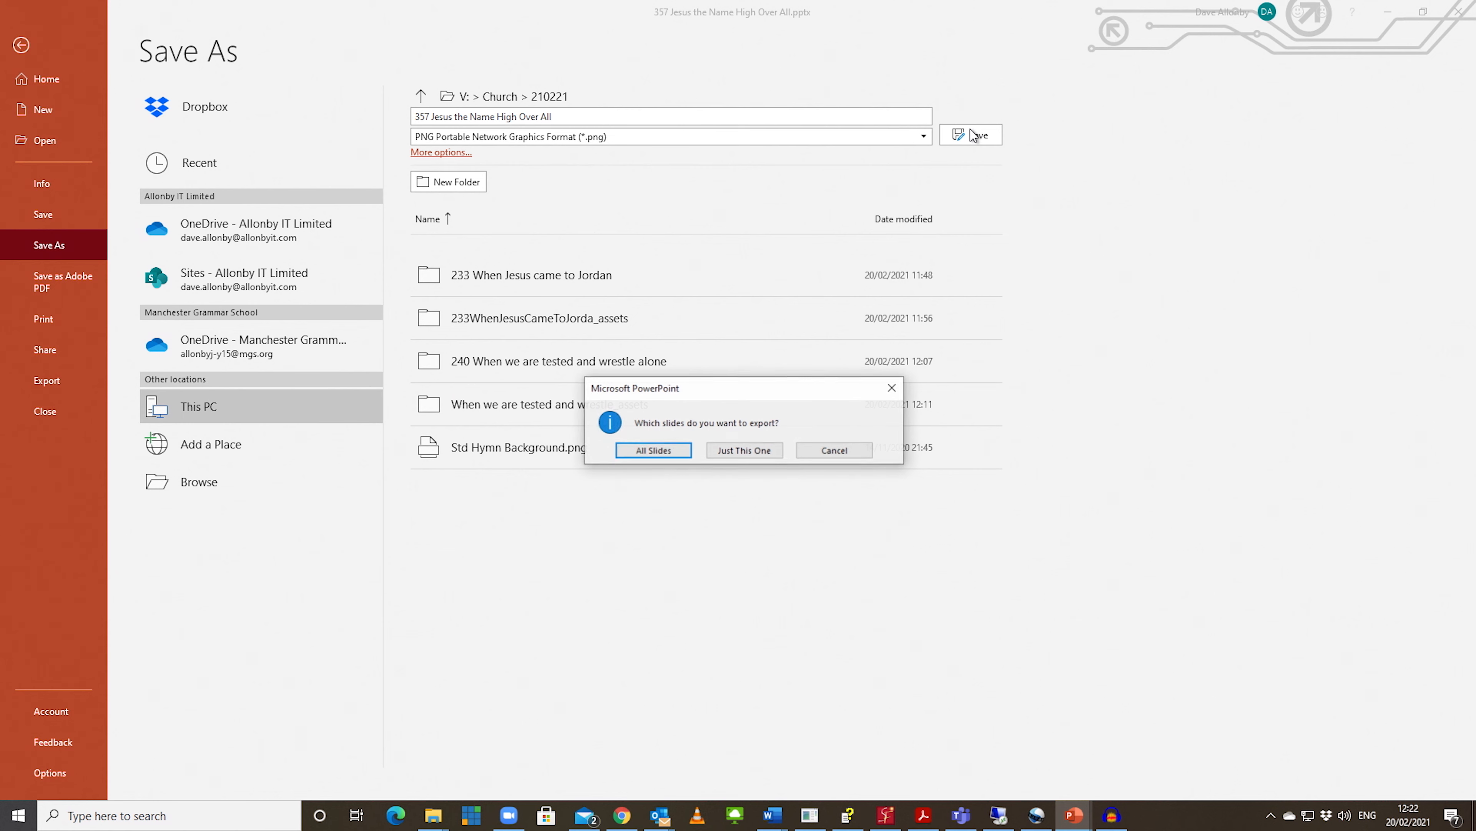
left_click(655, 450)
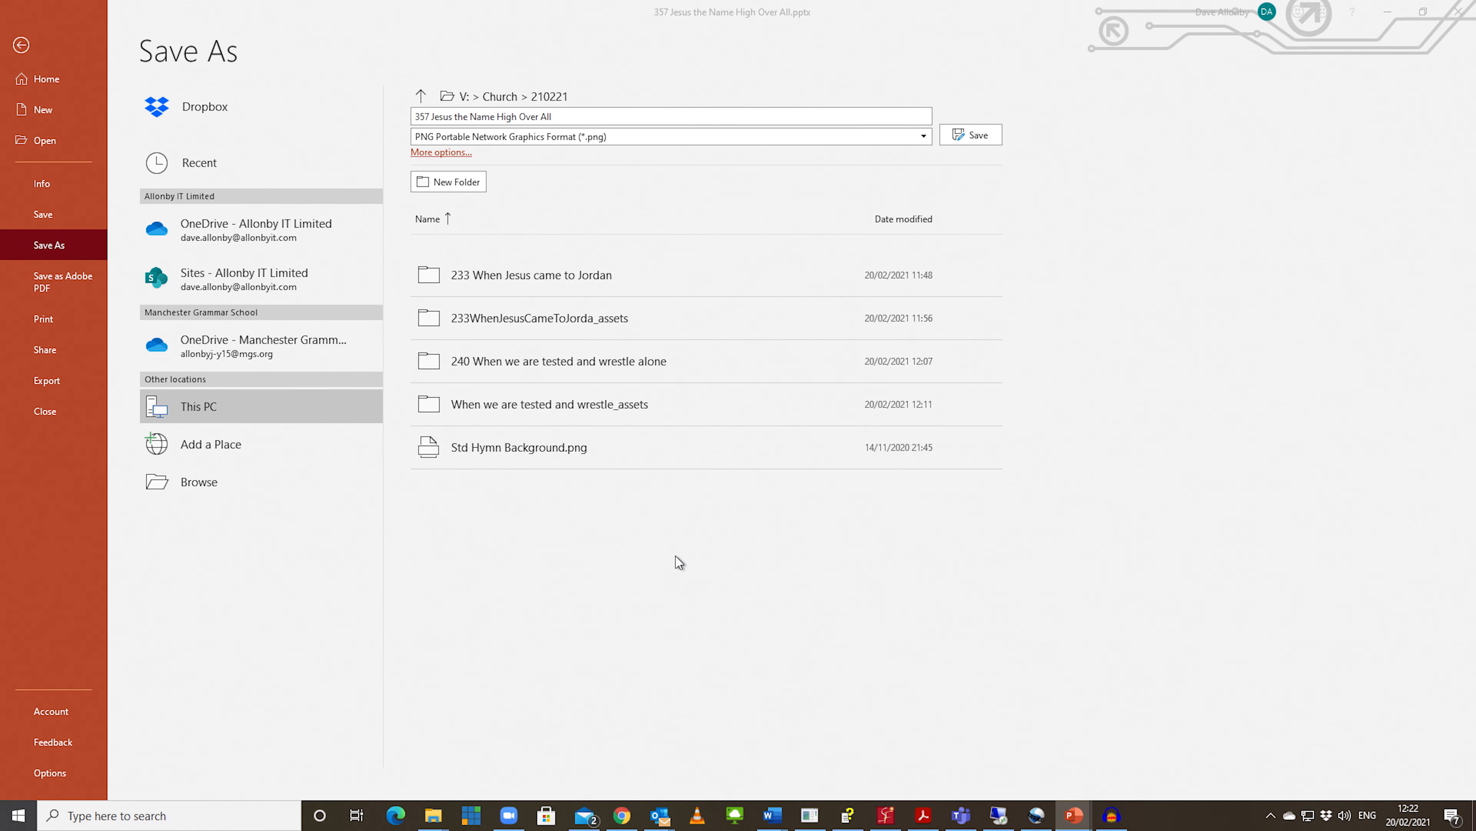
left_click(743, 451)
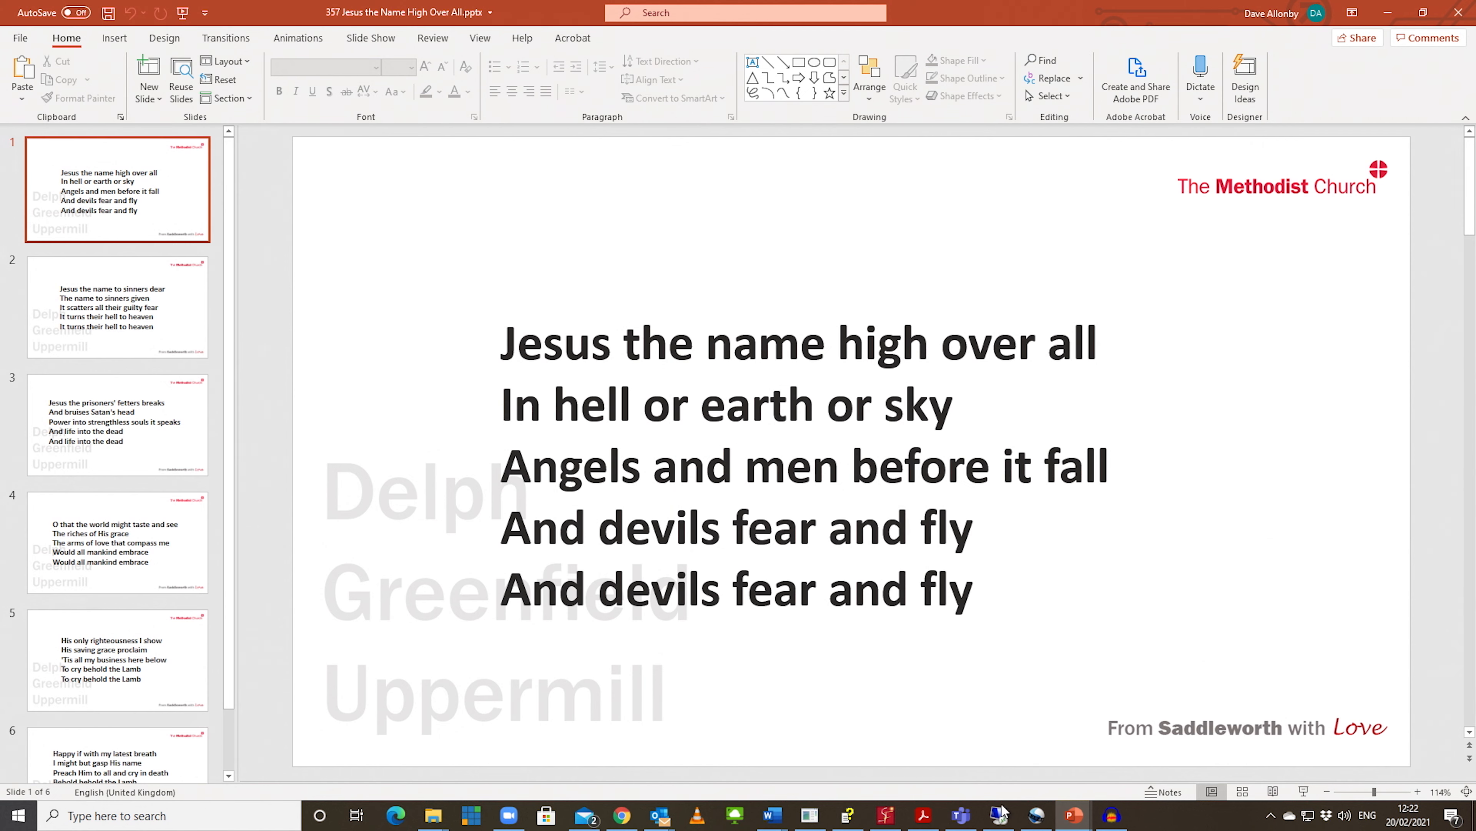
Step: Switch to OpenShot Video Editor and set the project profile to HD 1080p 23.98 fps (1920x1080)
mouse_move(1013, 824)
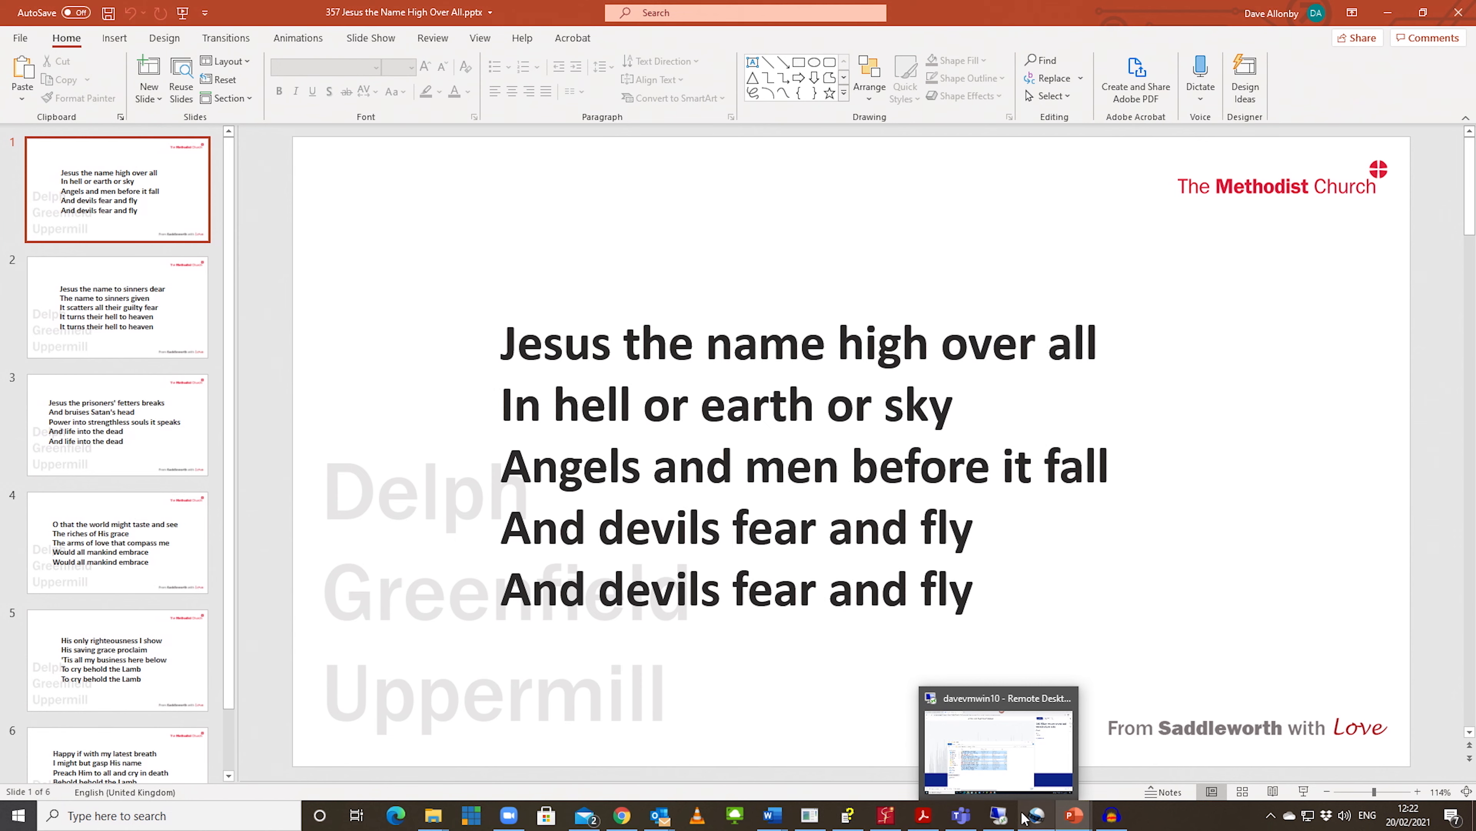
left_click(1030, 817)
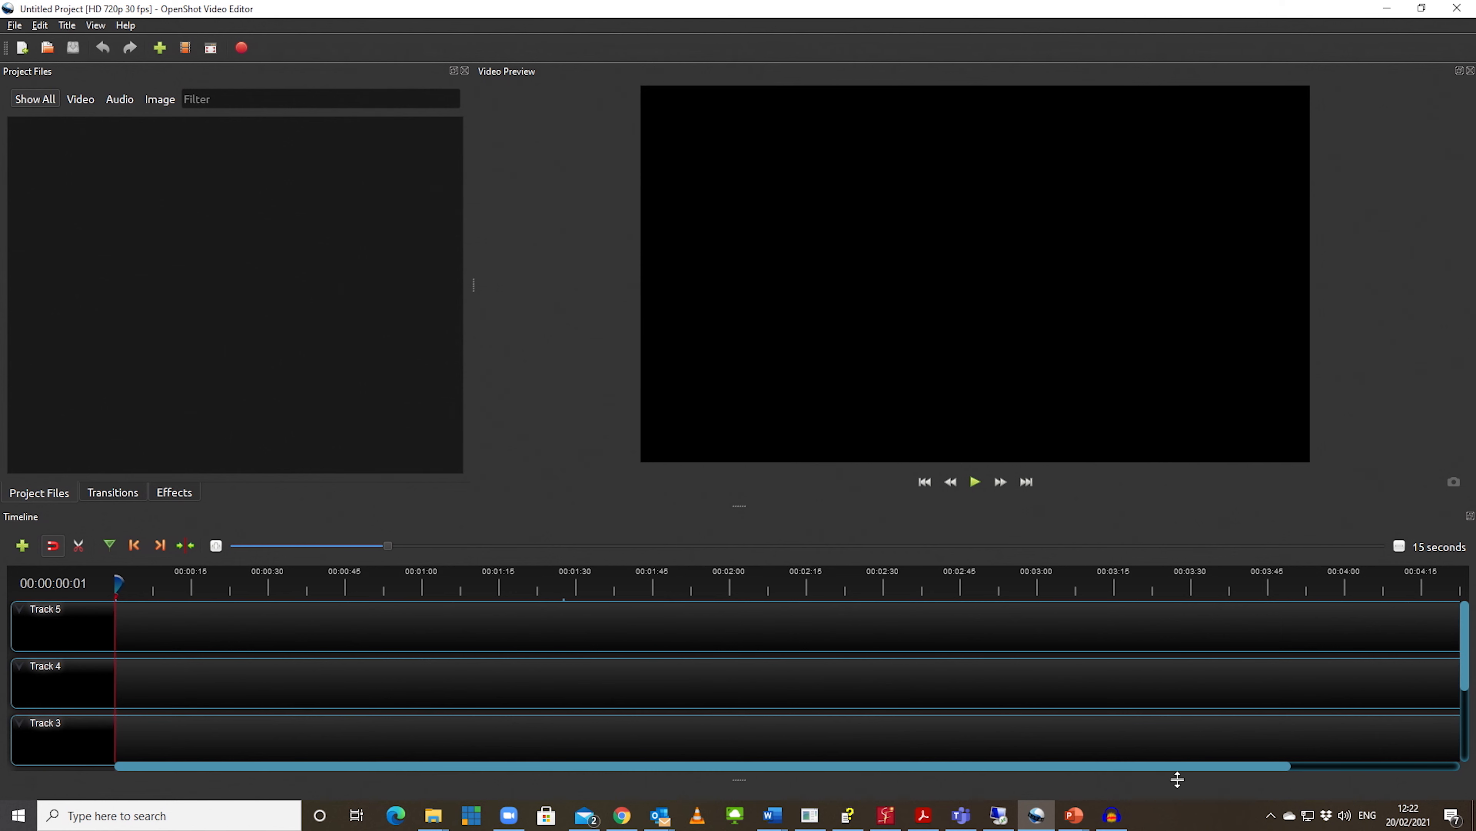
mouse_move(1036, 813)
left_click(185, 47)
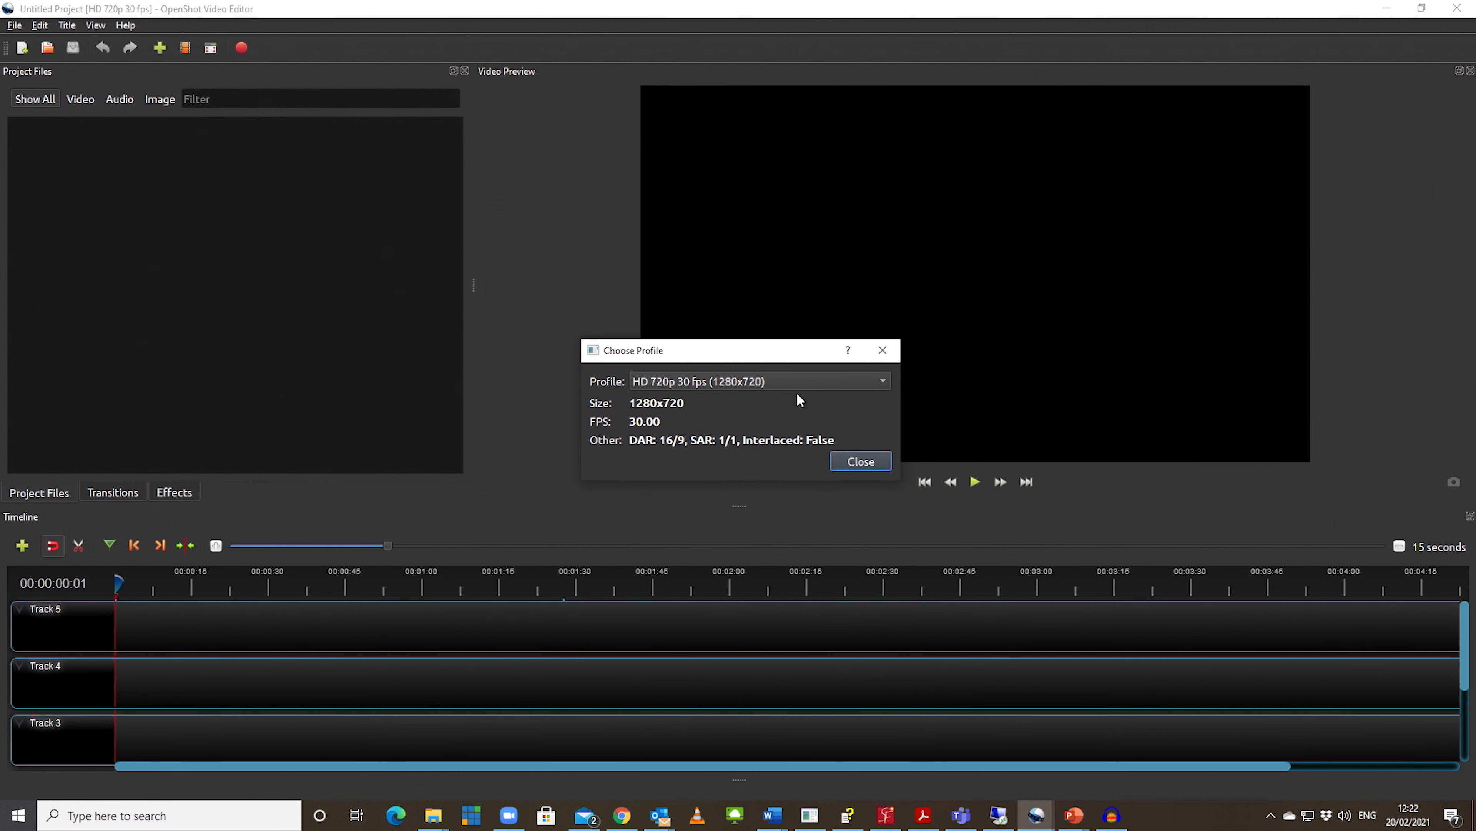
left_click(796, 381)
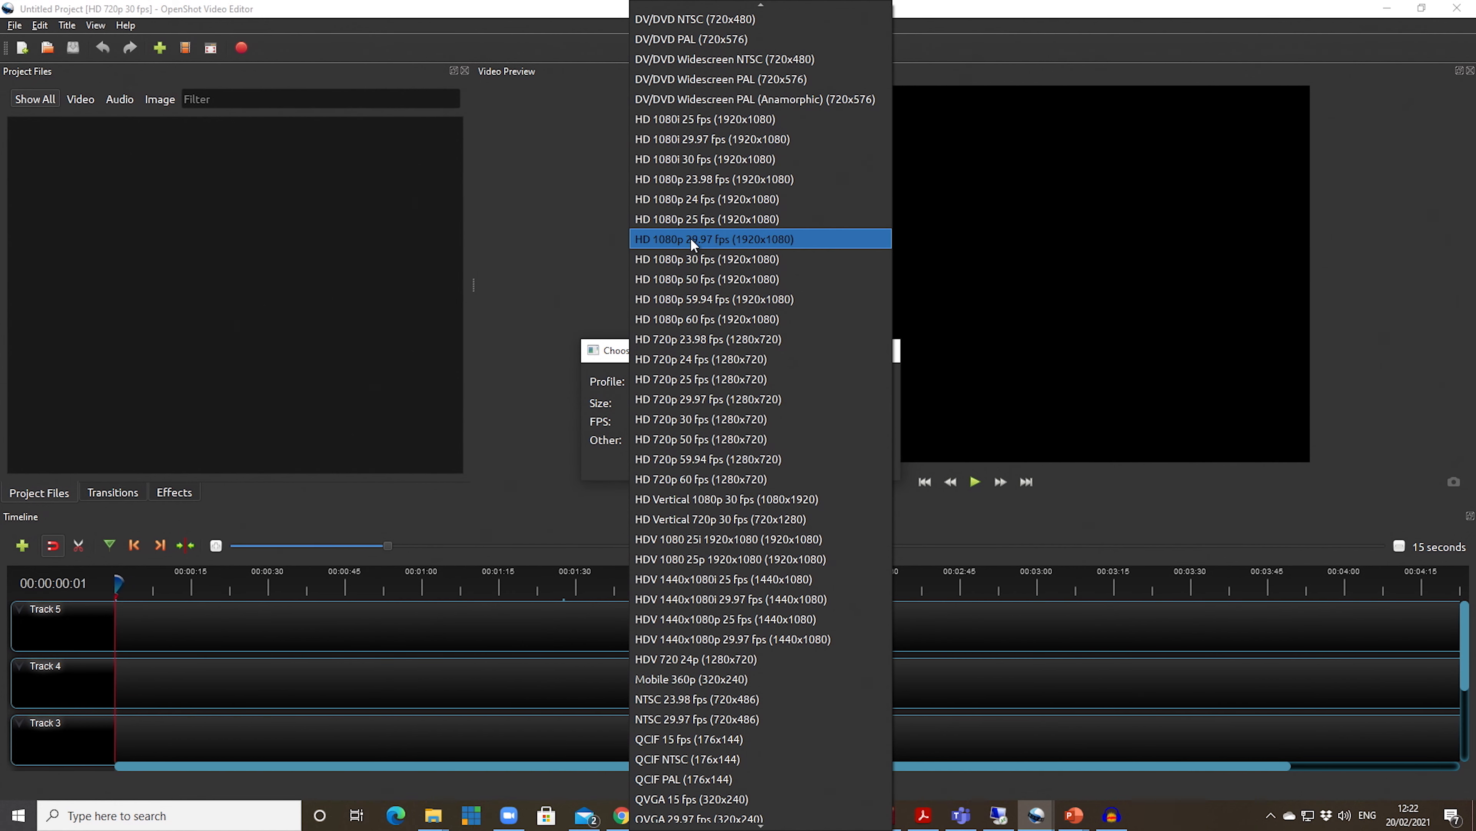
left_click(695, 181)
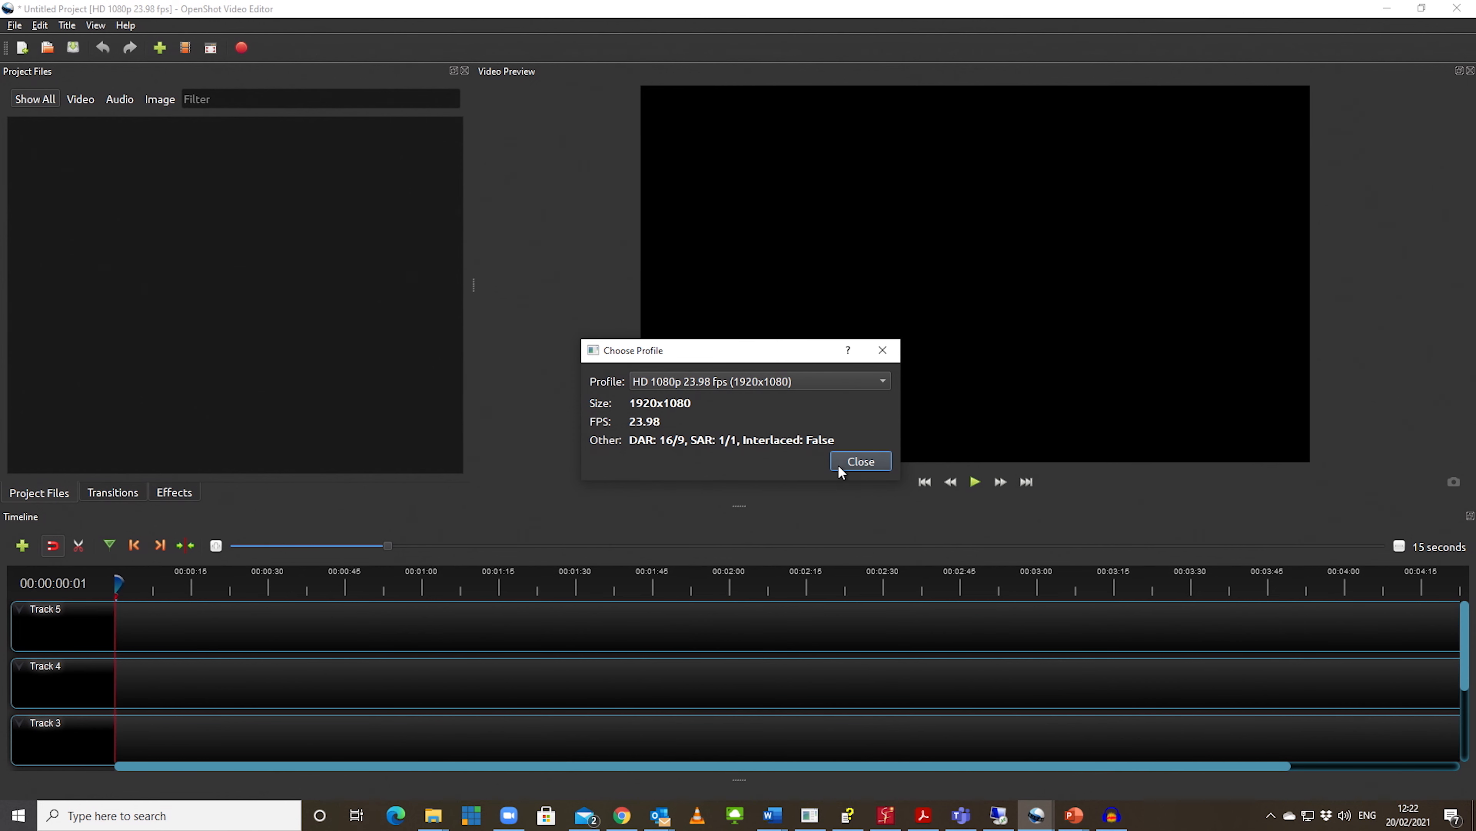
left_click(861, 461)
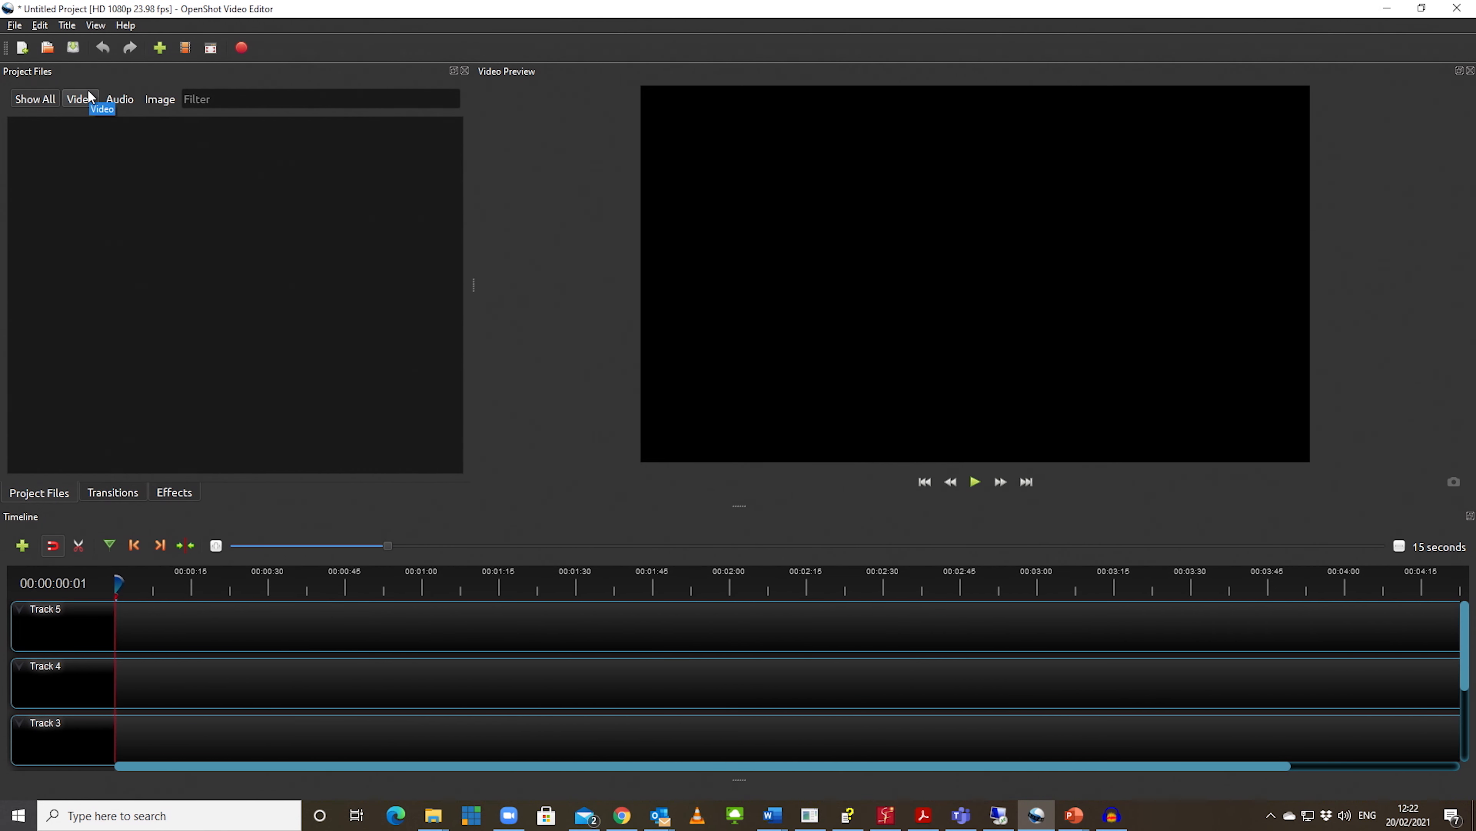
Step: Import Slide1.PNG to Slide6.PNG from the "357 Jesus the Name High Over All" folder in 210221, declining the image sequence option for each
left_click(160, 44)
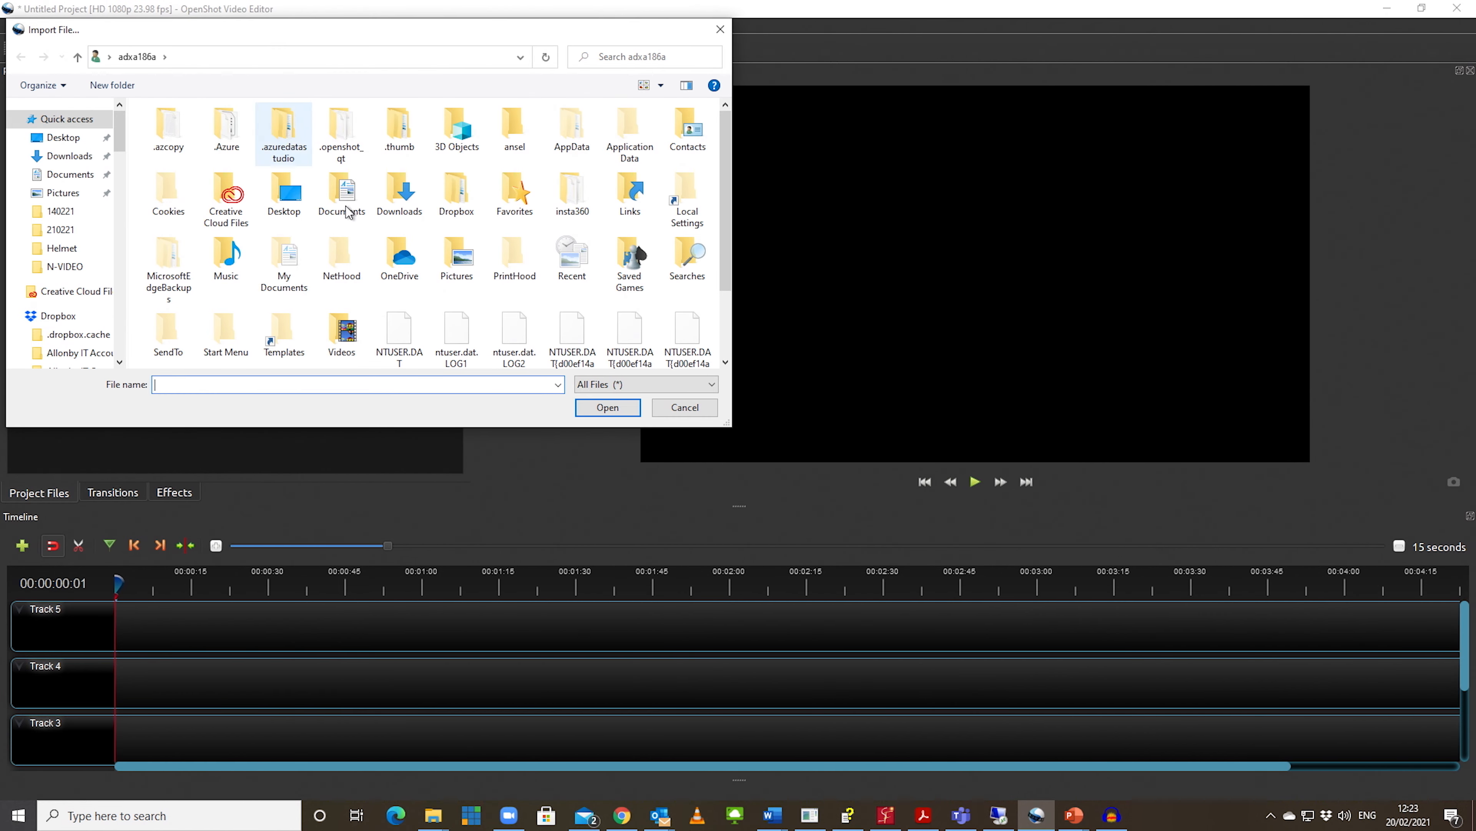
left_click(61, 230)
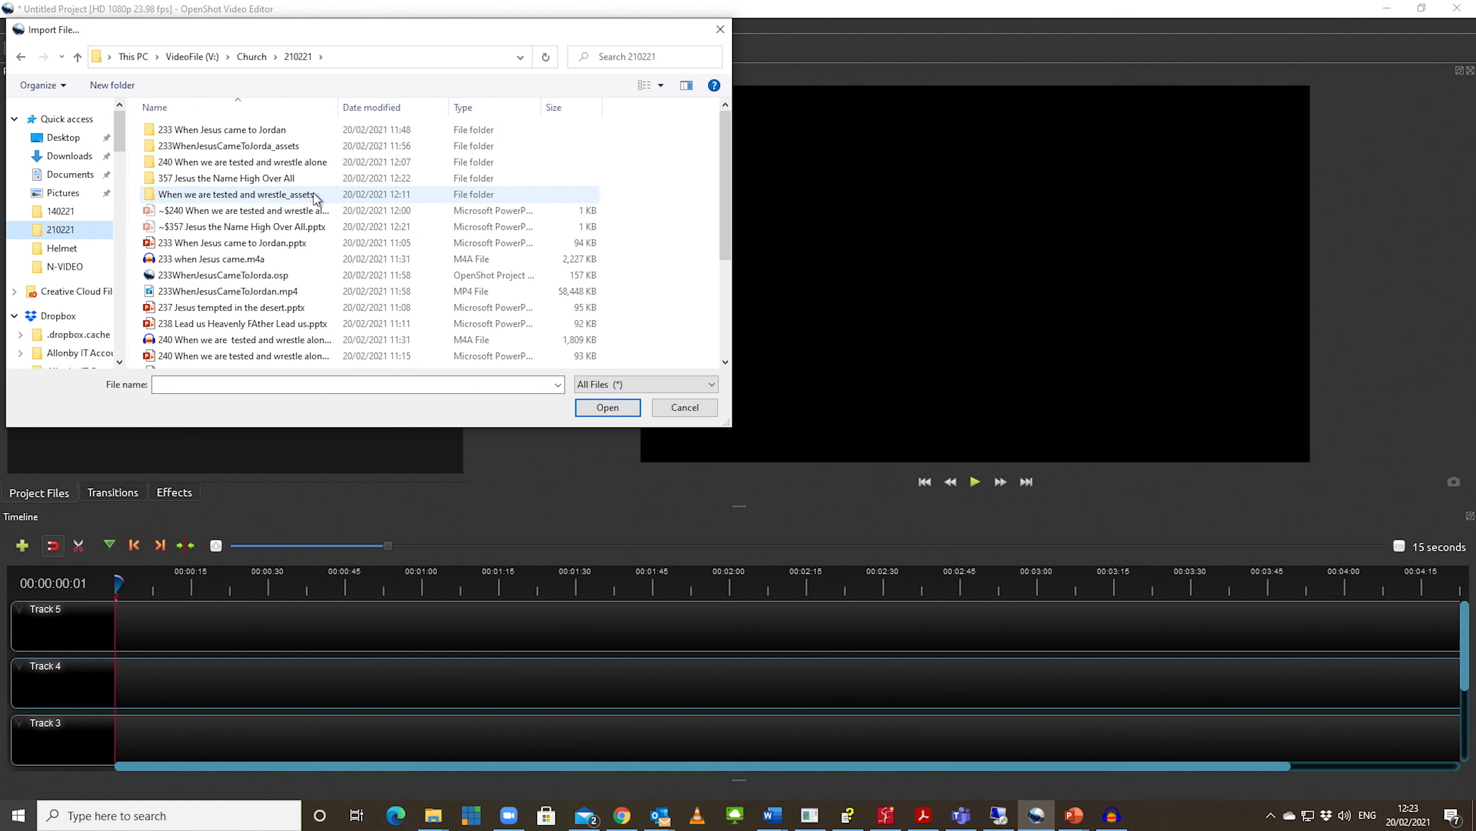
left_click(238, 180)
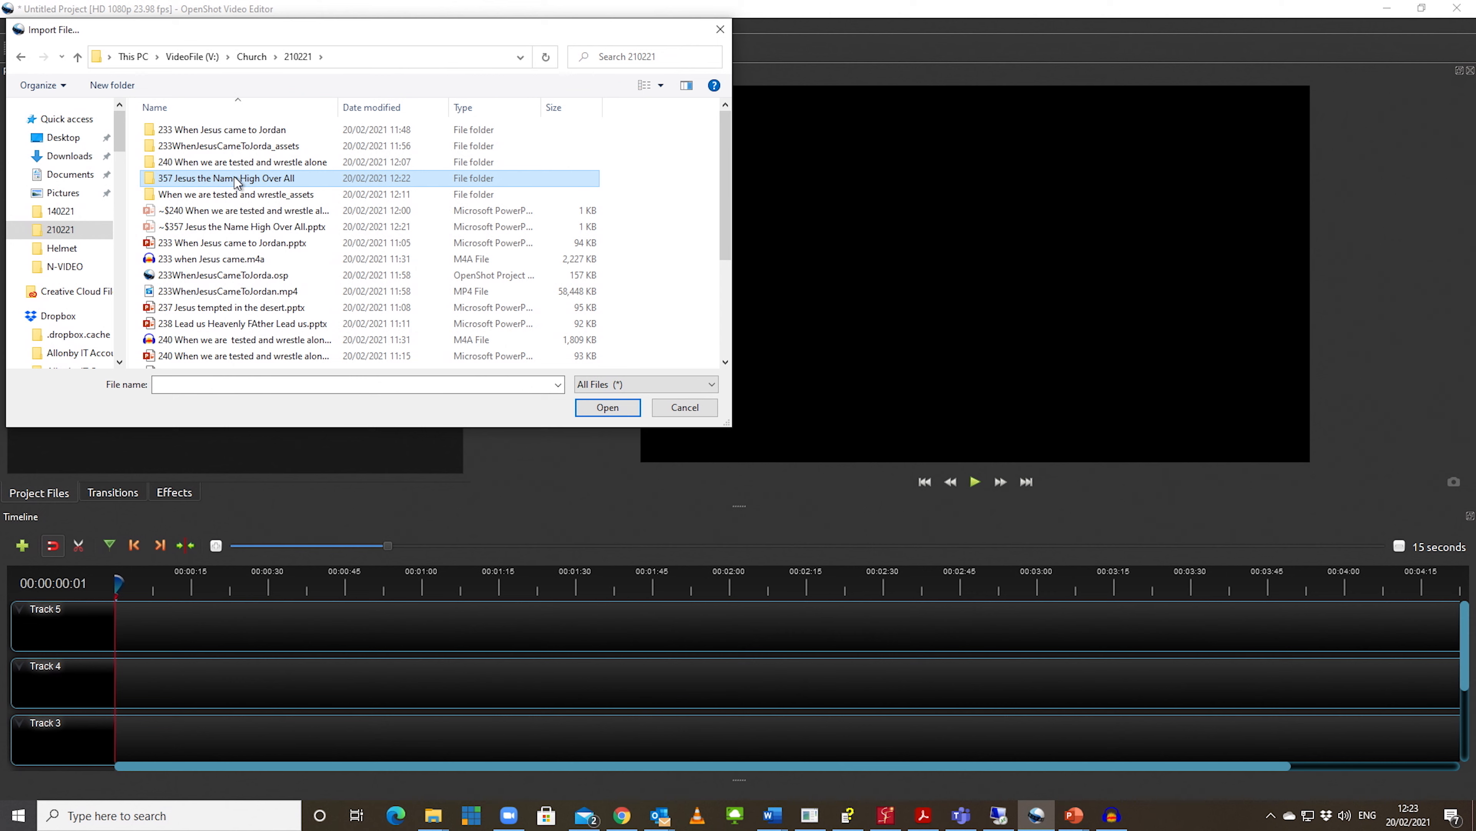
double_click(238, 181)
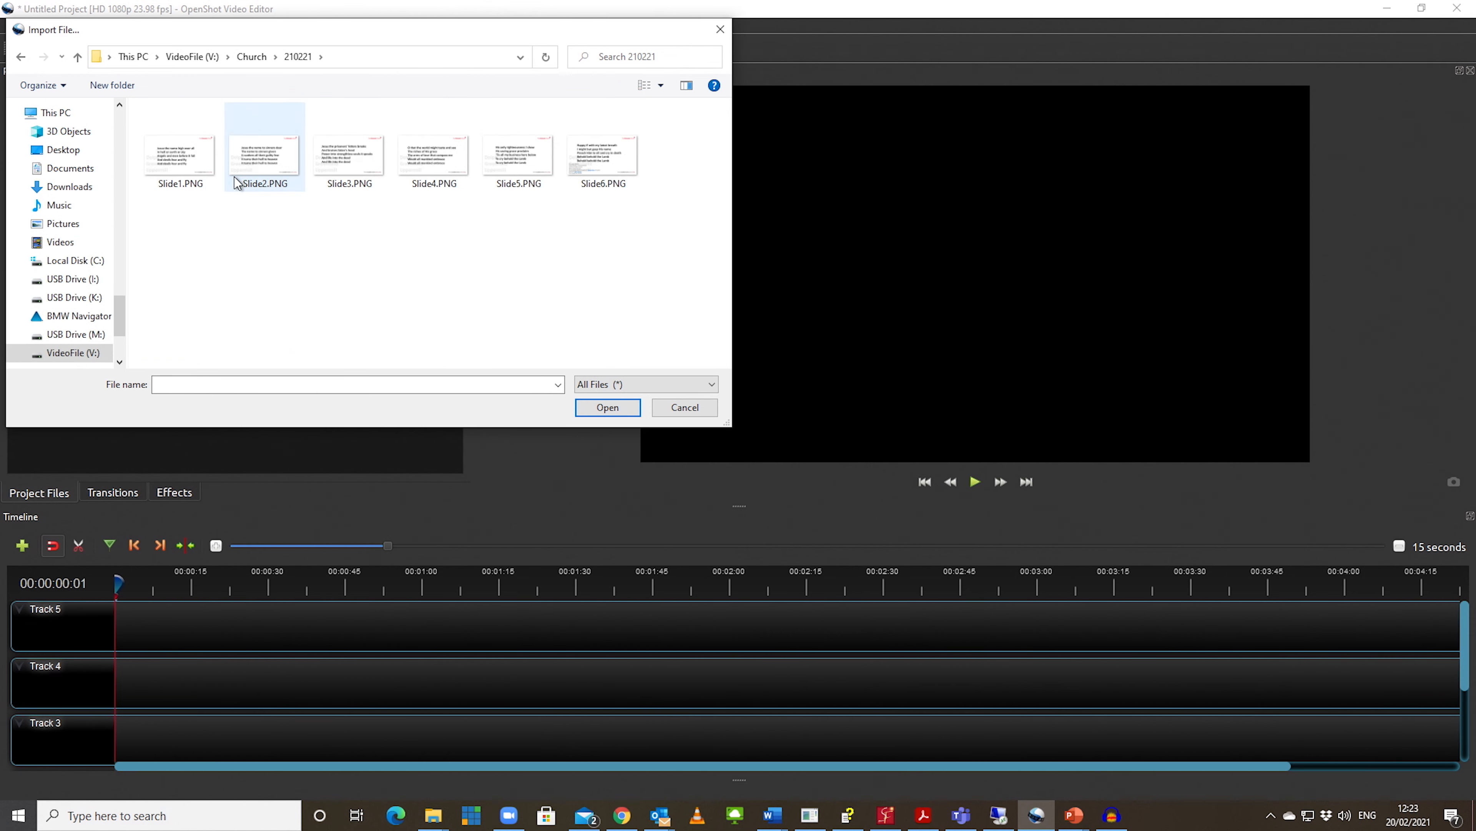
left_click_drag(696, 203, 140, 148)
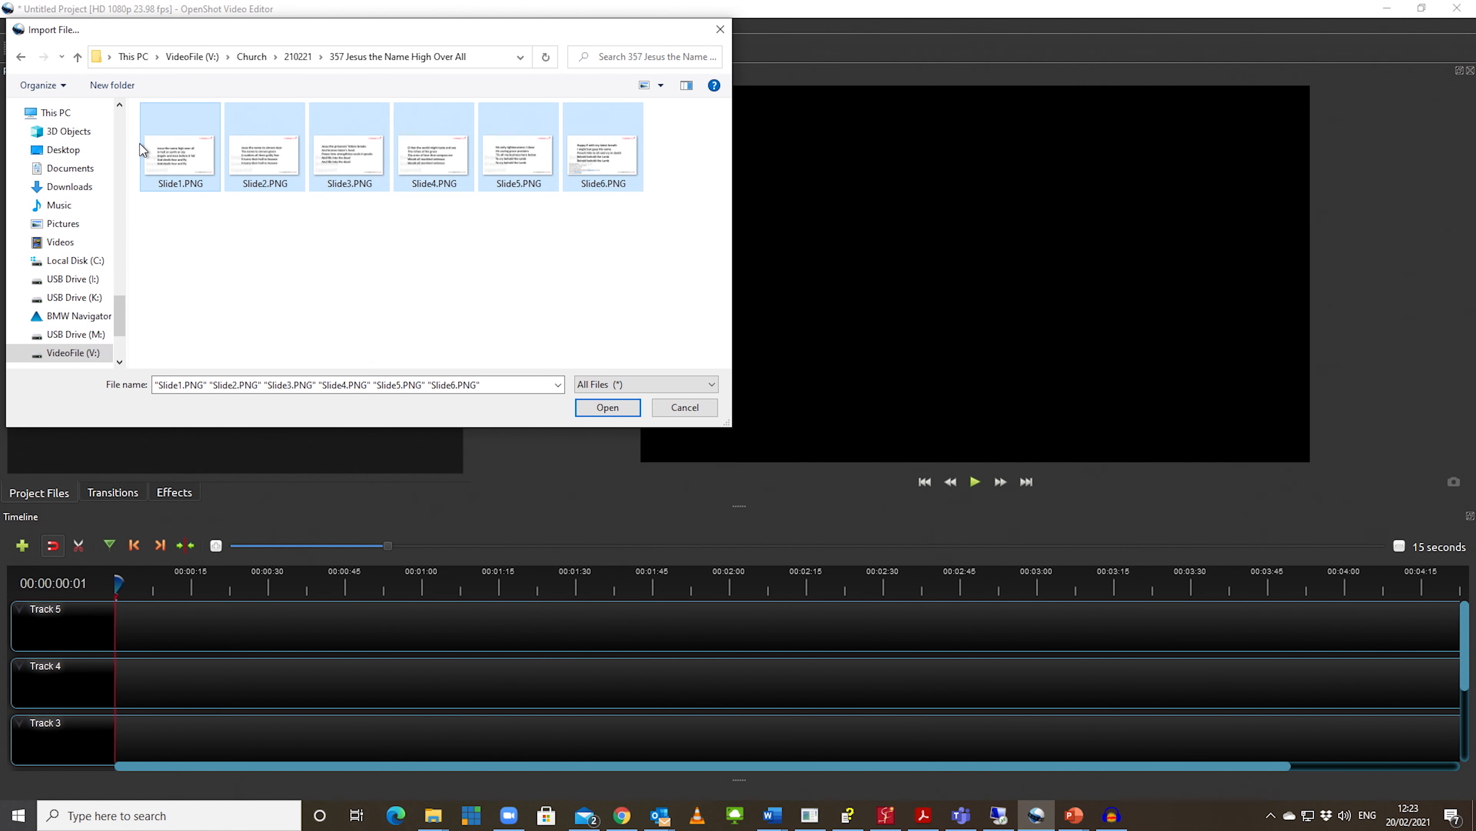
left_click(608, 407)
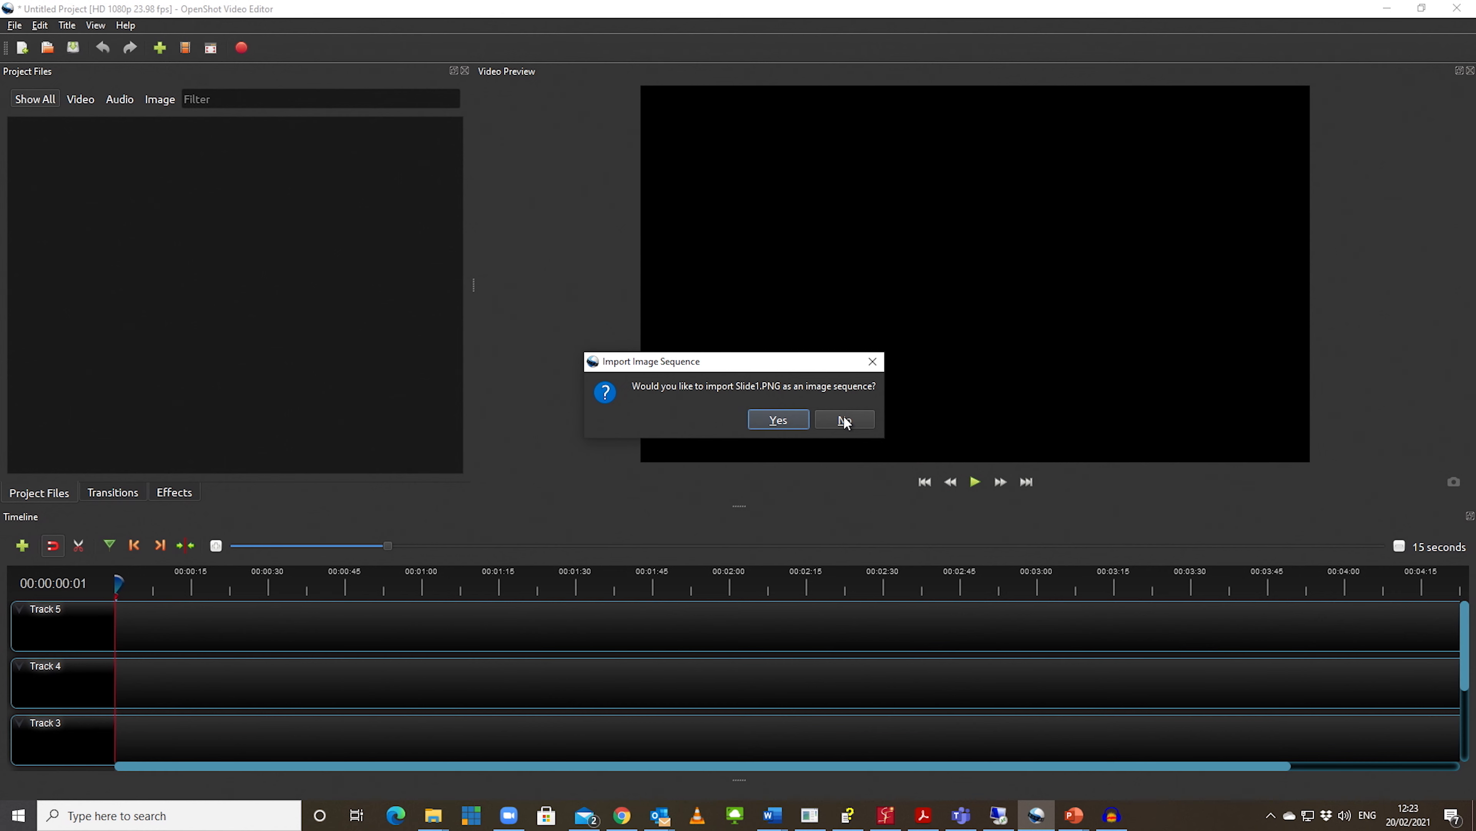
left_click(846, 419)
left_click(845, 419)
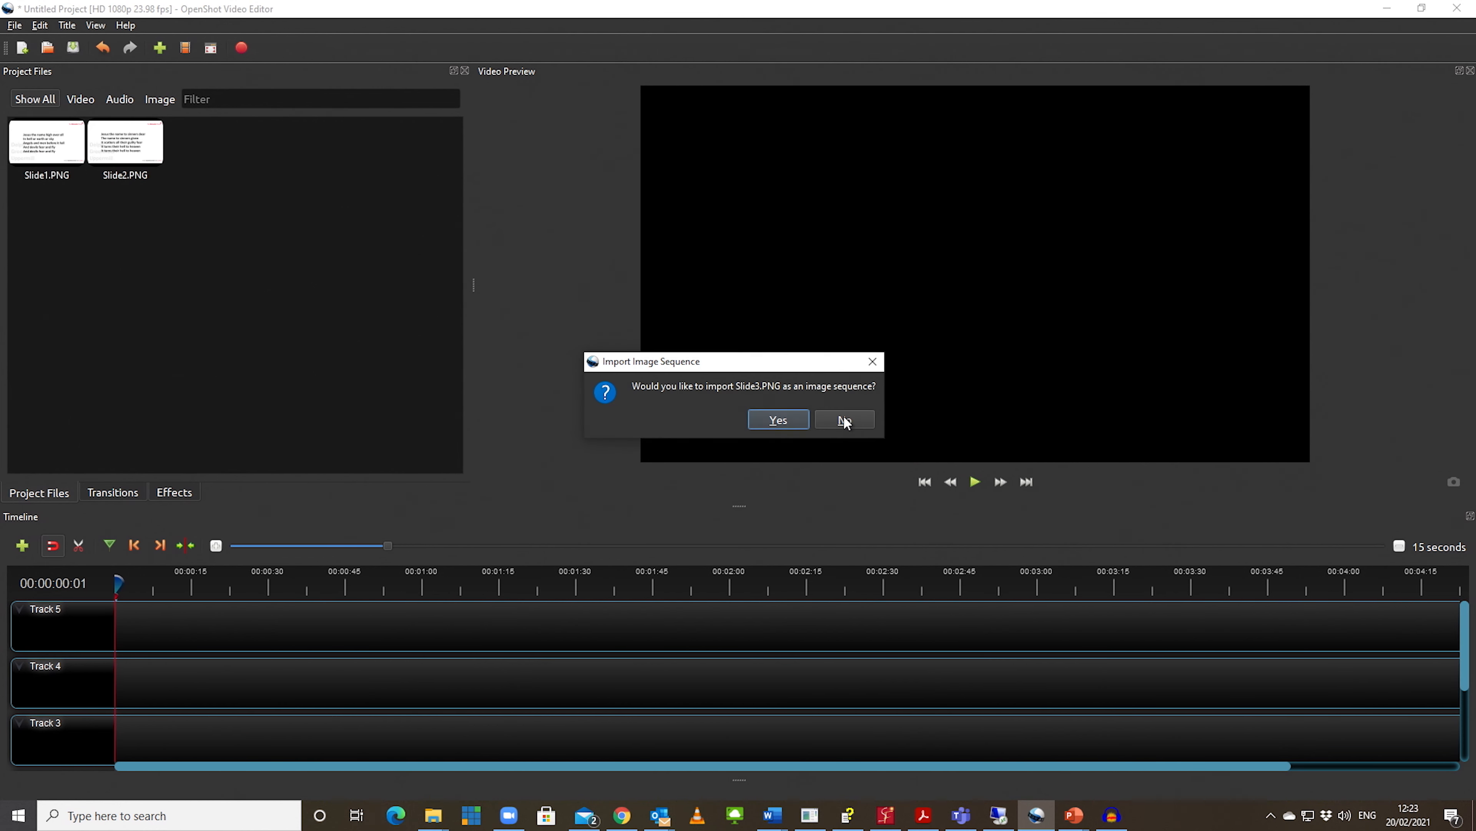
left_click(845, 419)
left_click(845, 420)
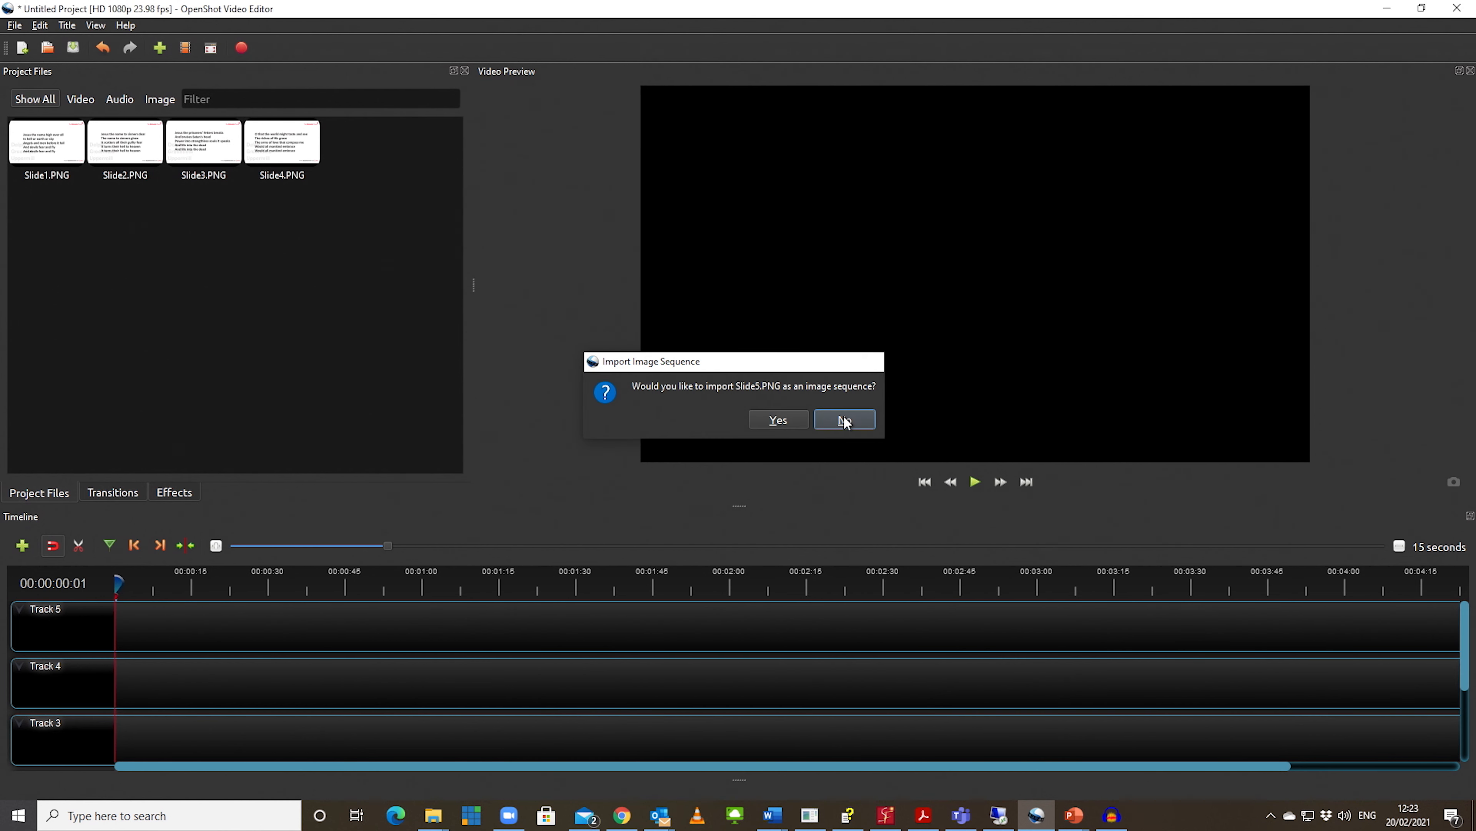
left_click(845, 420)
left_click(845, 420)
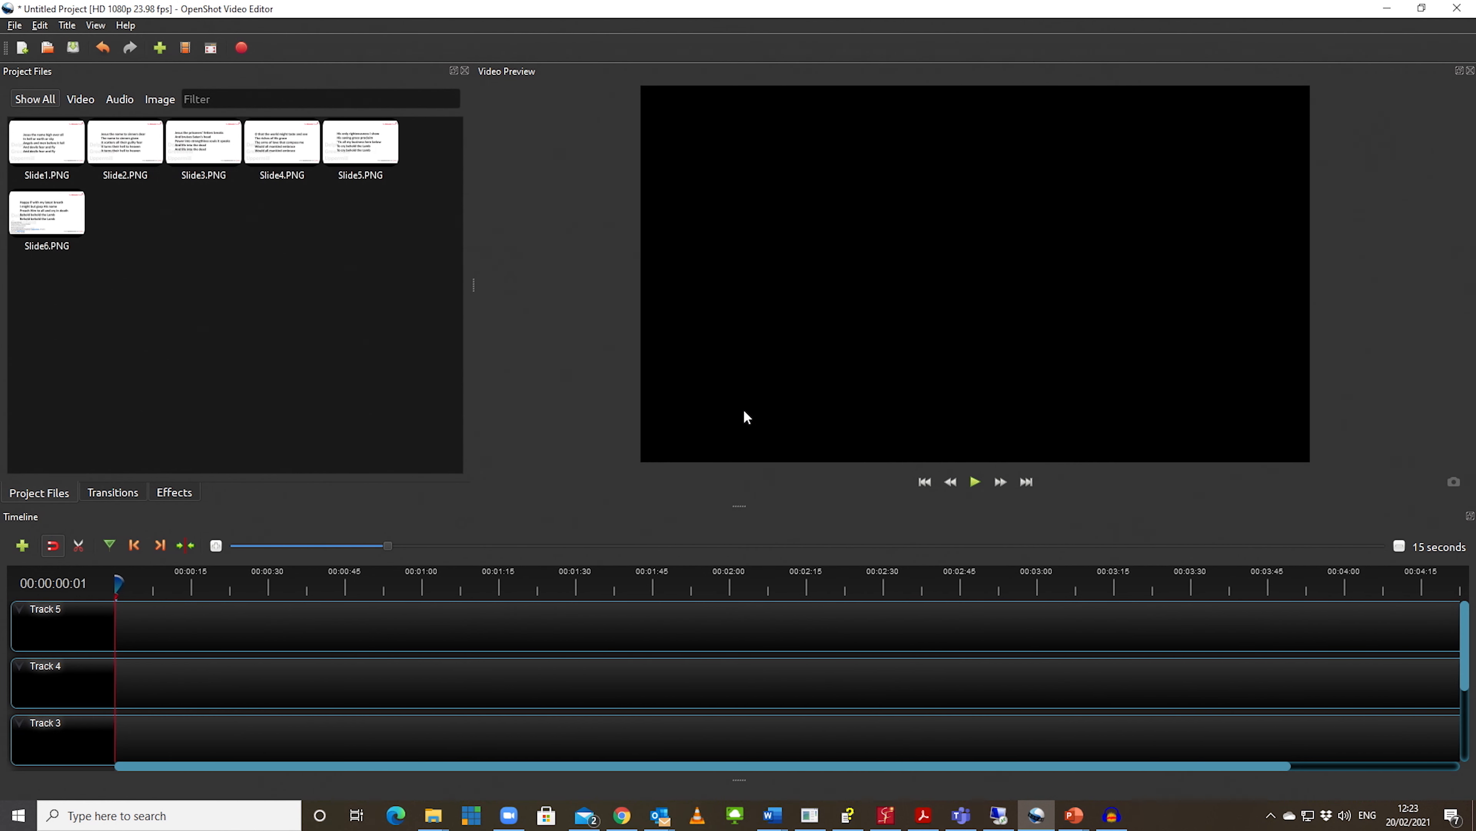
Step: Import the edited MP3-OForA1000Tongues-Lydia-PipeL1C-128-CAM.mp3 from the 210221 folder into the project files
left_click(160, 52)
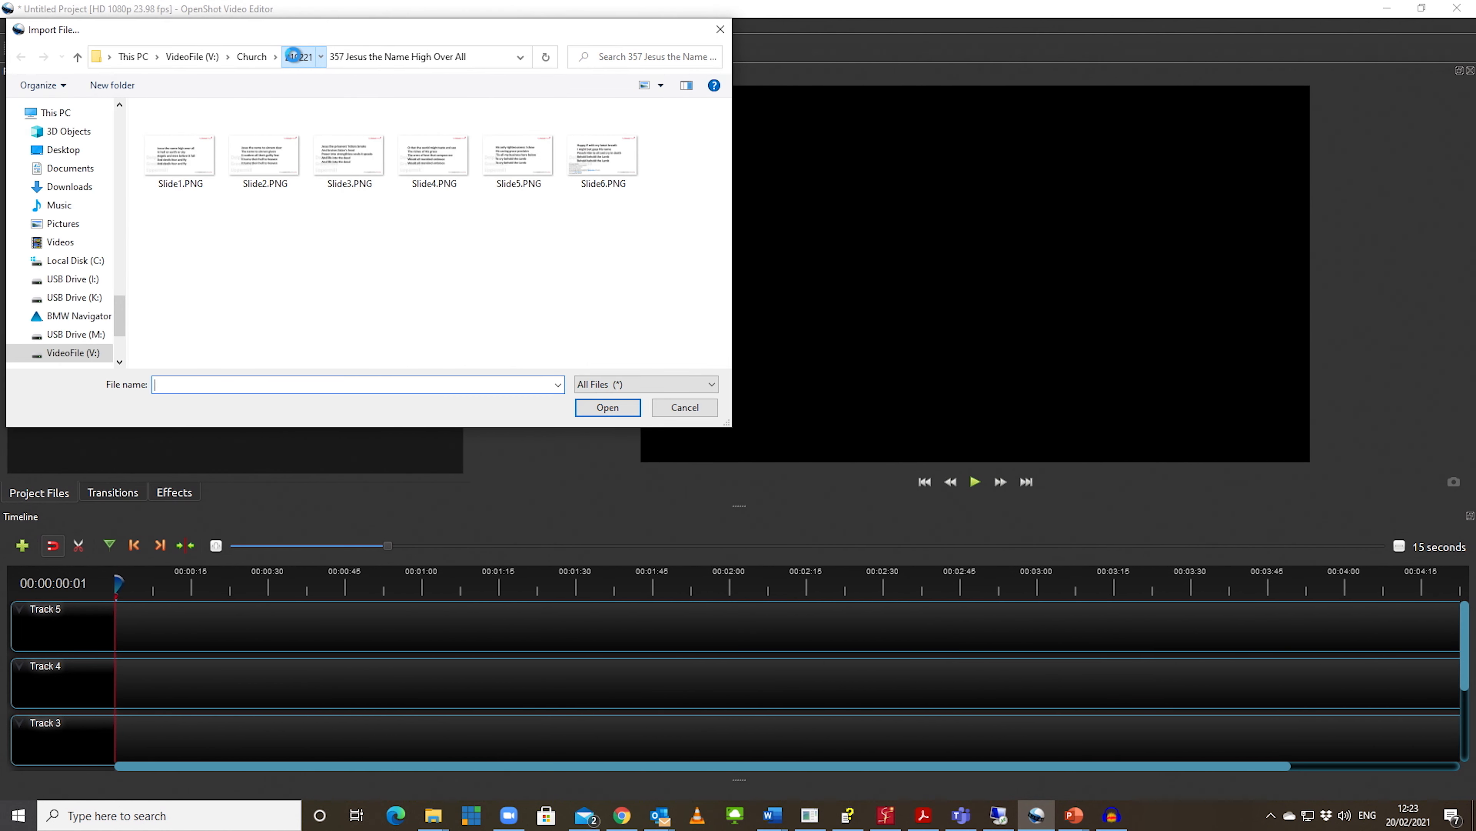
left_click(293, 56)
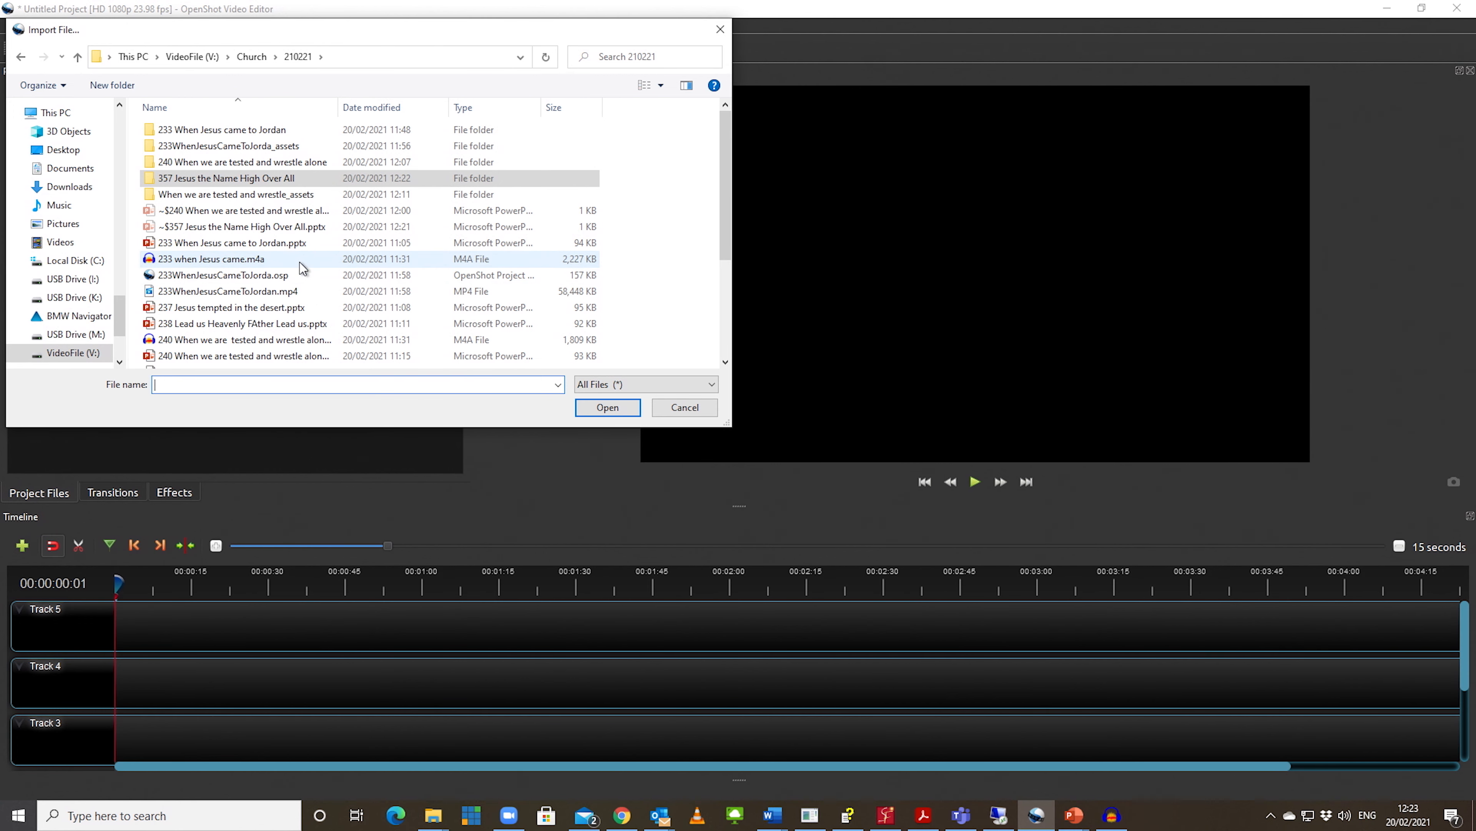
scroll(301, 267, "down", 3)
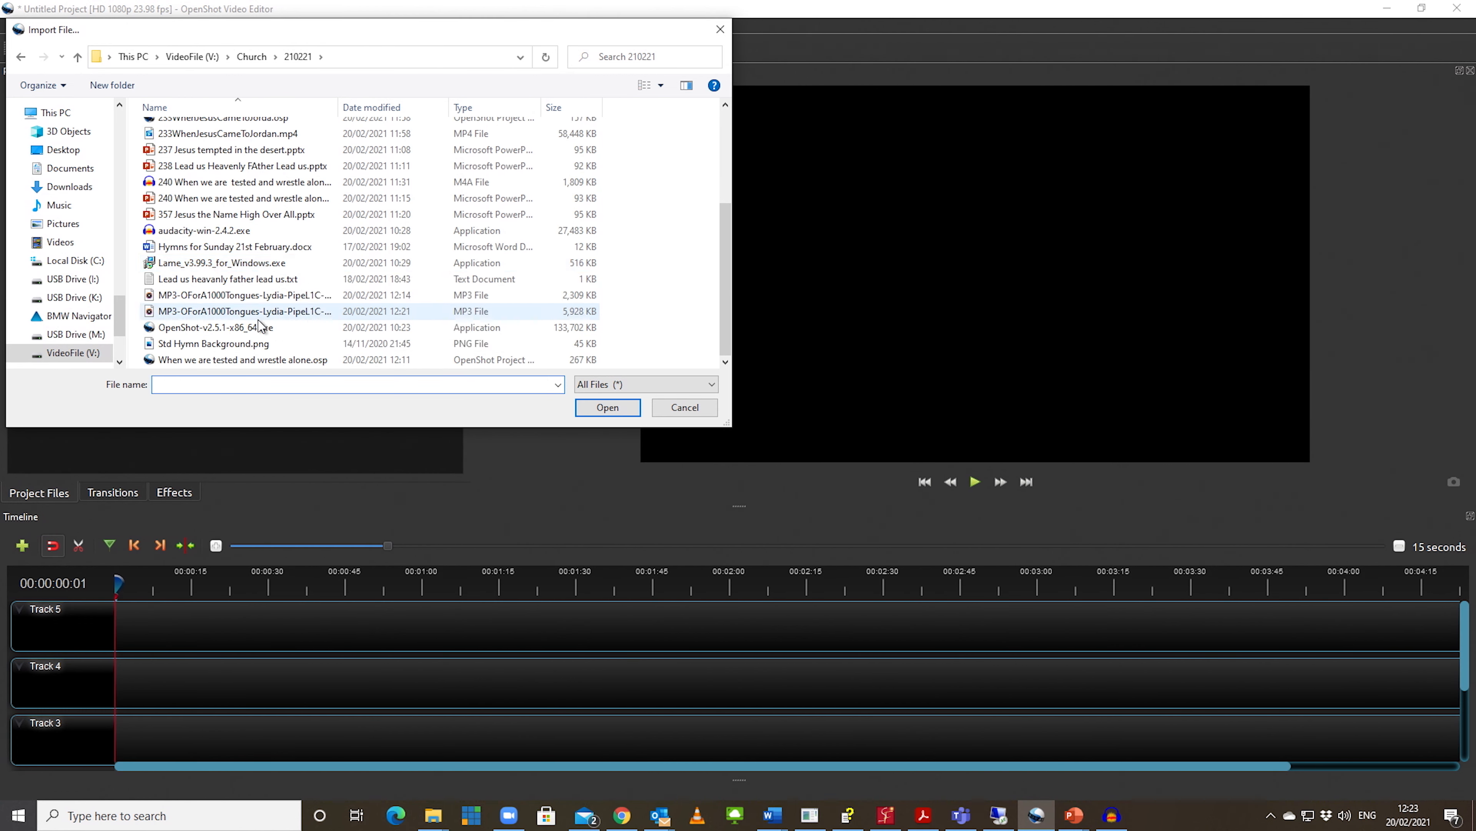
mouse_move(251, 311)
left_click(289, 310)
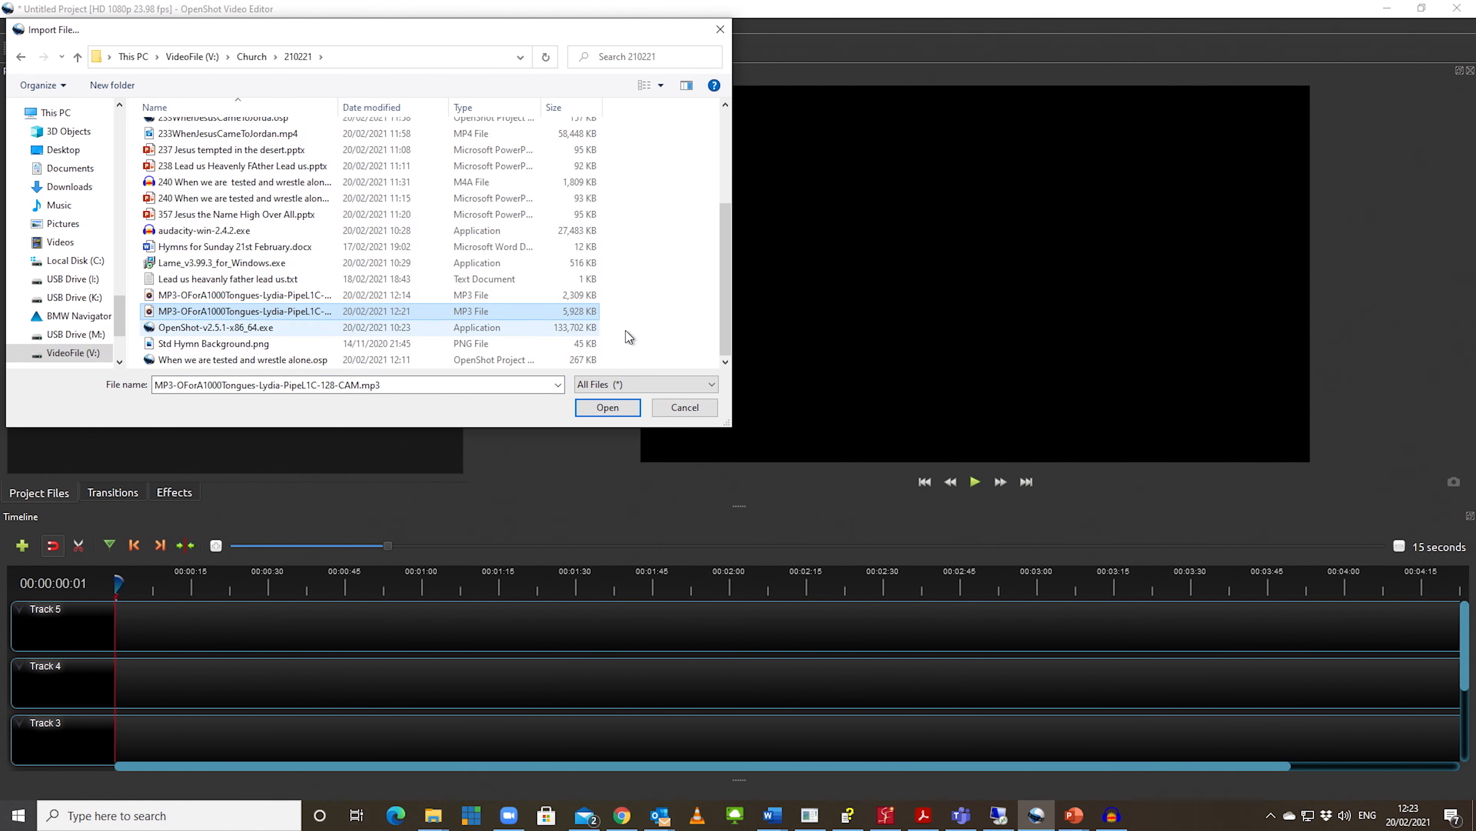
left_click(599, 408)
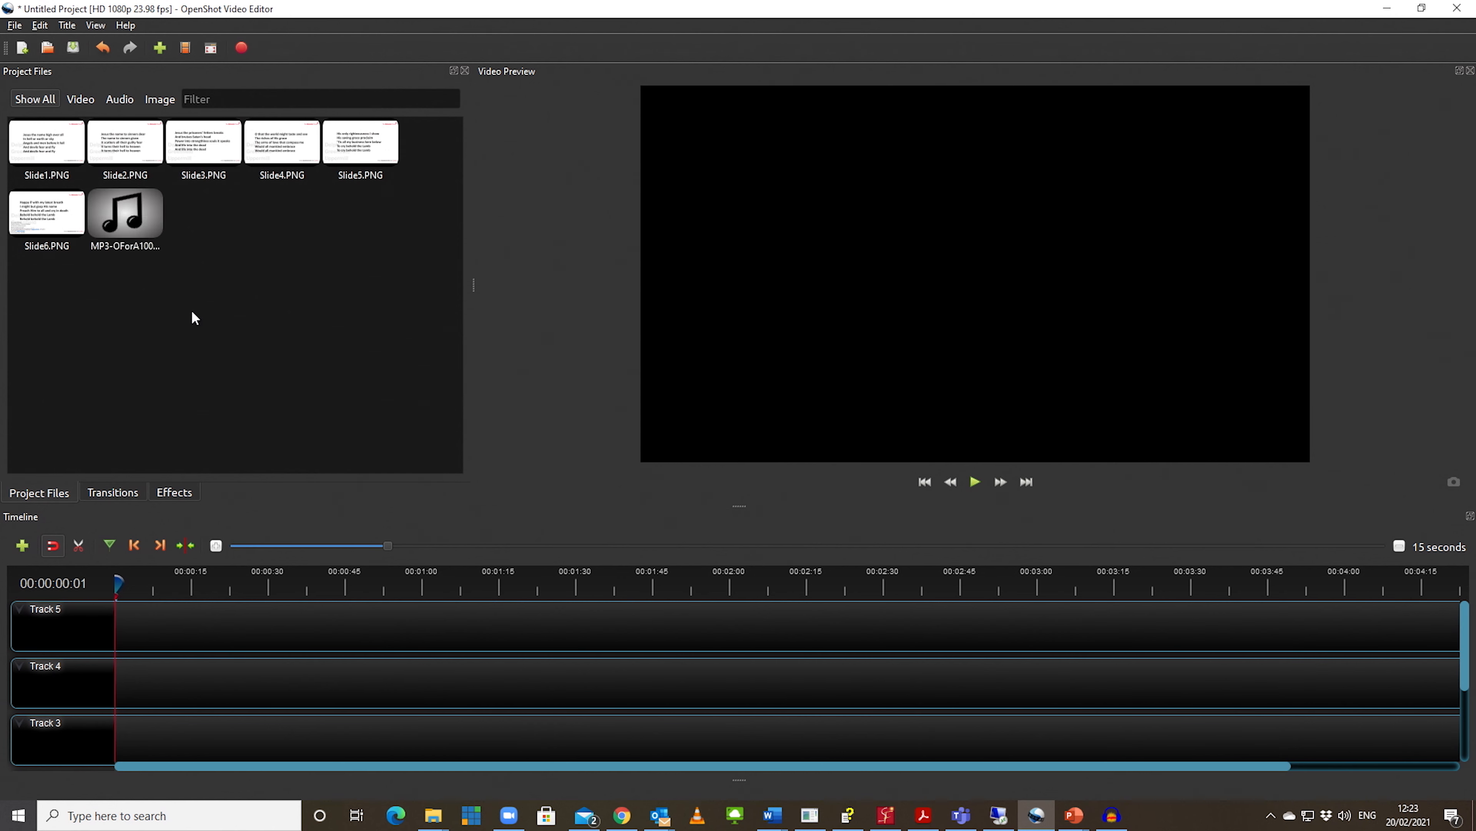
Step: Place the MP3 at the start of Track 3 and display the clip as a waveform
left_click_drag(135, 193, 115, 750)
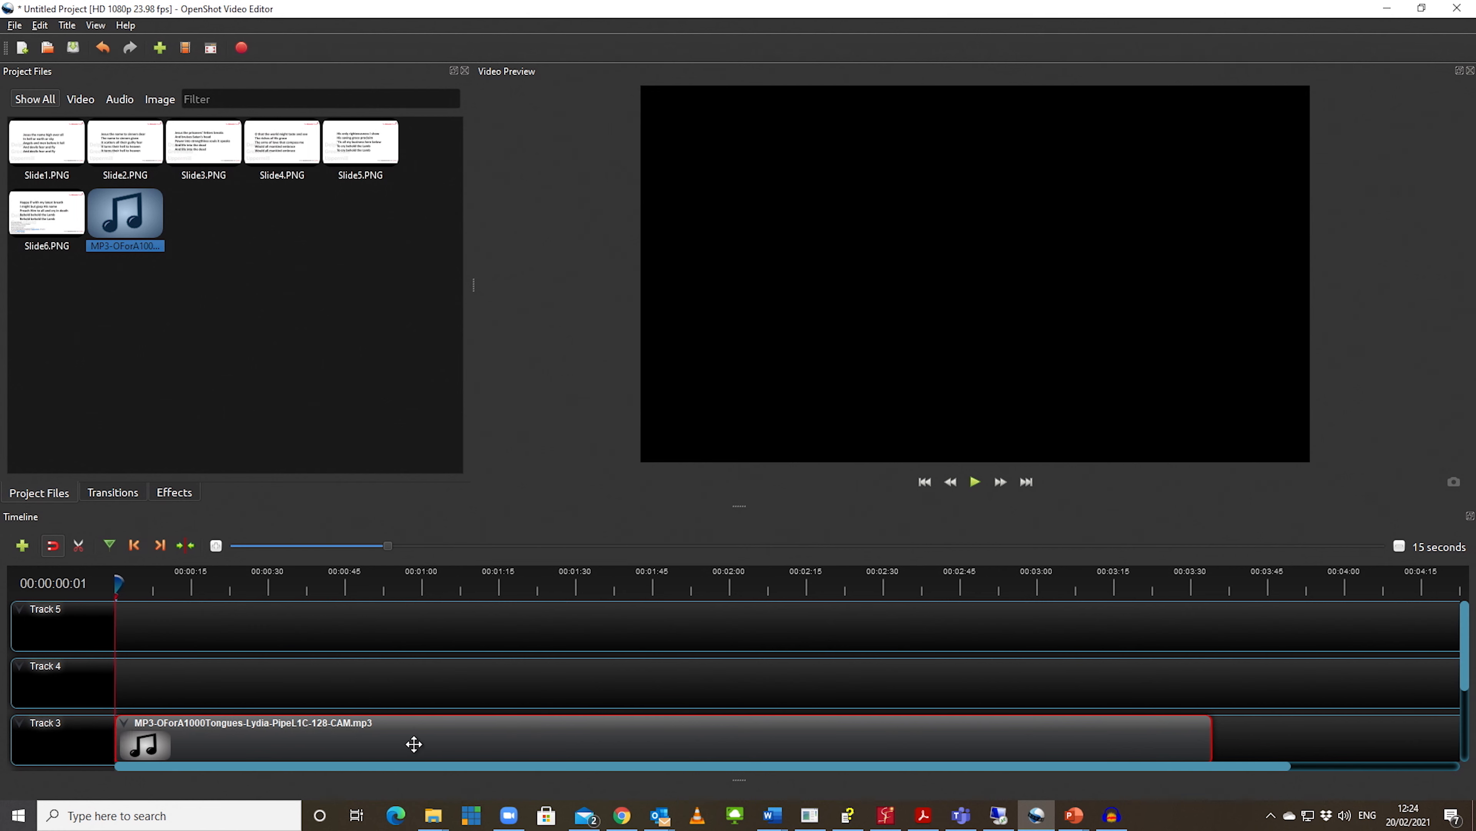
right_click(414, 744)
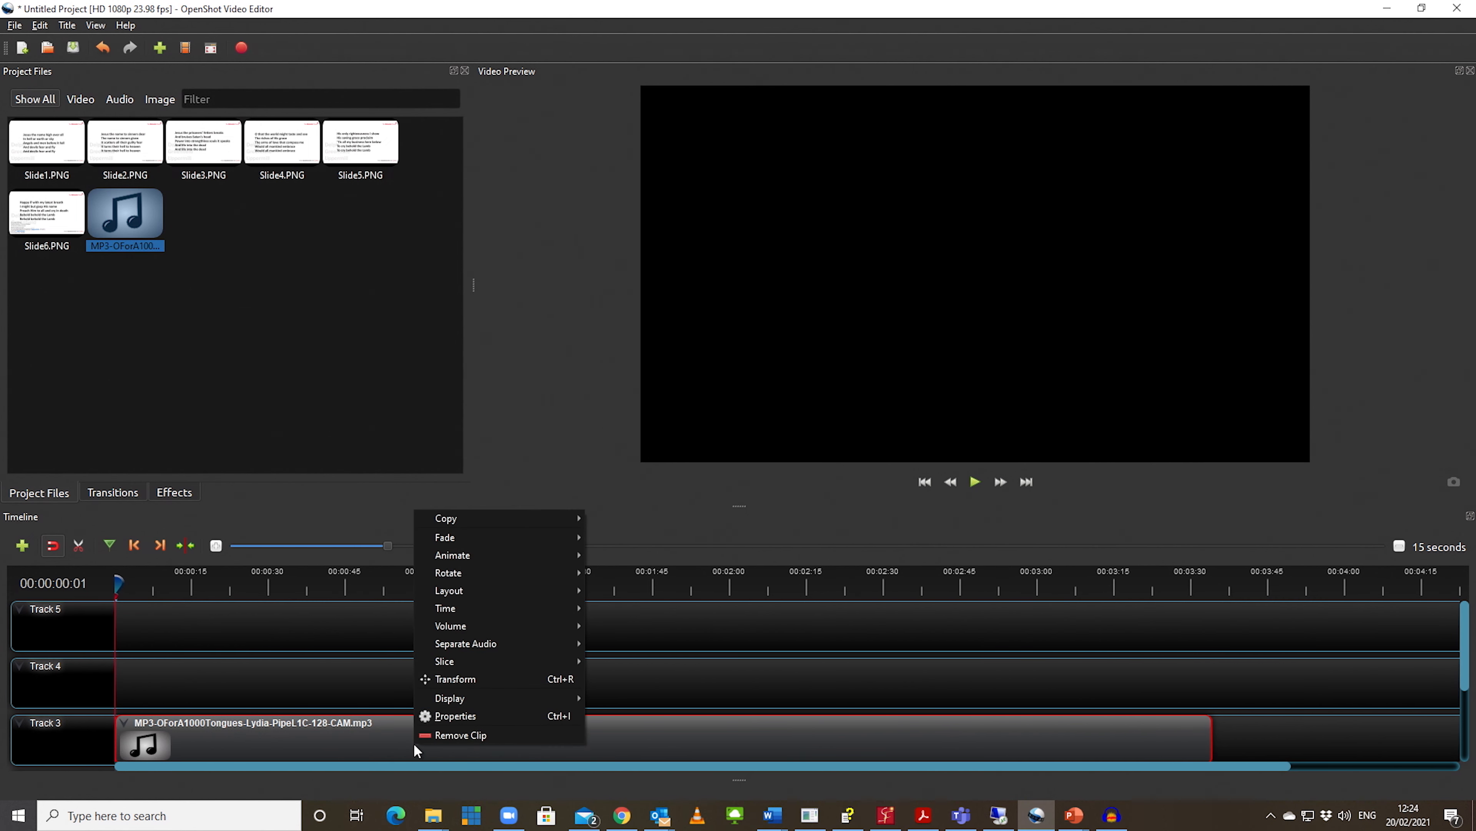
mouse_move(452, 702)
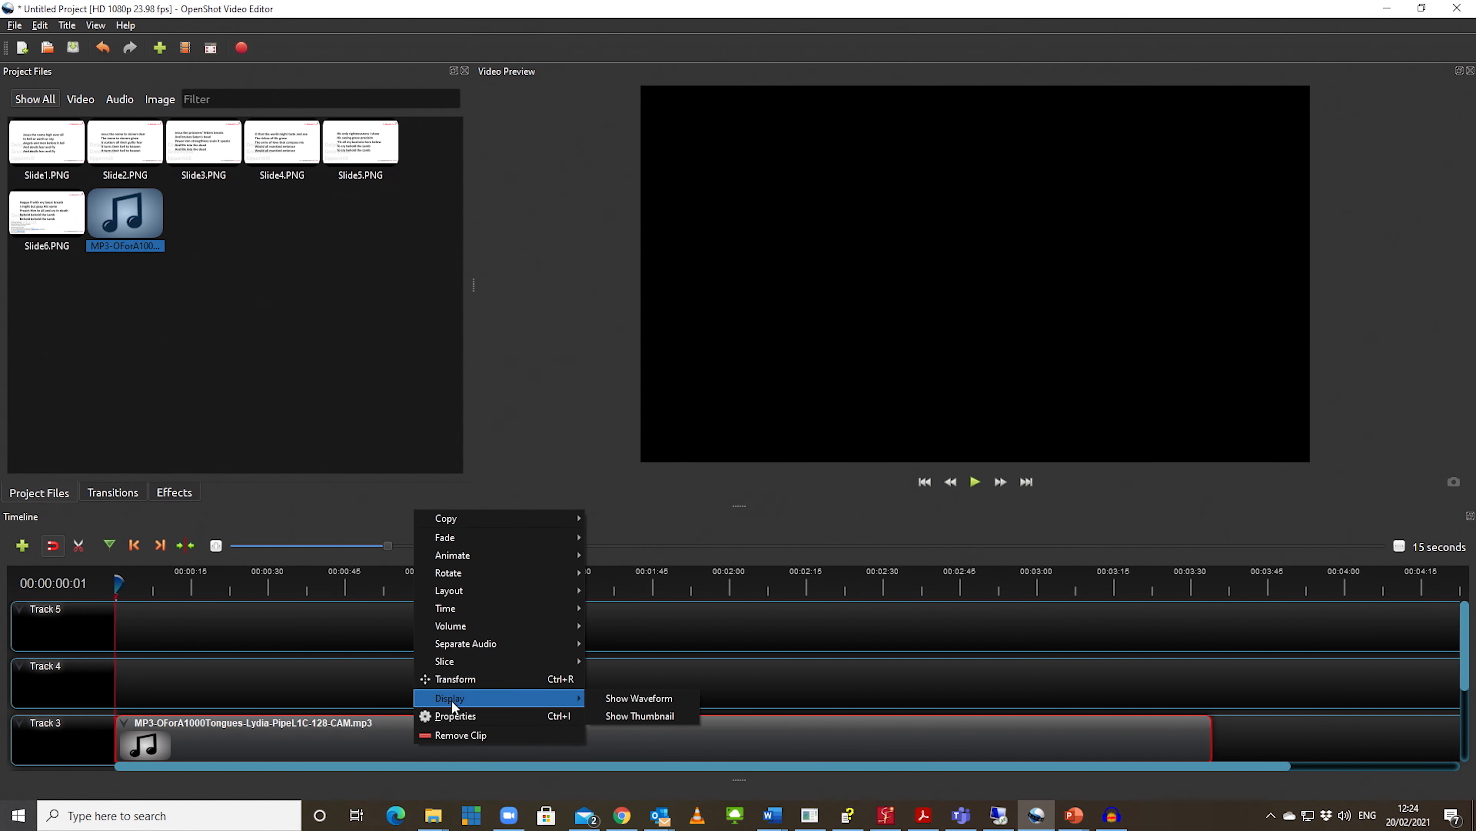
left_click(596, 696)
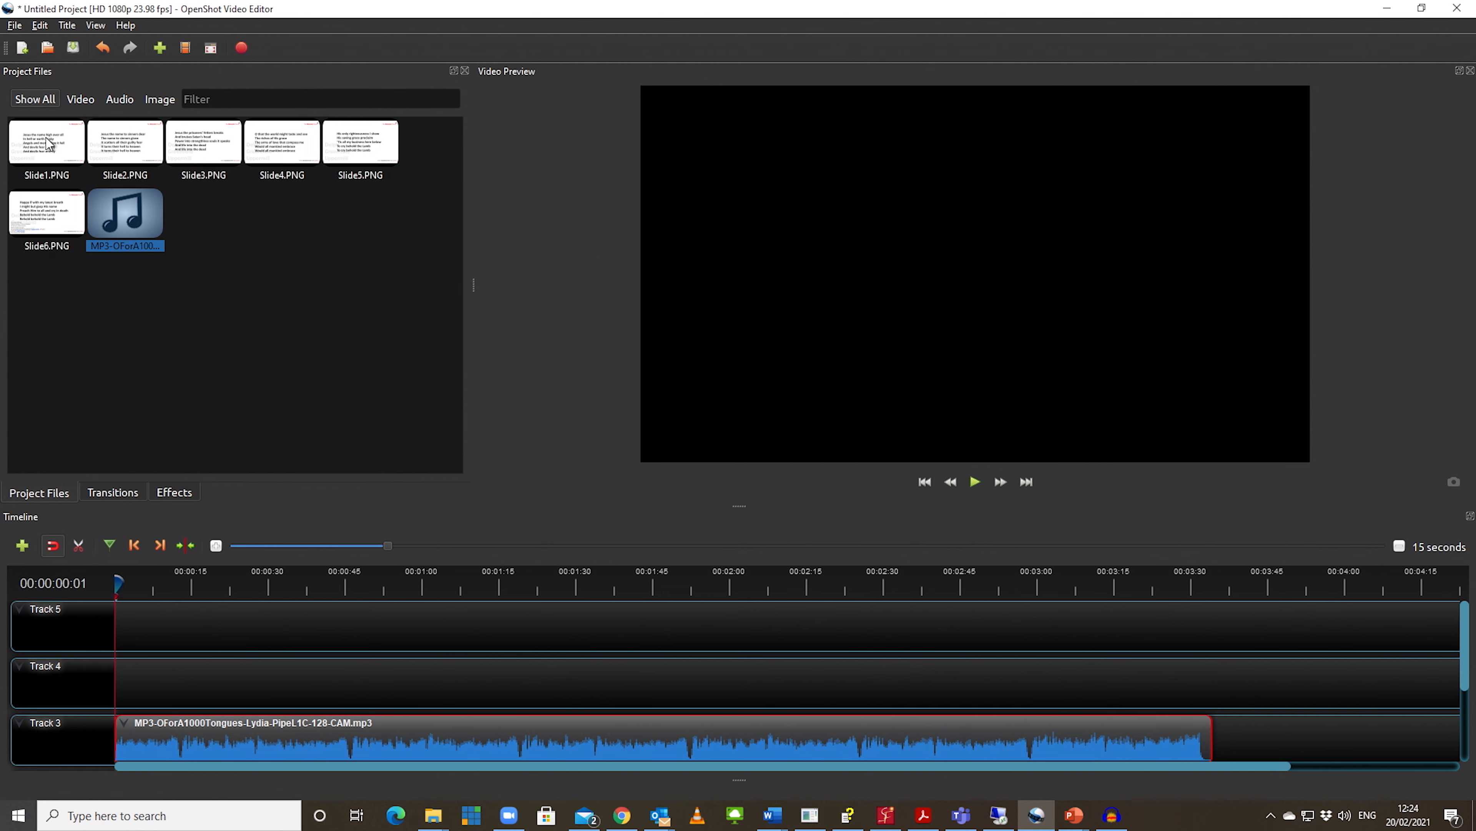
Step: Place Slide1.PNG at the start of Track 4 and adjust its end to about 46 seconds, at the verse break in the waveform
left_click_drag(48, 143, 352, 691)
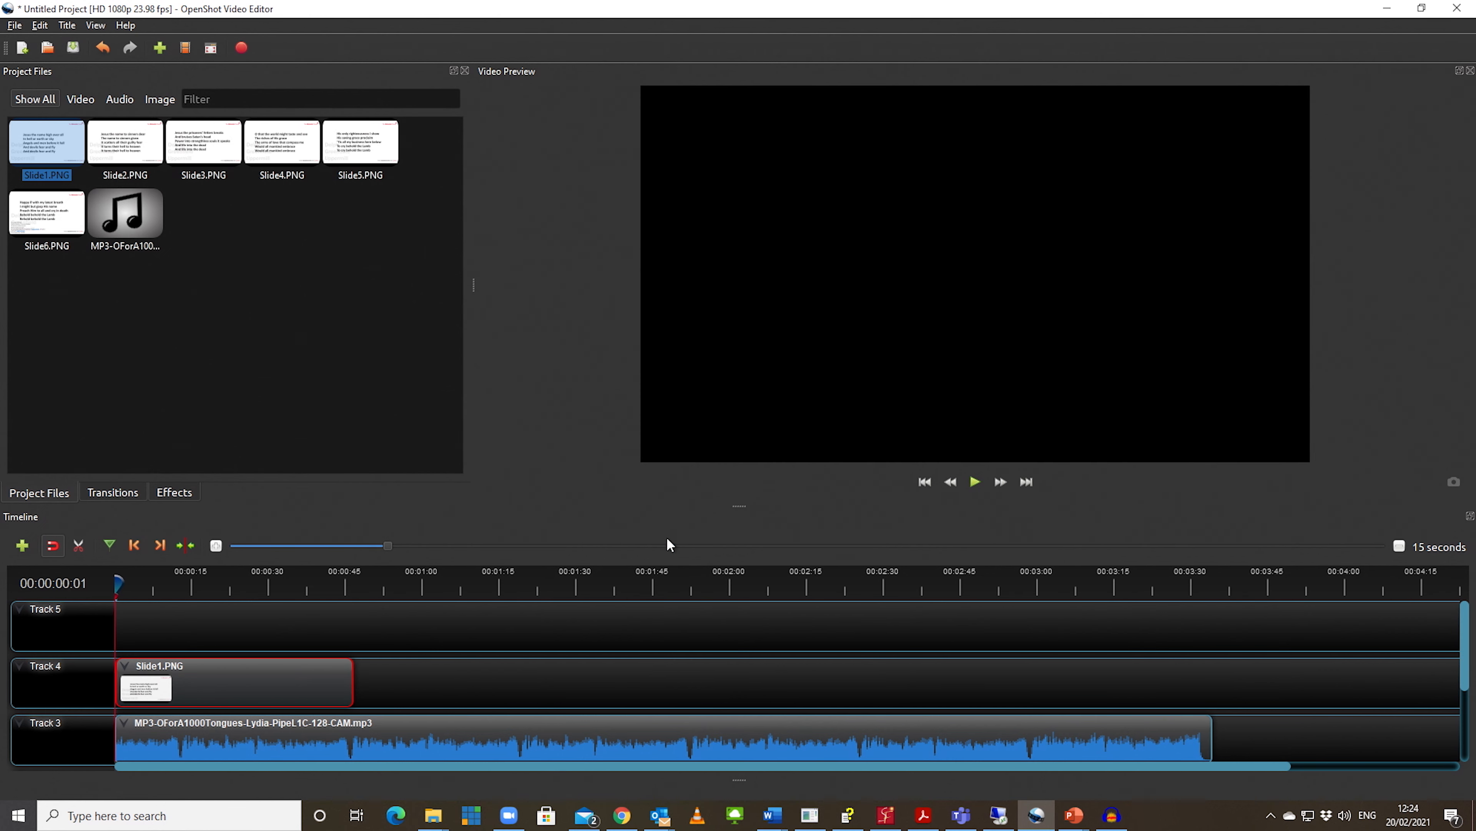
left_click(215, 546)
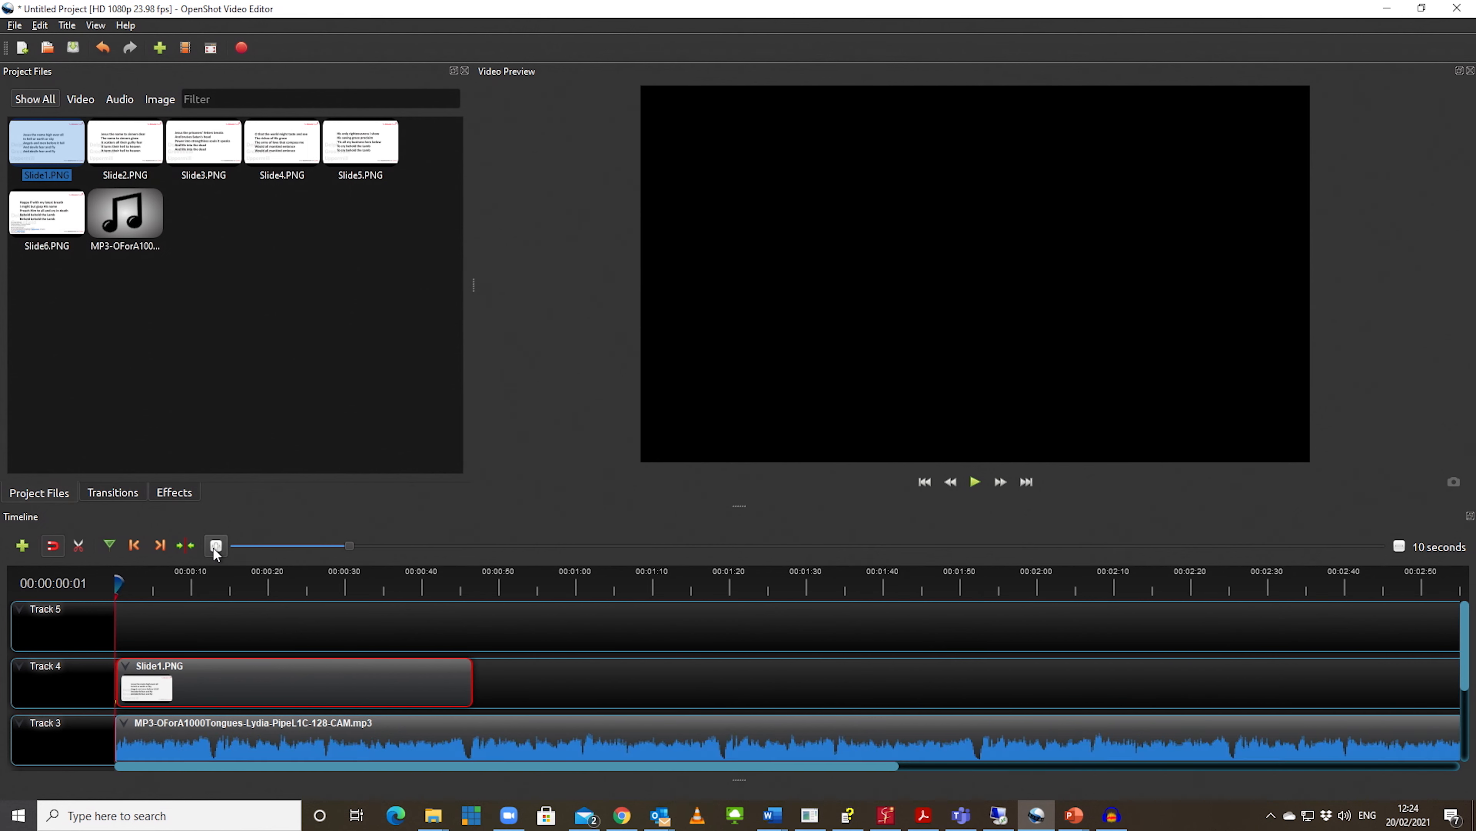
left_click(215, 546)
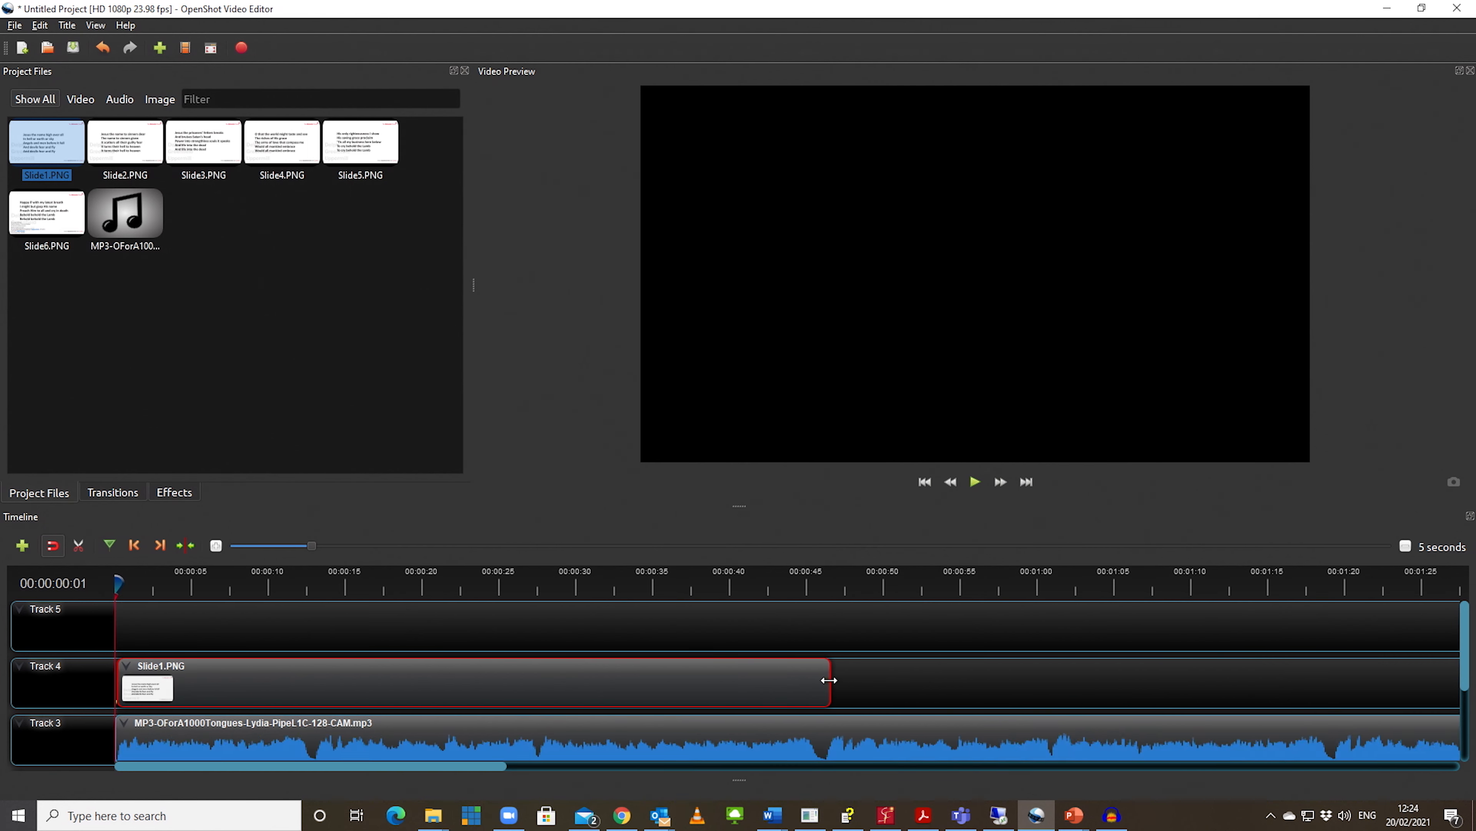
left_click_drag(830, 680, 816, 686)
Step: Place Slide2.PNG directly after Slide1.PNG on Track 4 and extend it to about 1:19, at the next verse break
left_click_drag(122, 152, 826, 683)
left_click_drag(973, 684, 1331, 672)
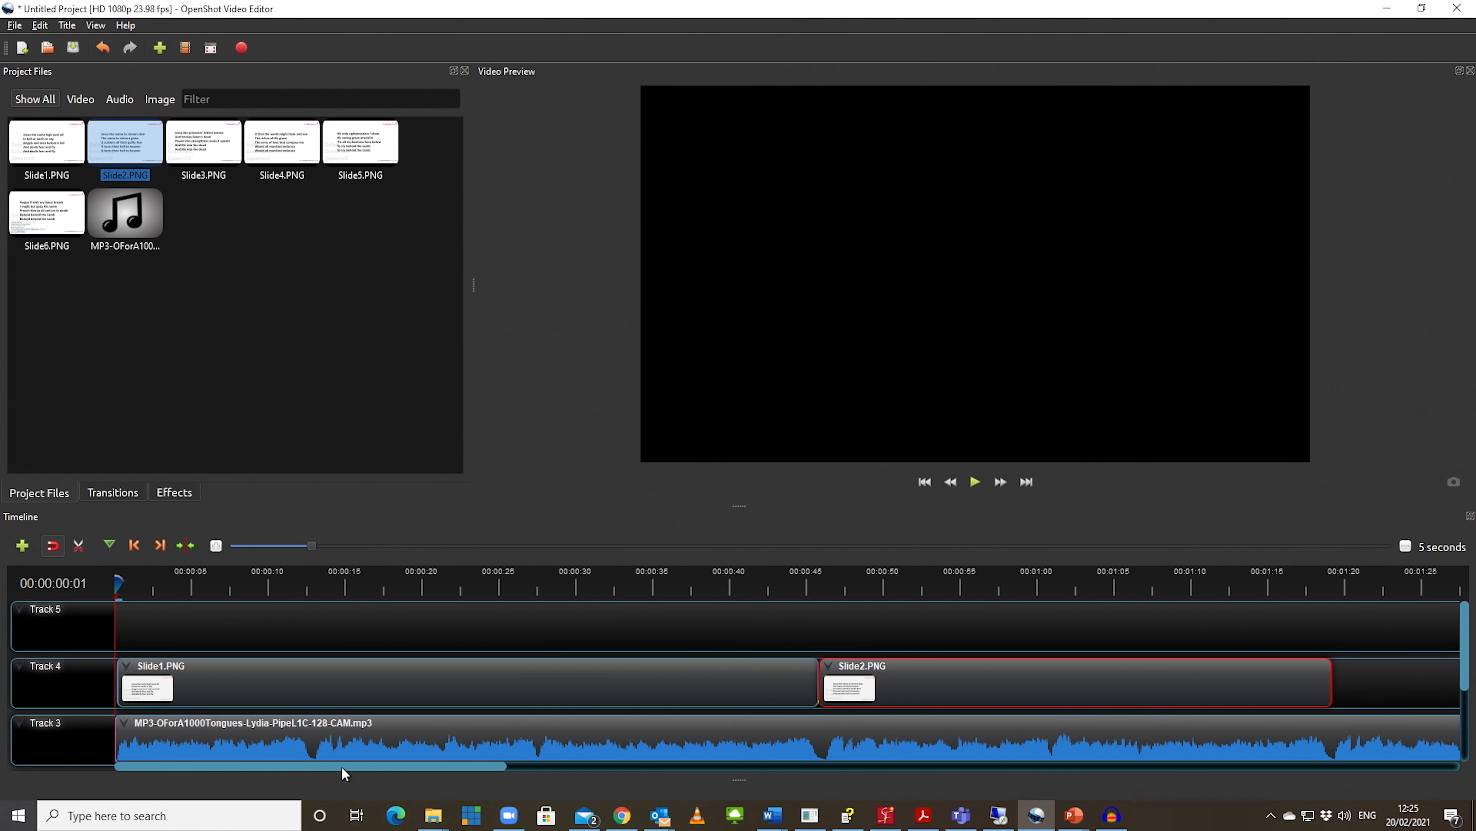
Step: Trim the end of Slide2.PNG slightly at the verse break, and place Slide3.PNG directly after it on Track 4, extended to about 1:52
left_click_drag(342, 768, 598, 776)
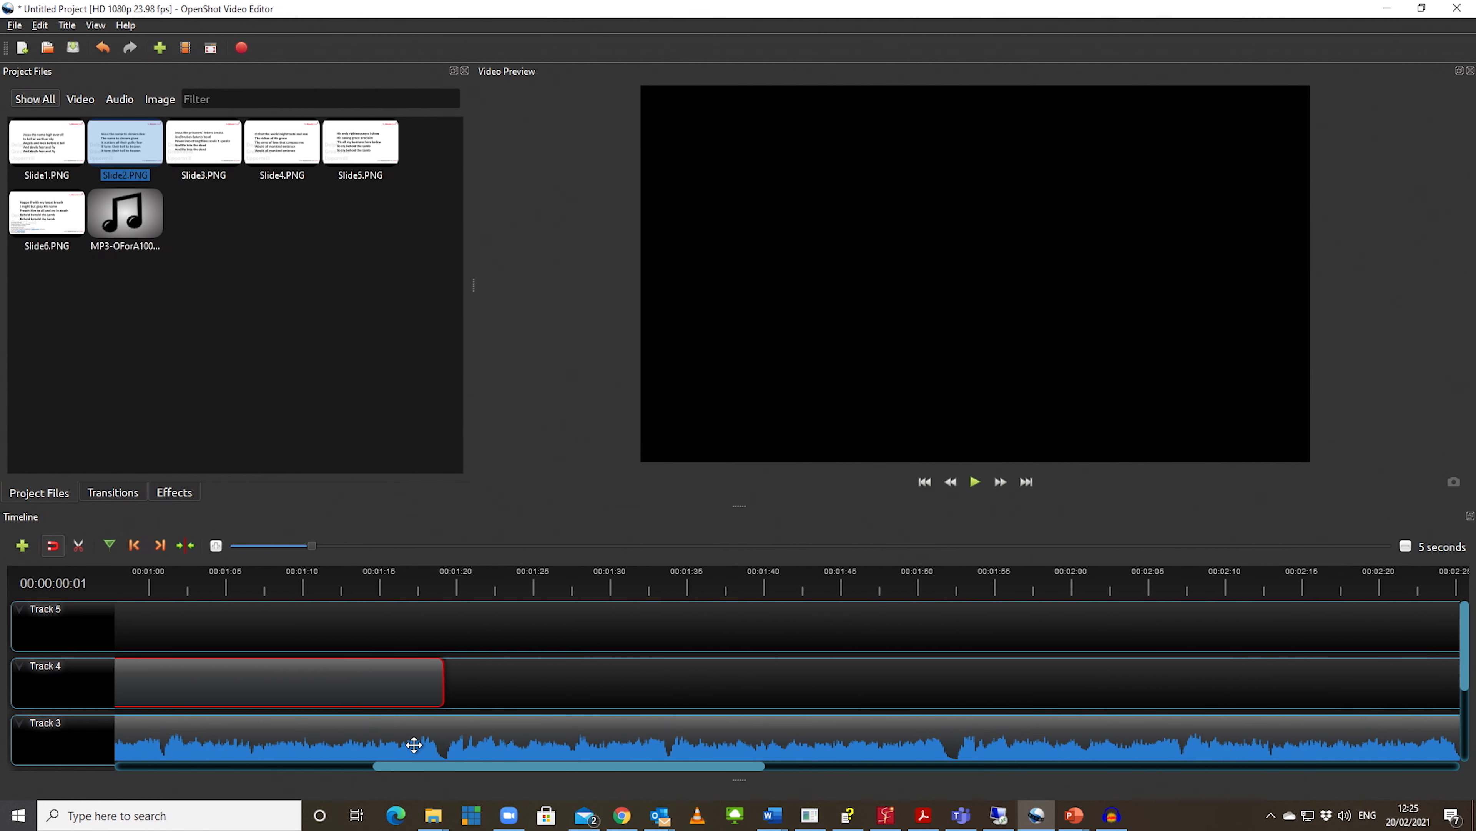
left_click_drag(443, 684, 440, 684)
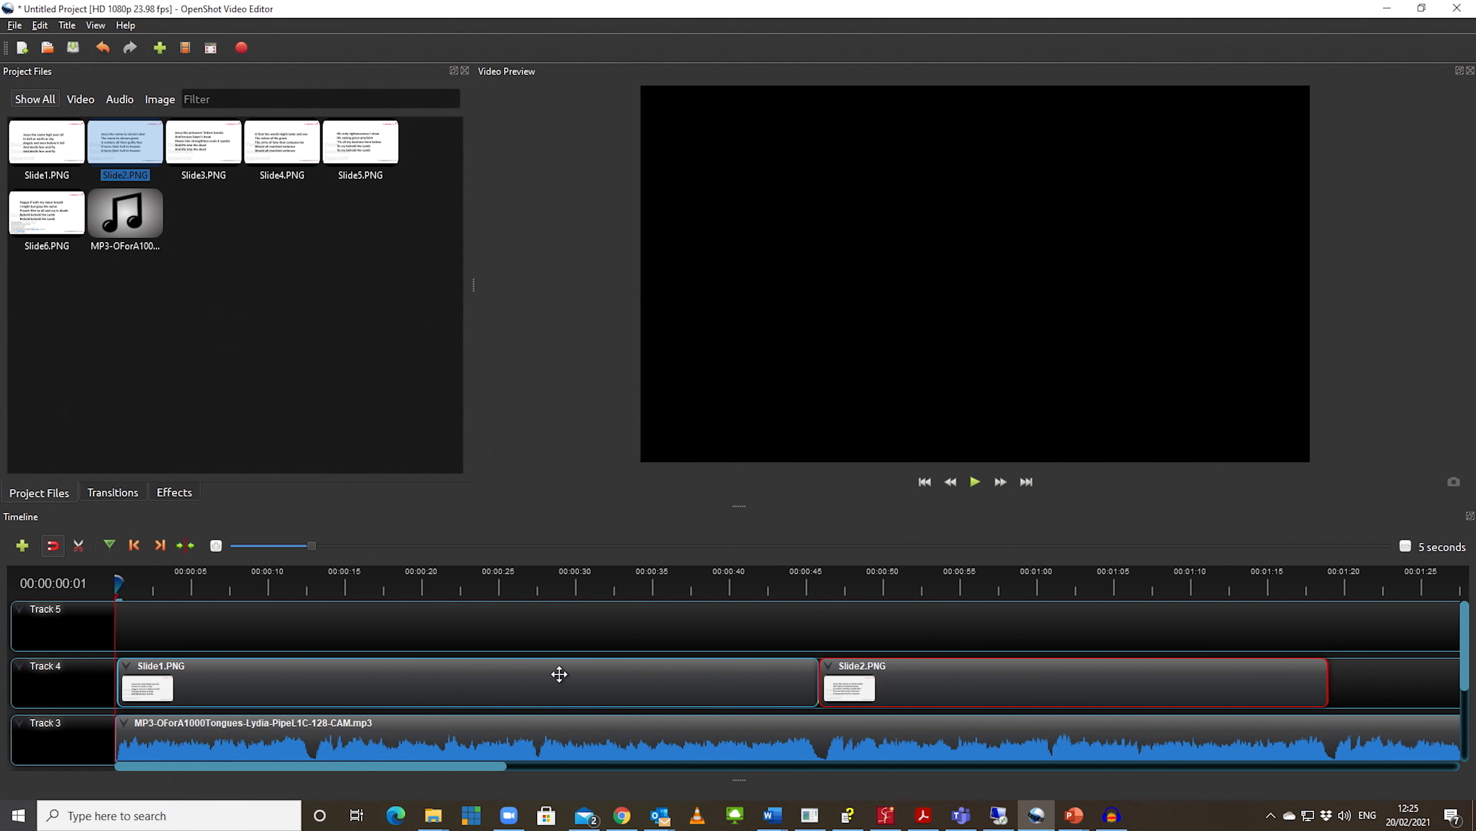
left_click_drag(193, 156, 1333, 680)
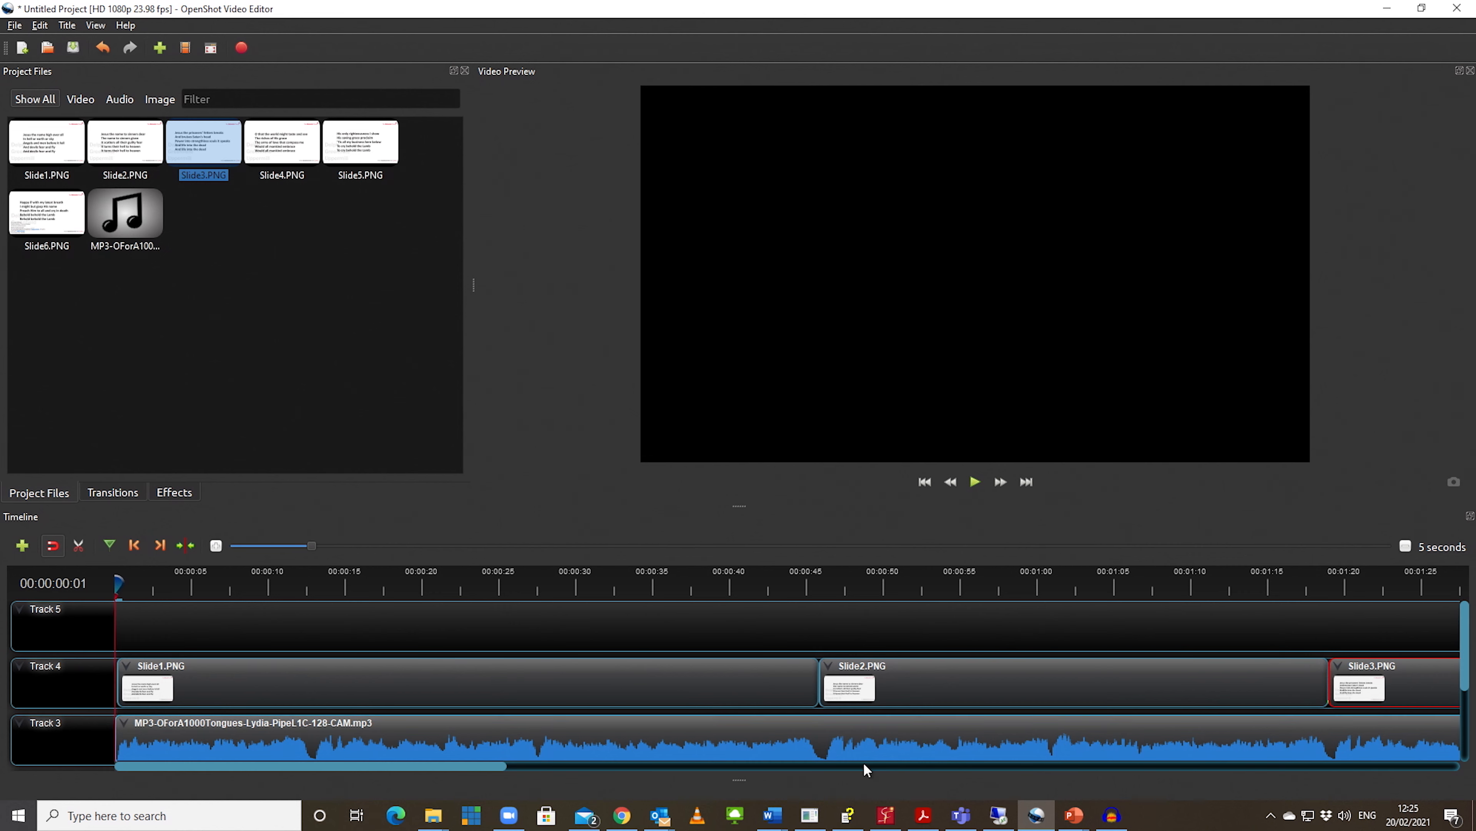
left_click_drag(488, 773, 744, 771)
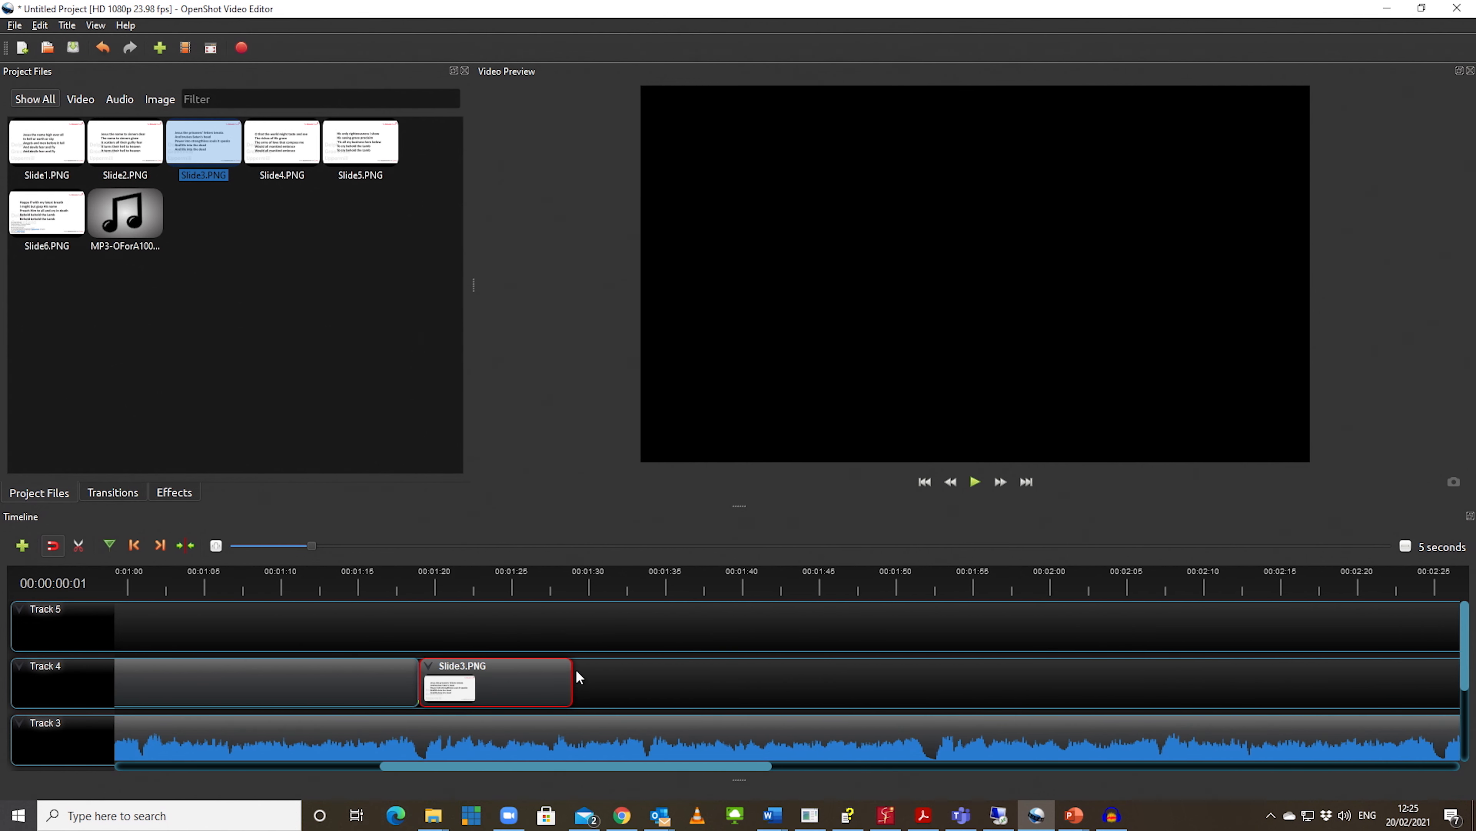
left_click_drag(572, 683, 928, 694)
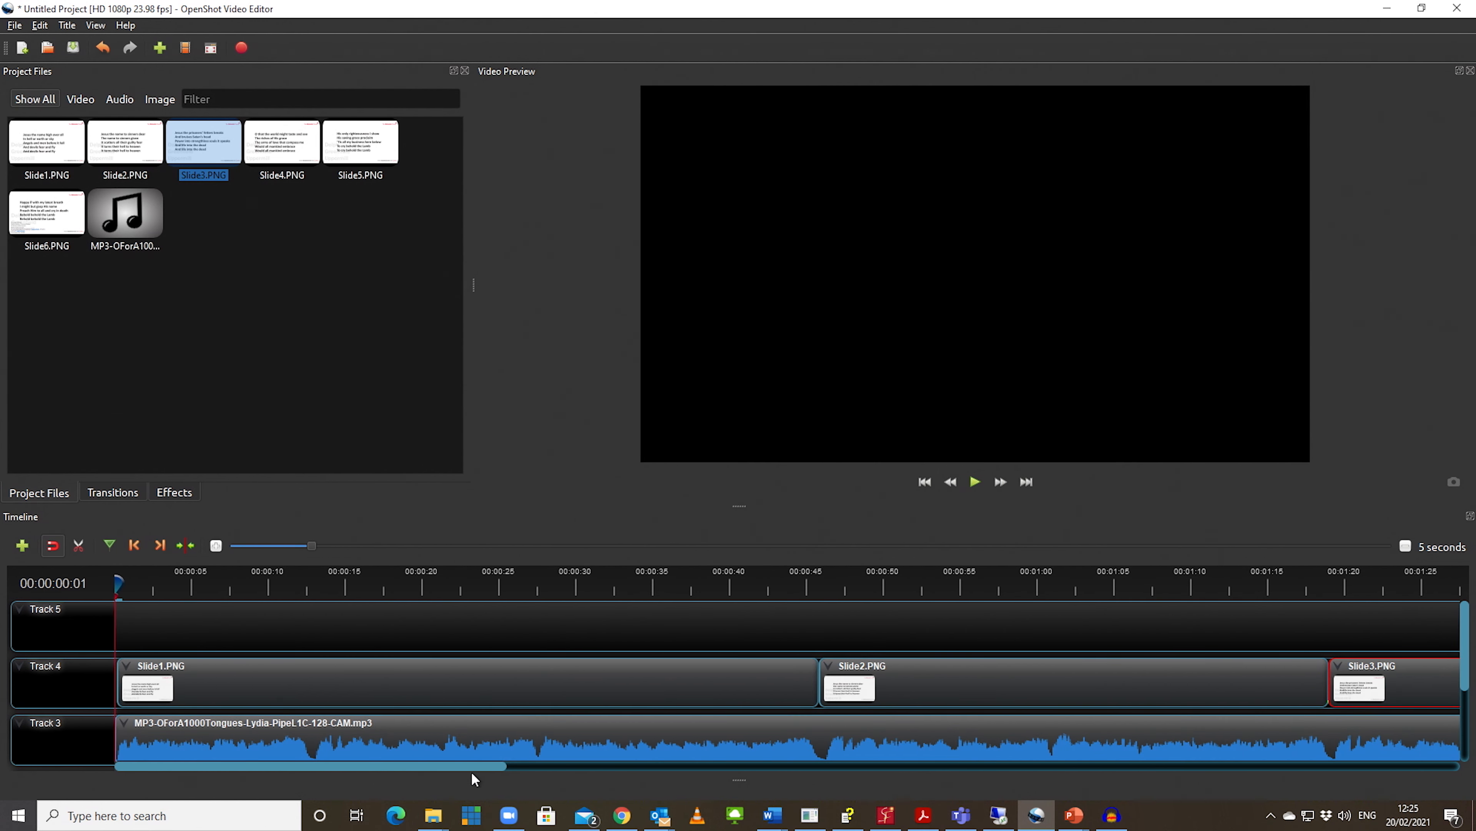
Step: Place Slide4.PNG directly after Slide3.PNG on Track 4 and extend it to about 2:25, at the next verse break
left_click_drag(469, 762, 820, 815)
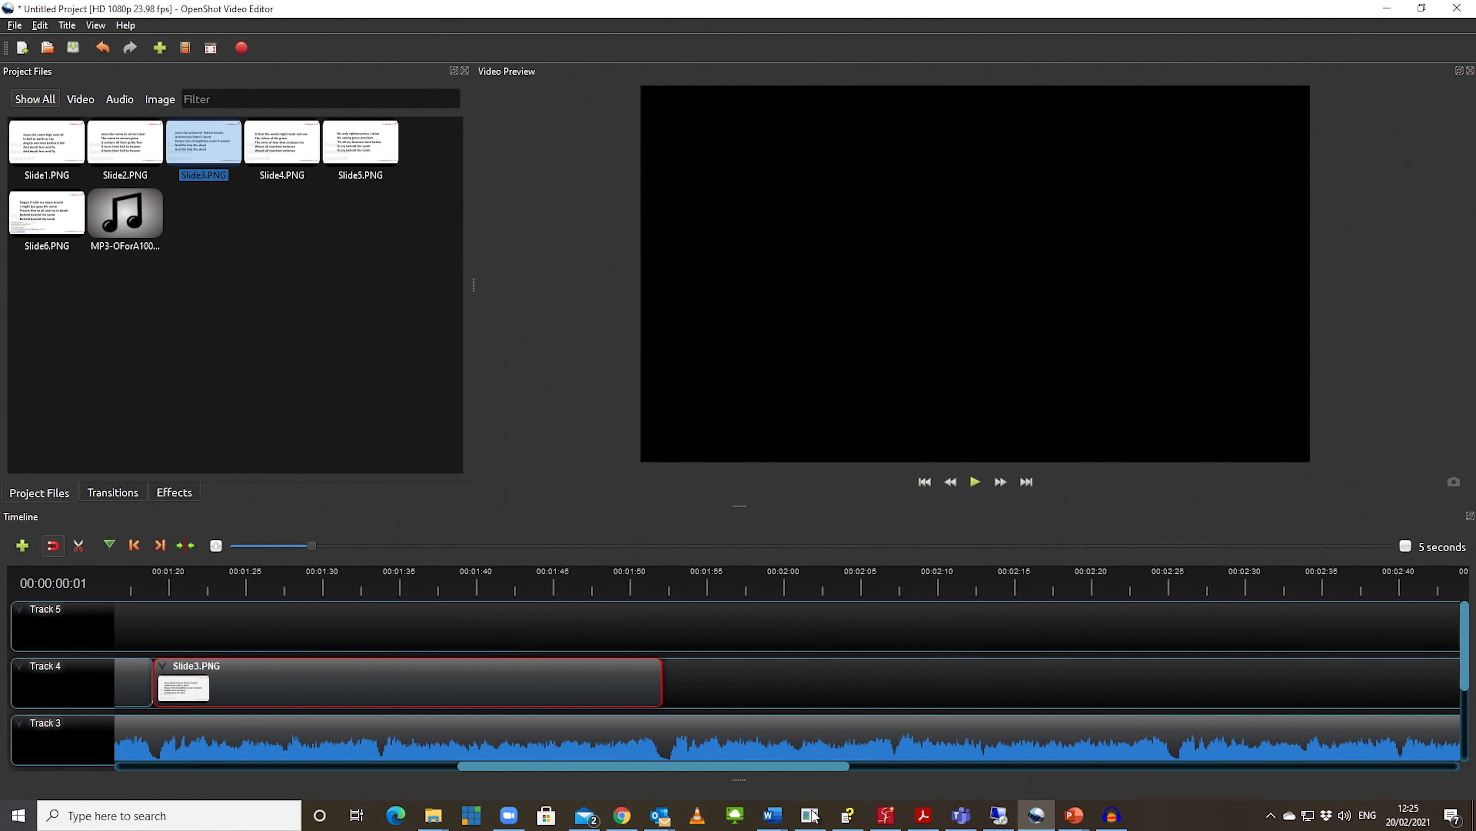
left_click_drag(279, 150, 691, 675)
left_click_drag(672, 675, 671, 675)
left_click_drag(814, 680, 1174, 681)
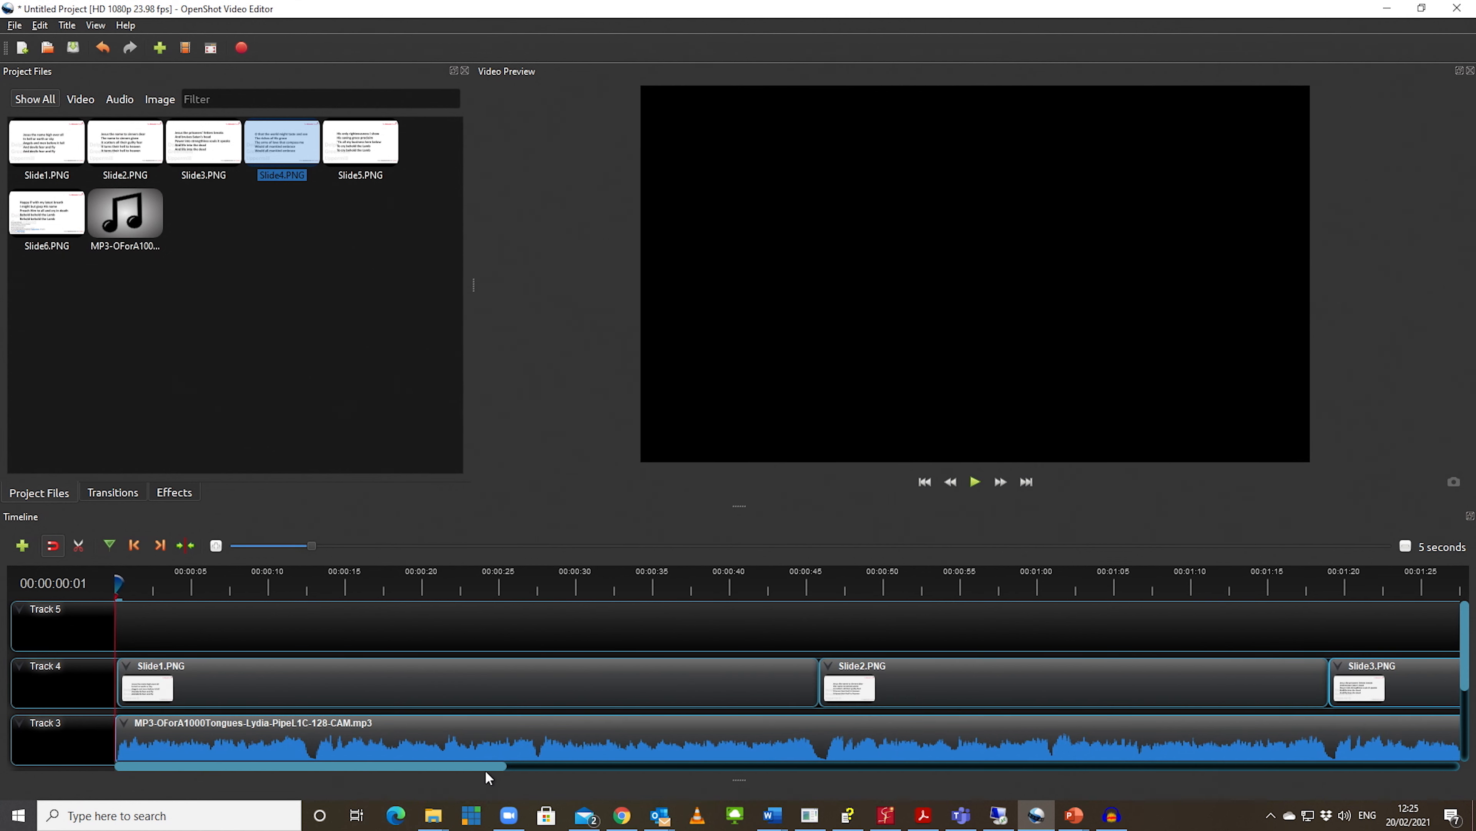
Step: Place Slide5.PNG directly after Slide4.PNG on Track 4 and extend it to about 2:58, at the next verse break
left_click_drag(427, 770, 996, 767)
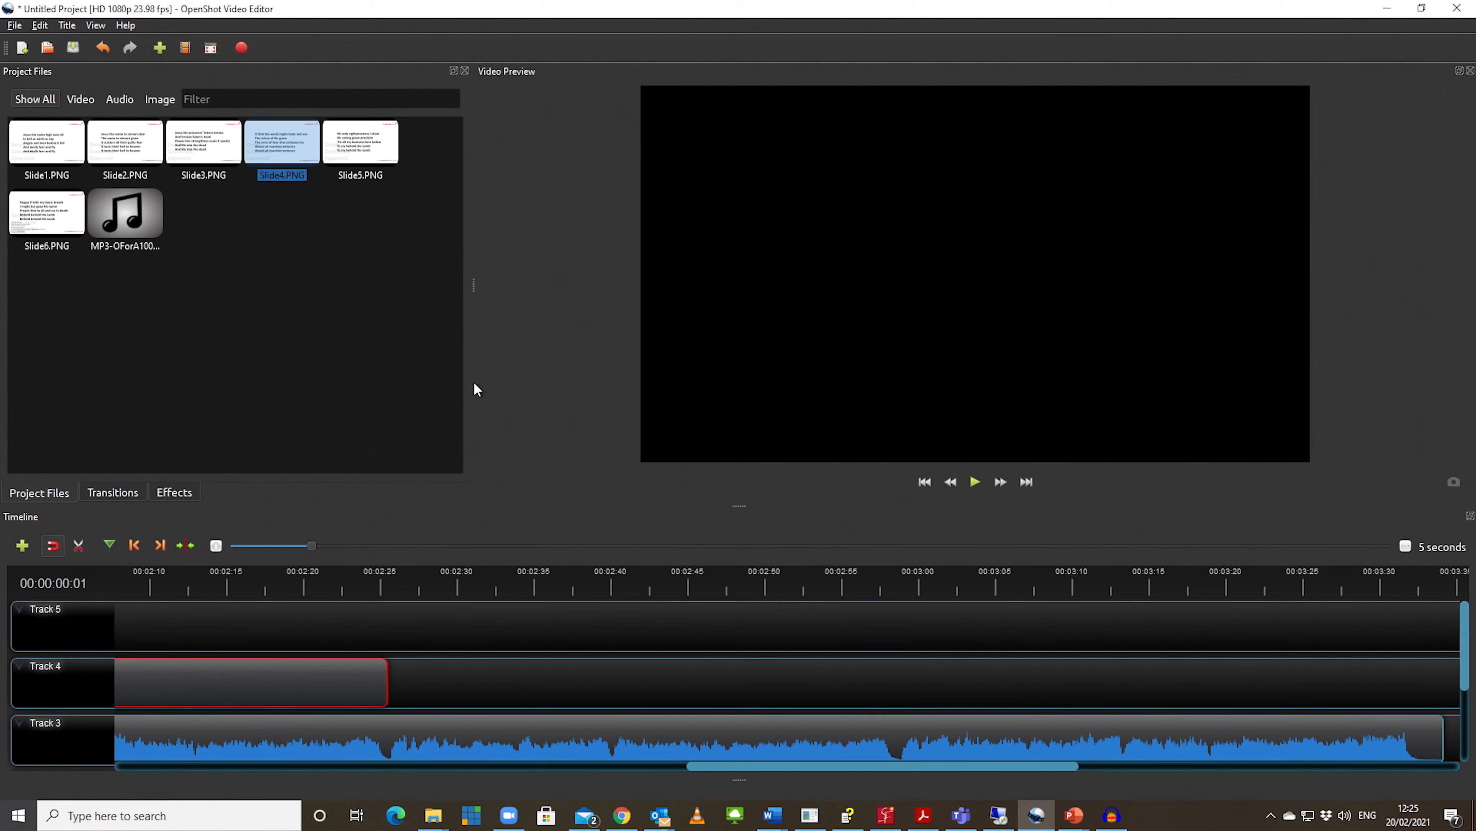
left_click_drag(356, 140, 387, 688)
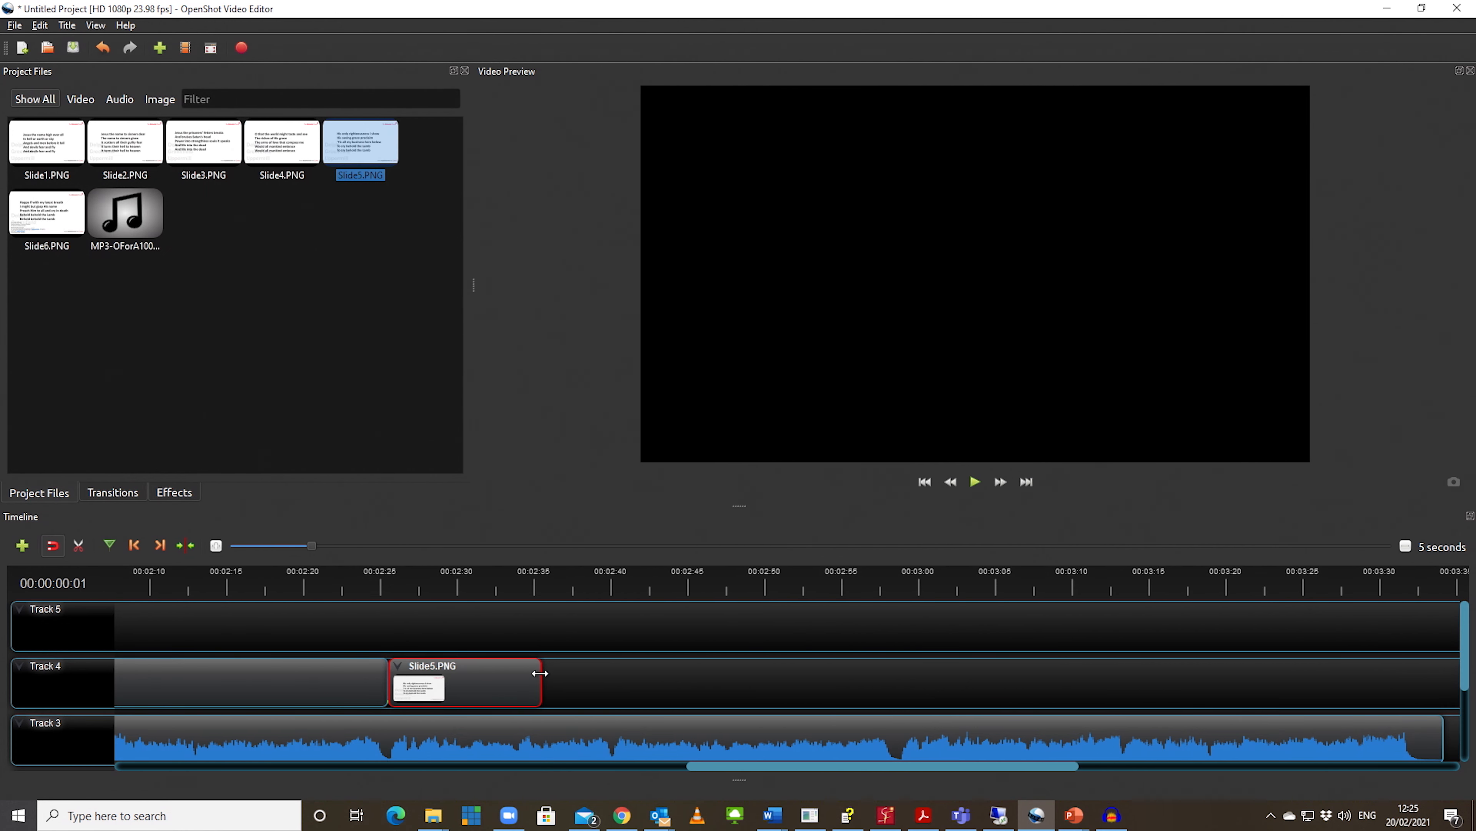
left_click_drag(539, 687, 895, 692)
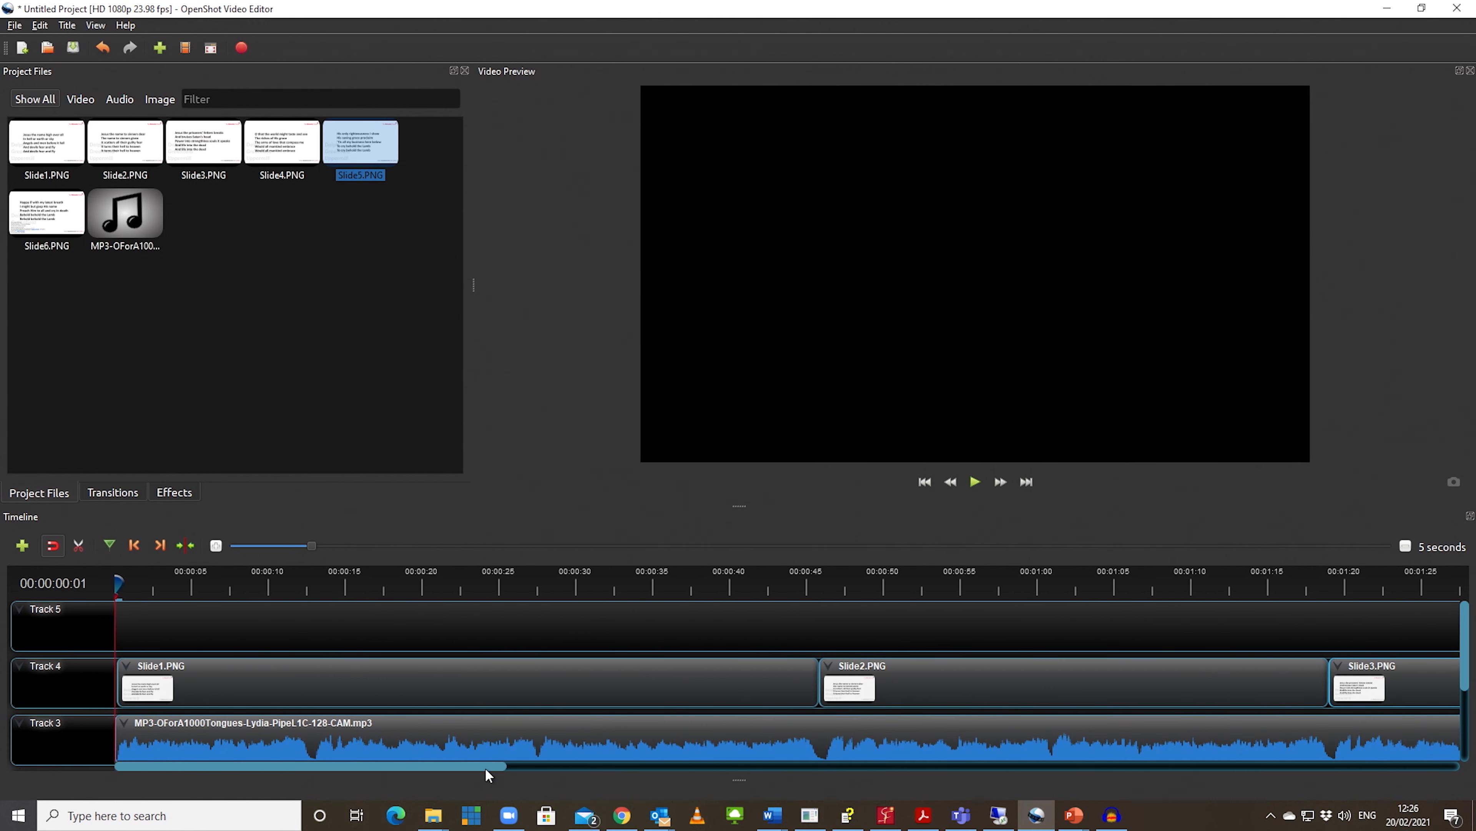
Step: Place Slide6.PNG directly after Slide5.PNG on Track 4 and extend it to the end of the audio, at about 3:34
left_click_drag(481, 766, 1150, 769)
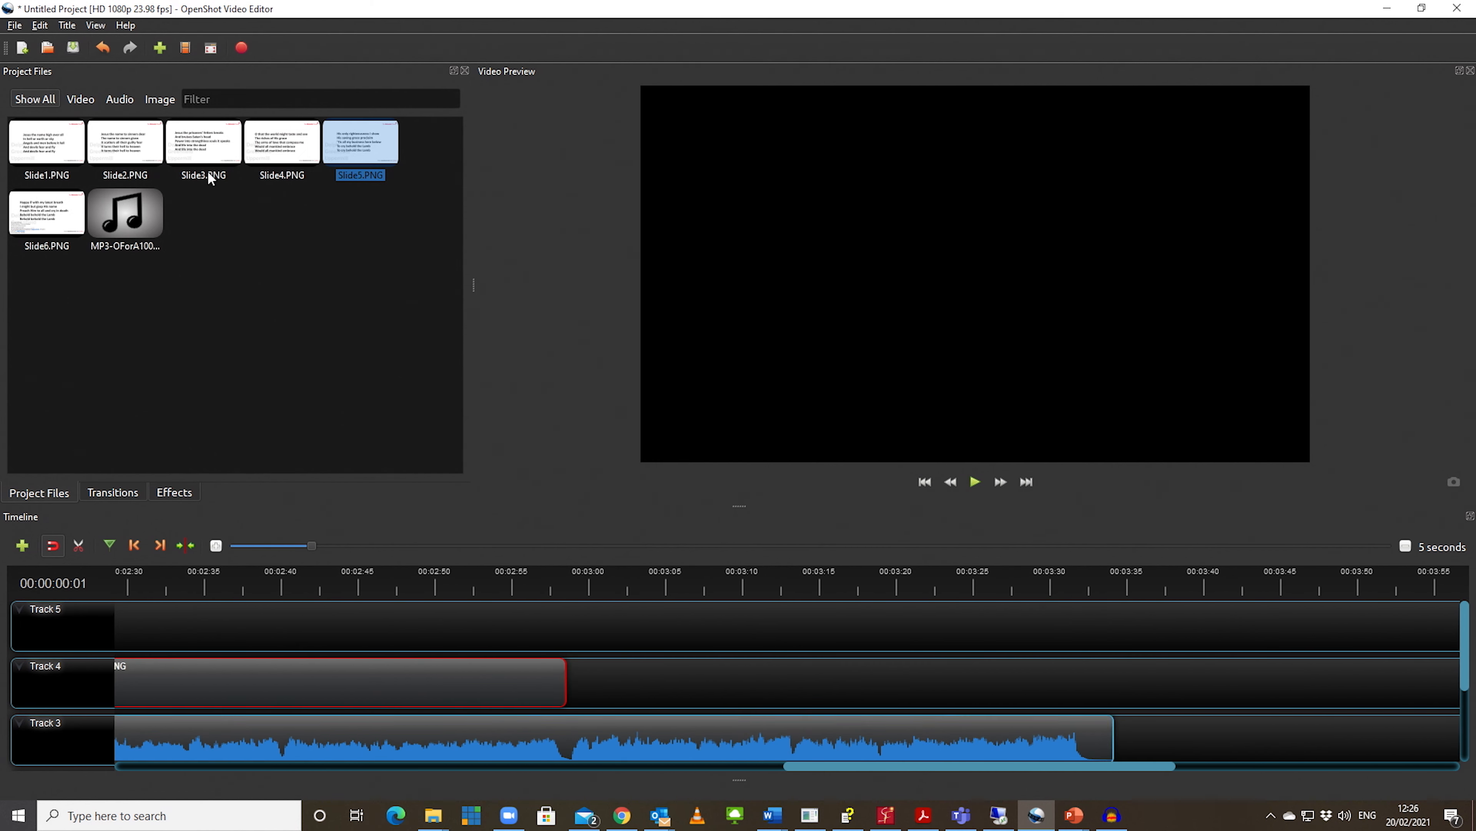
left_click_drag(42, 213, 558, 659)
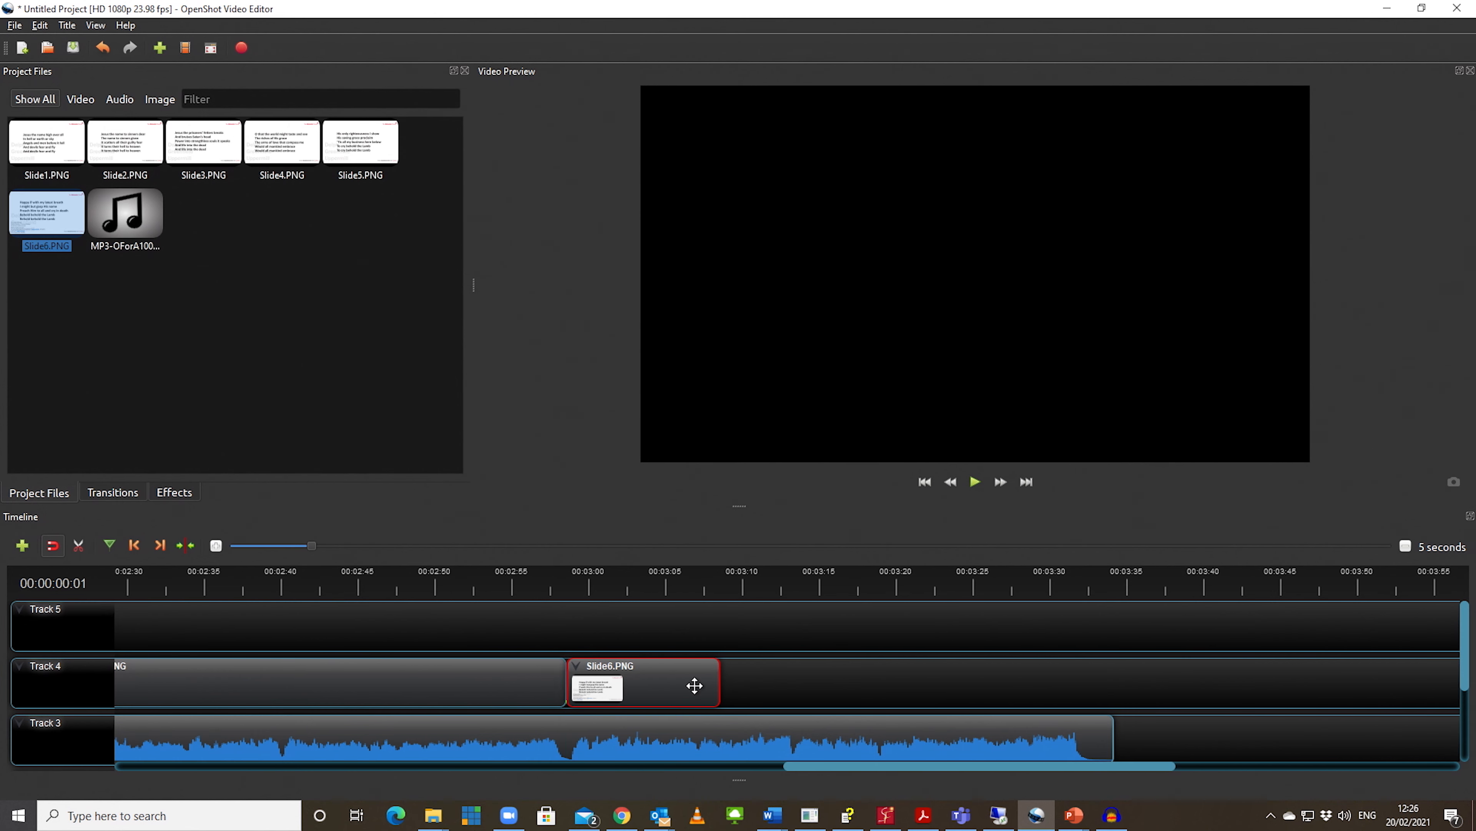
left_click_drag(719, 681, 1117, 665)
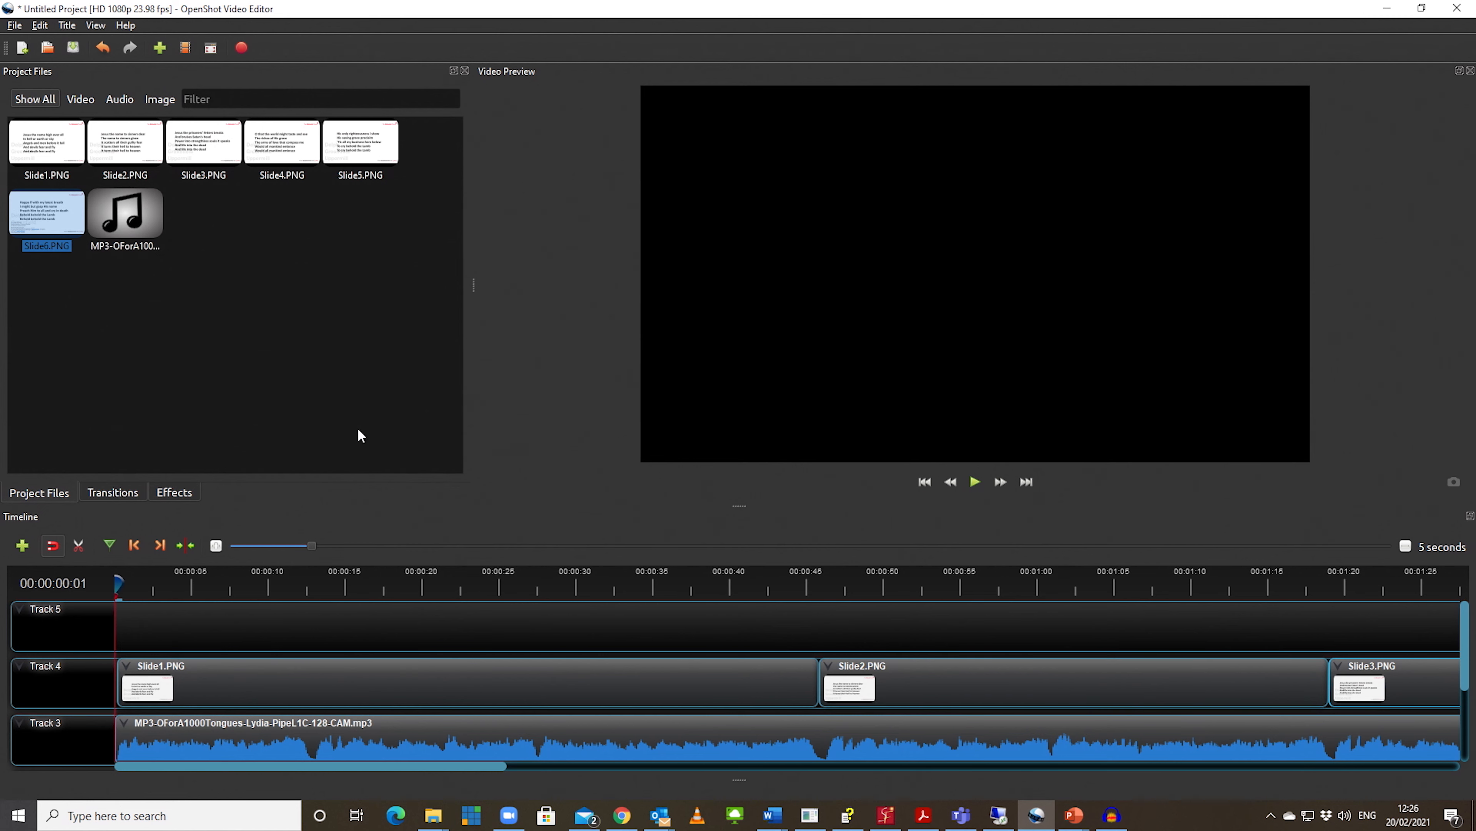
Step: Start saving the project in the 210221 folder and copy the name of the 357 Jesus the Name High Over All folder
left_click(72, 47)
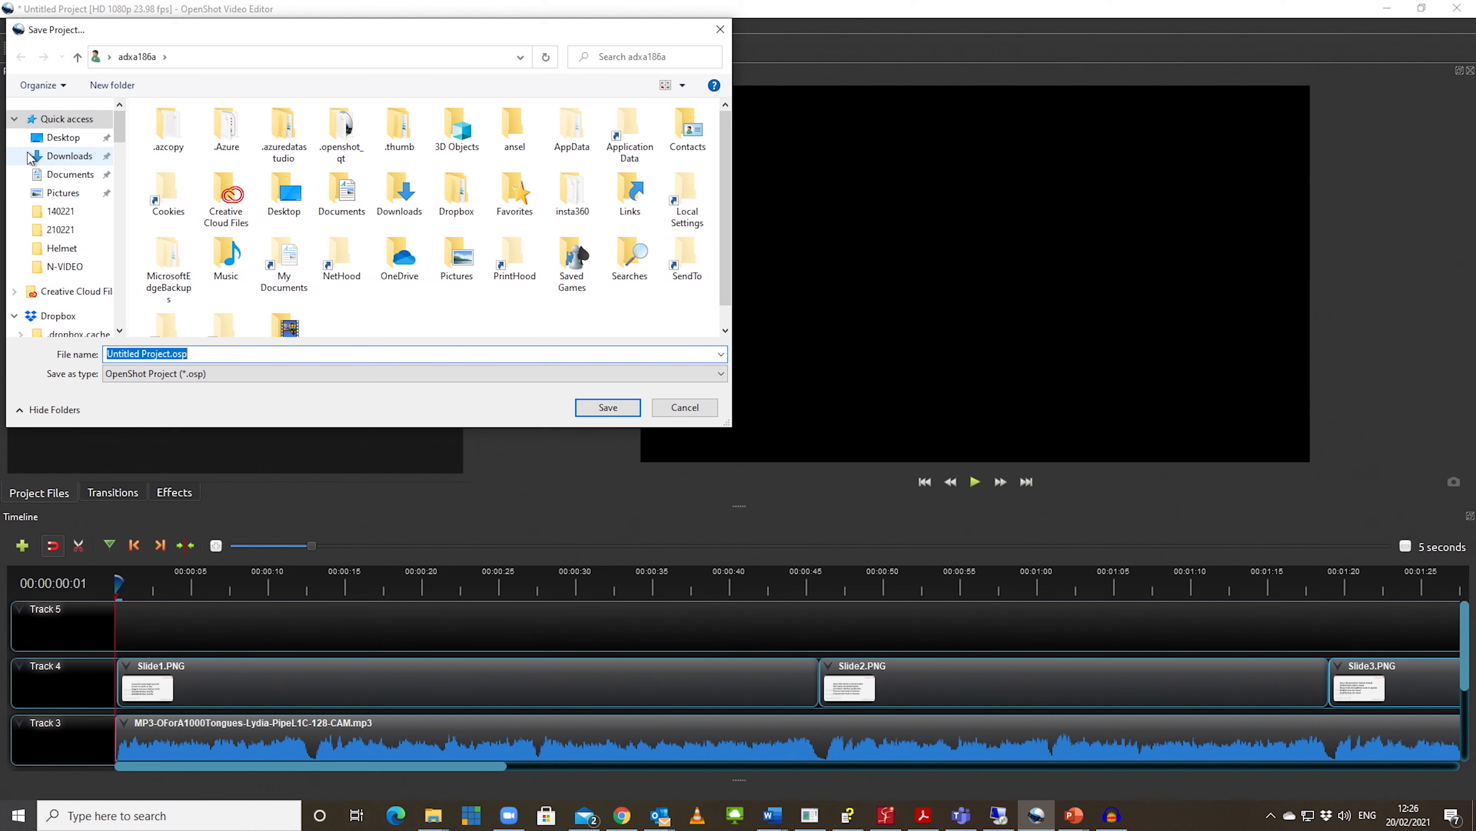
left_click(45, 231)
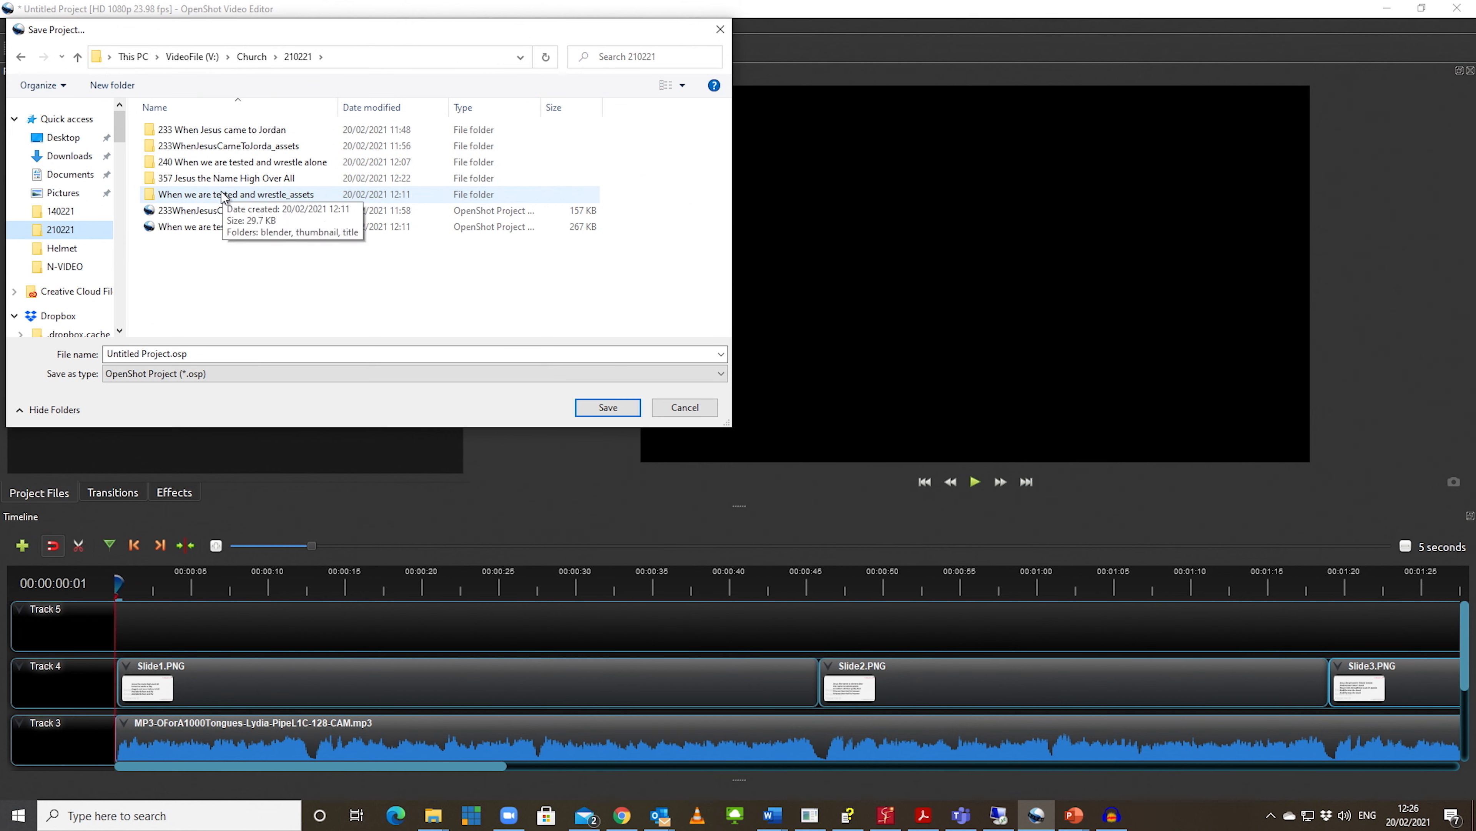
left_click(223, 180)
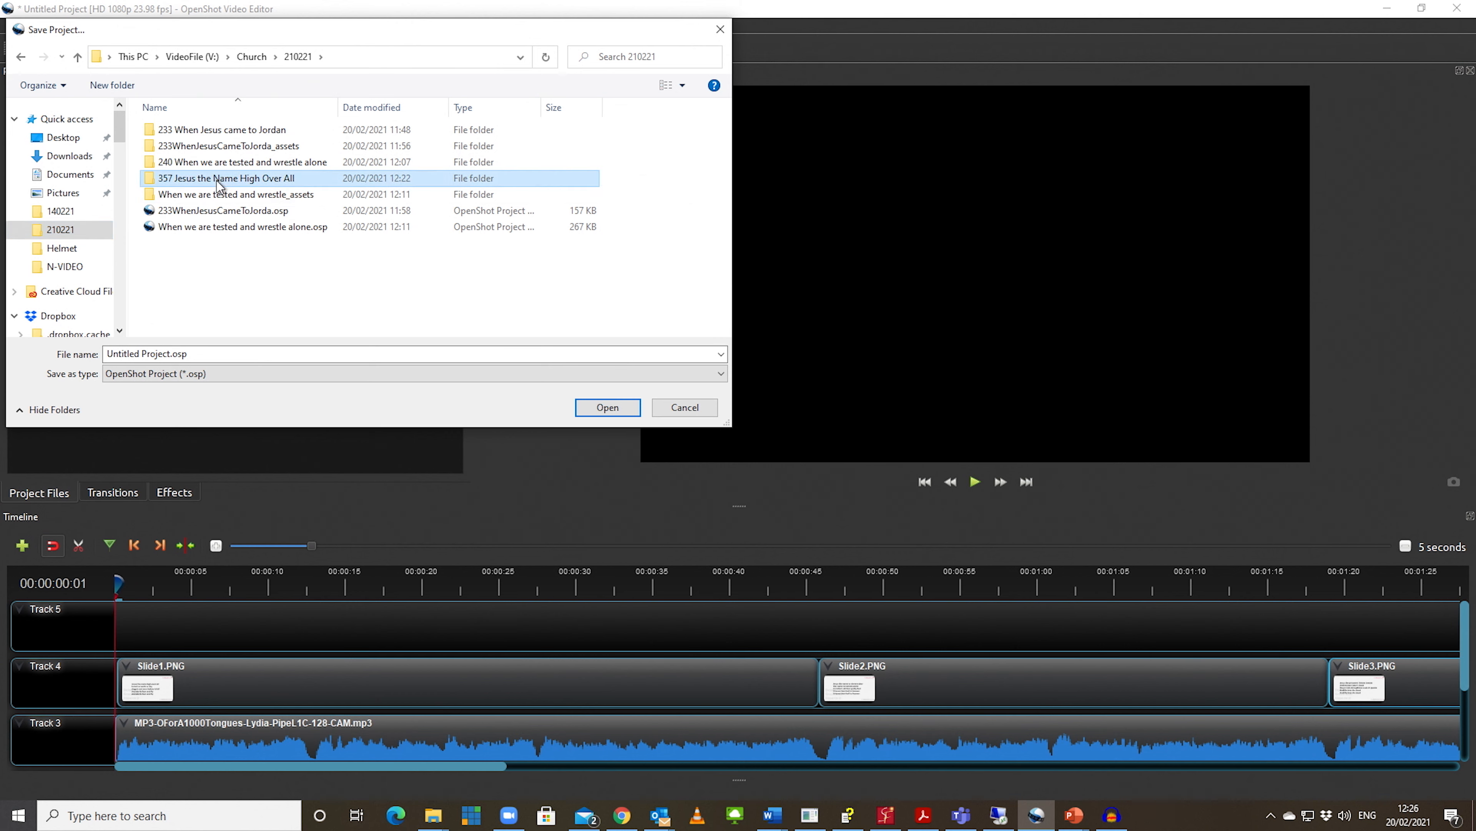
left_click(231, 180)
key("ctrl+c")
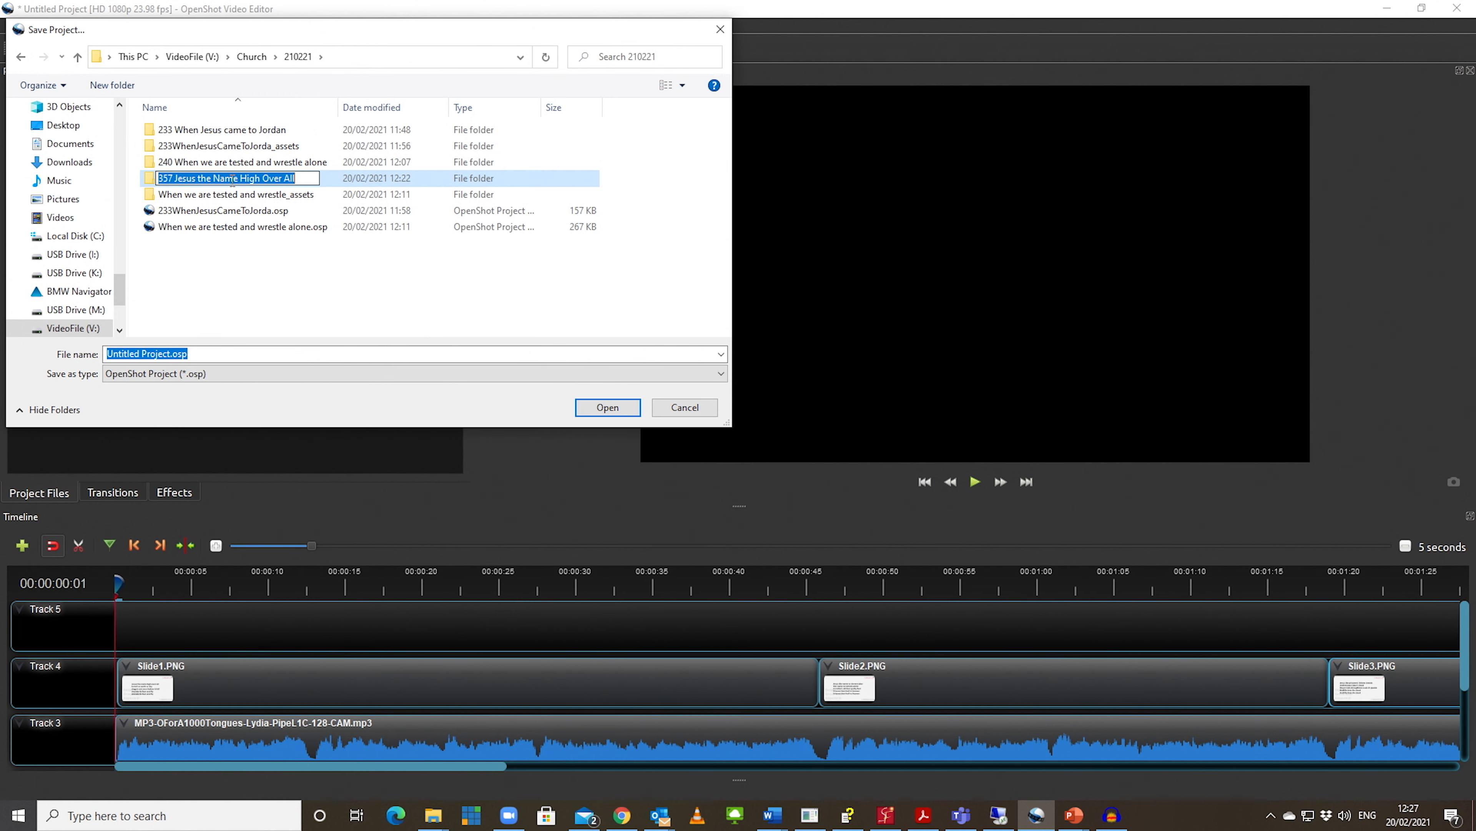
left_click(197, 356)
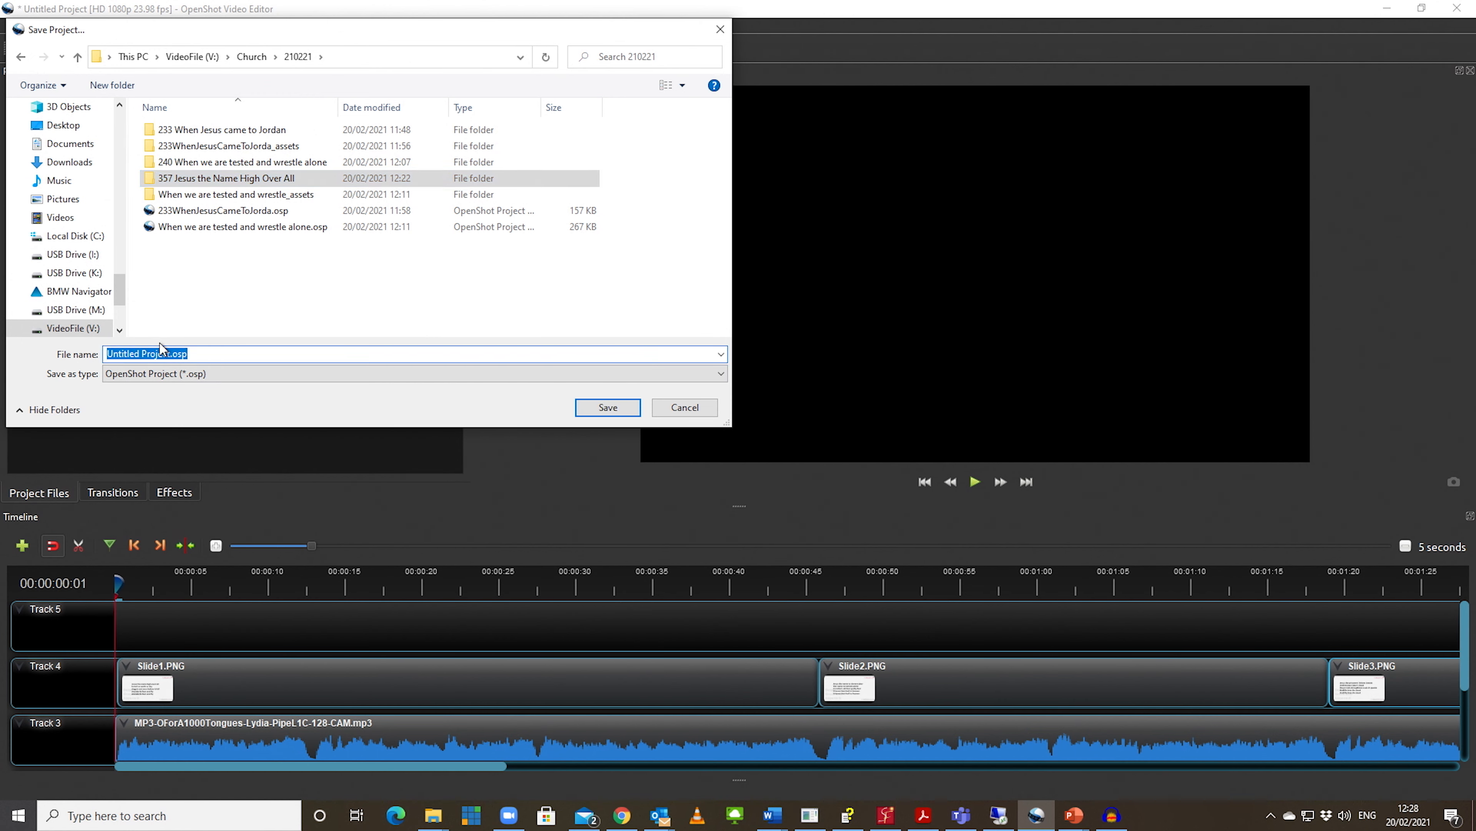
left_click(183, 287)
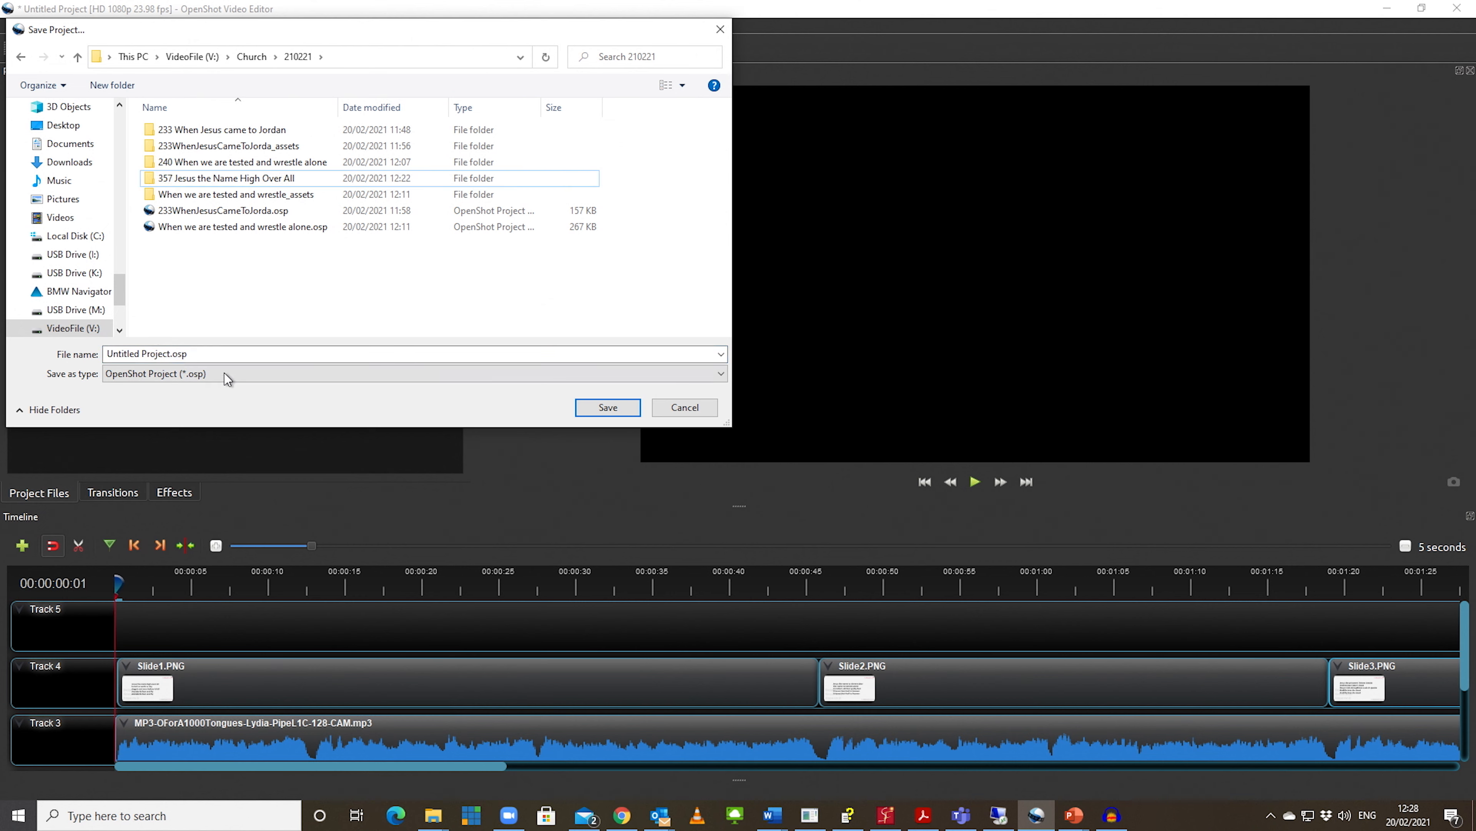
Step: Save the project as 357 Jesus the Name High Over All inside the folder of the same name
left_click(187, 355)
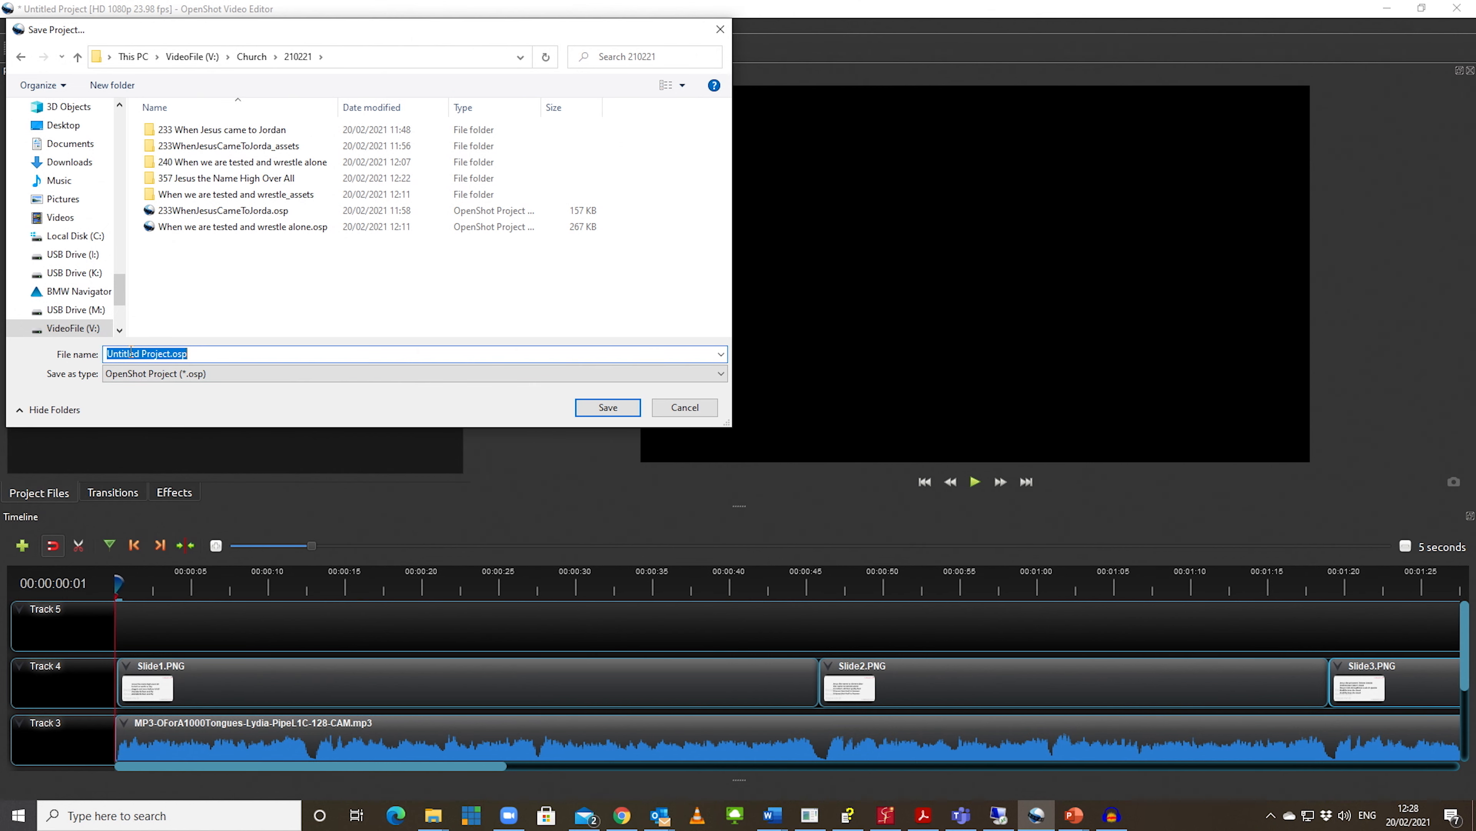
key("ctrl+v")
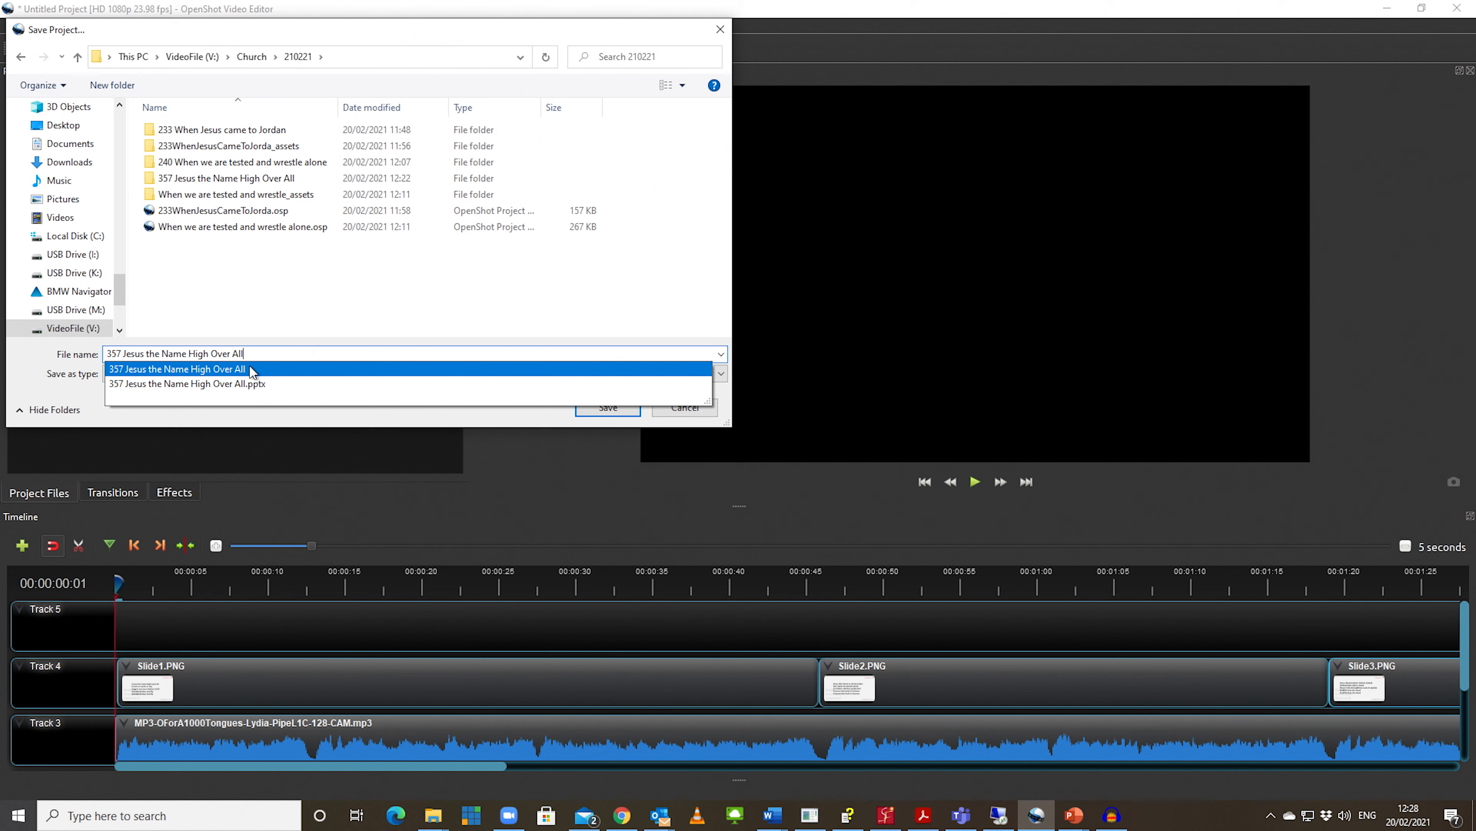
double_click(256, 354)
left_click(305, 284)
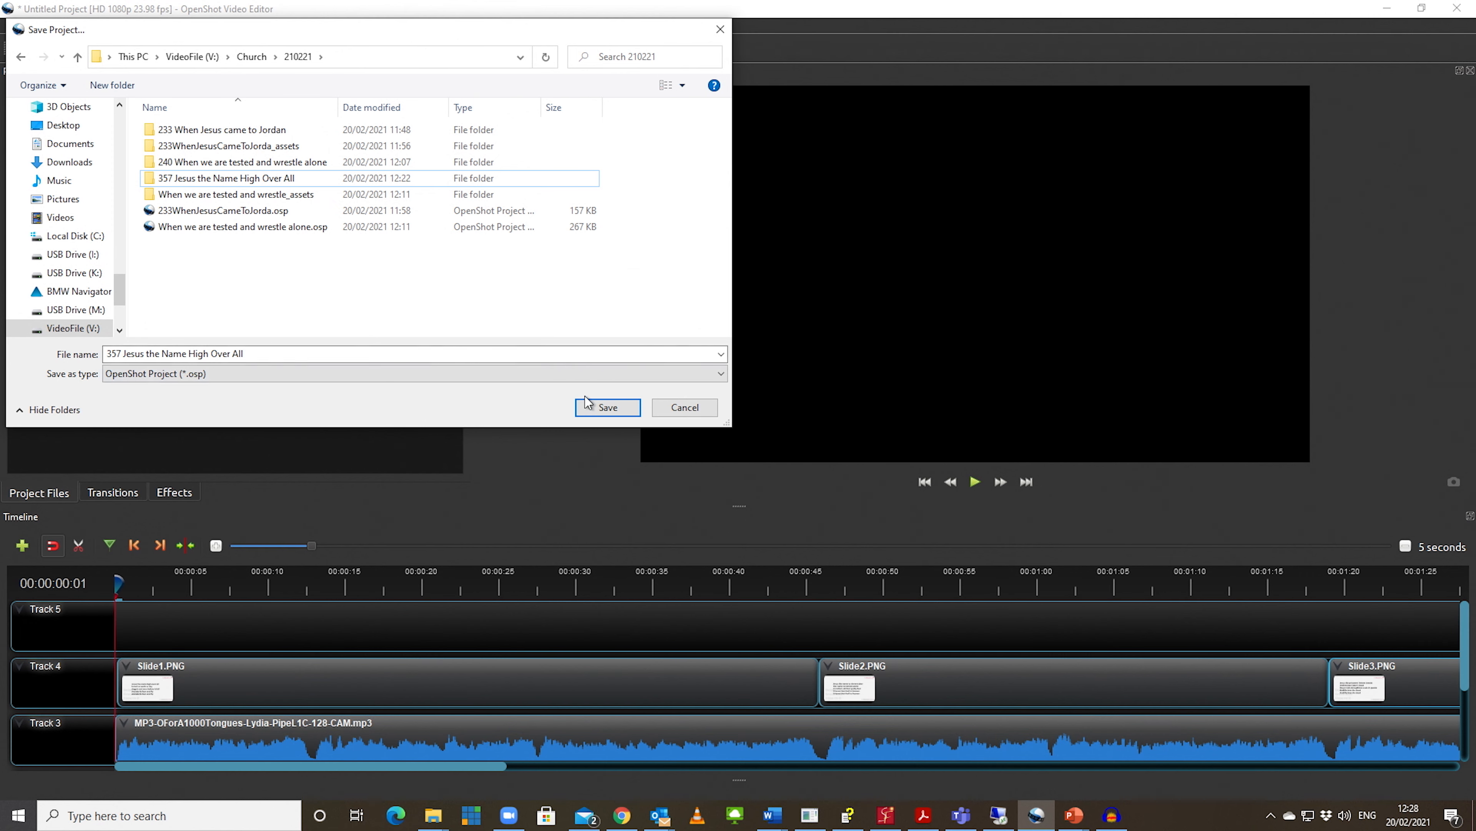
left_click(589, 410)
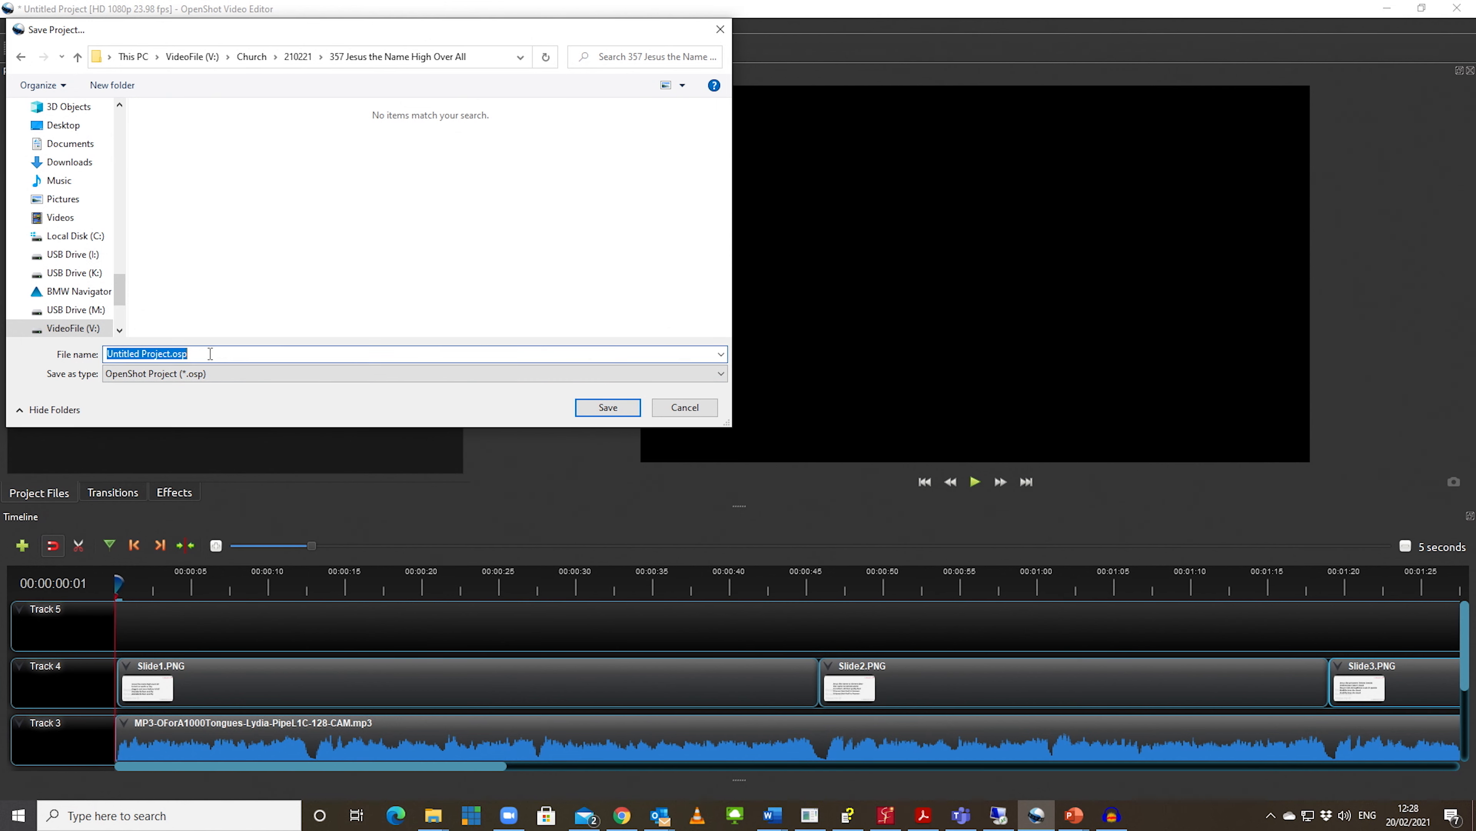
key("ctrl+v")
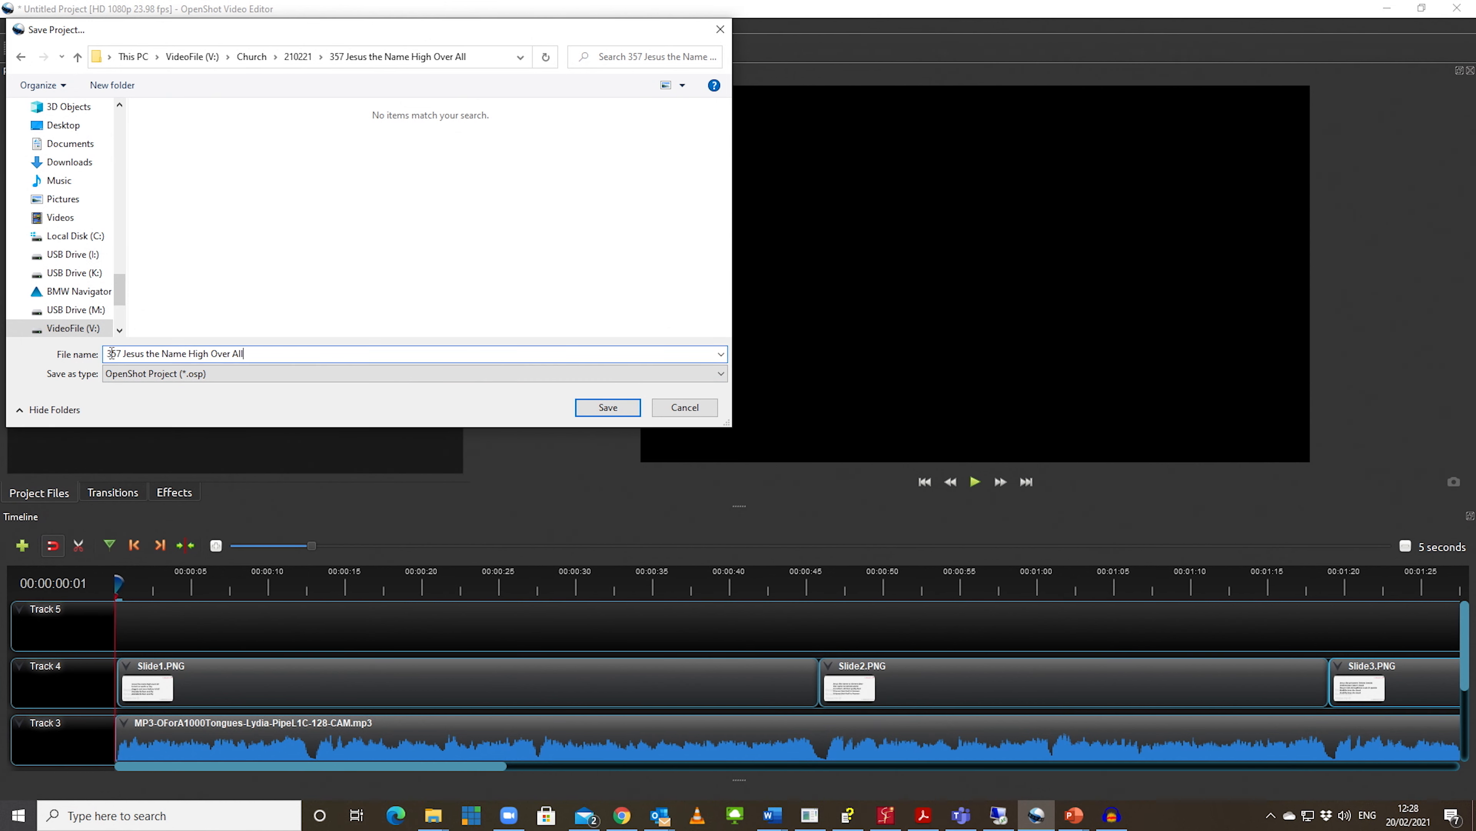
left_click(605, 407)
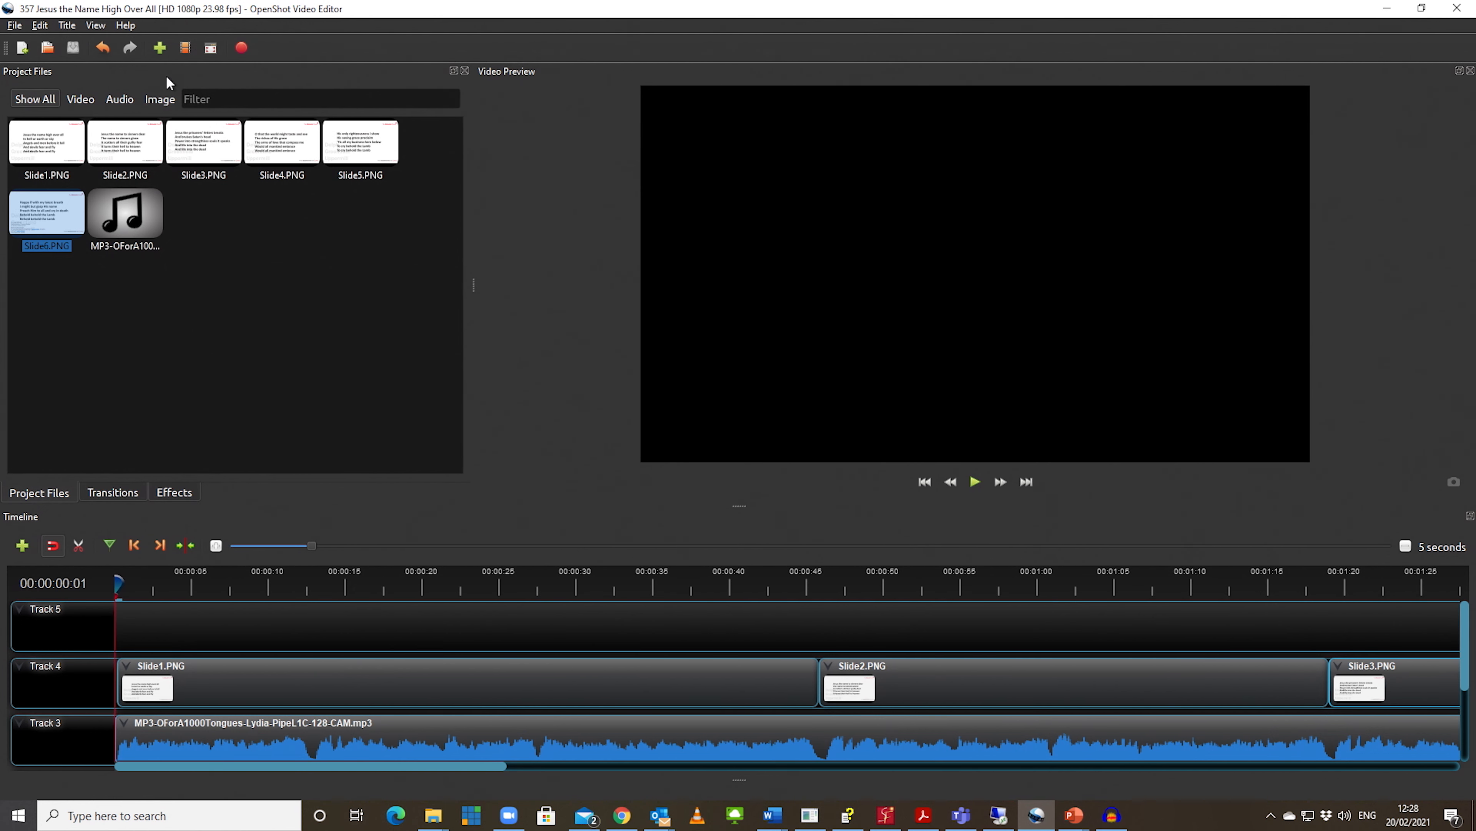
Step: Export the video as 357 Jesus the Name High Over All in MP4 (h.264), HD 1080p 23.98 fps, High quality, and close the export dialog
left_click(240, 49)
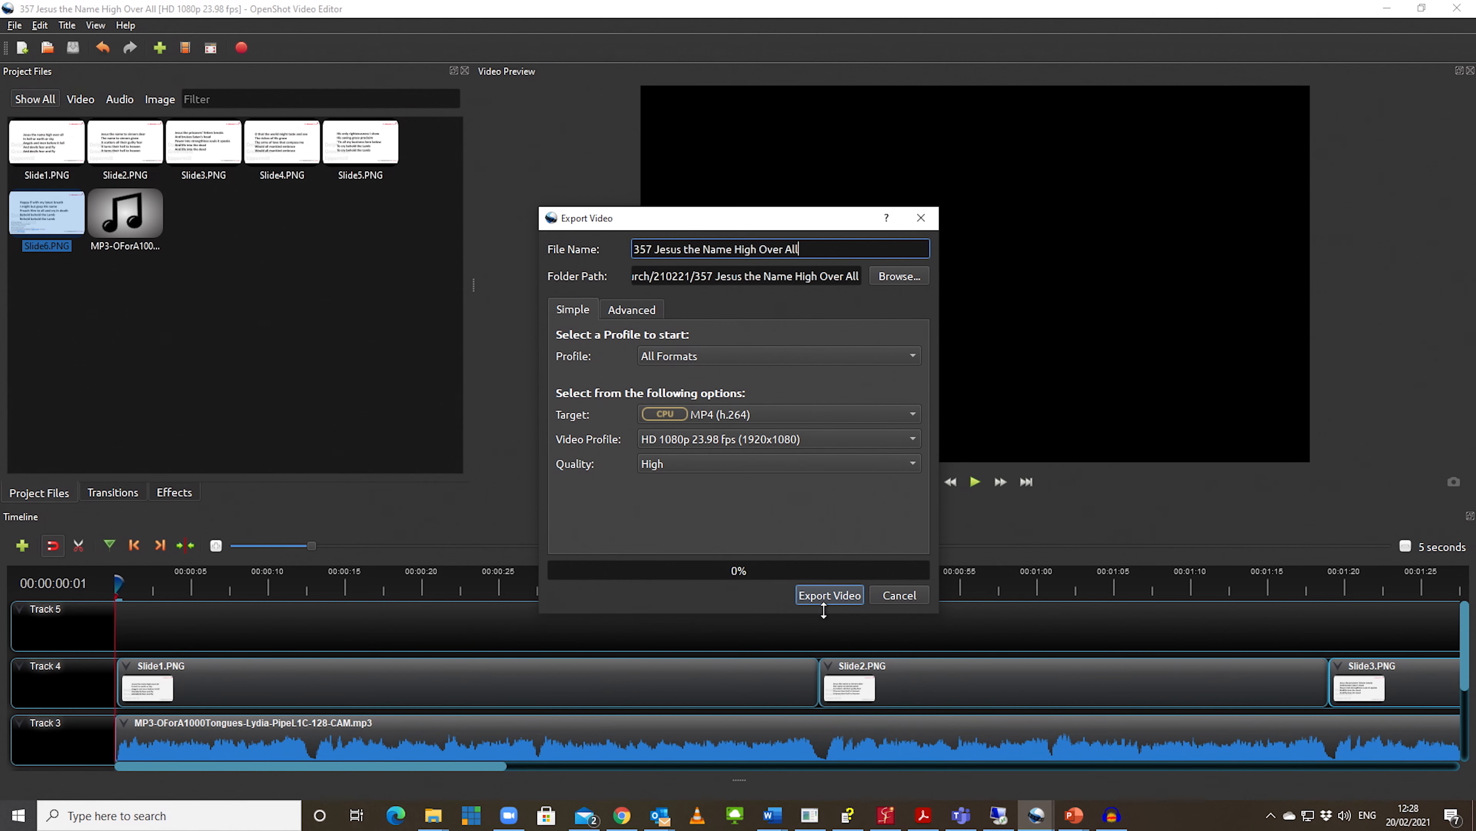
left_click(834, 596)
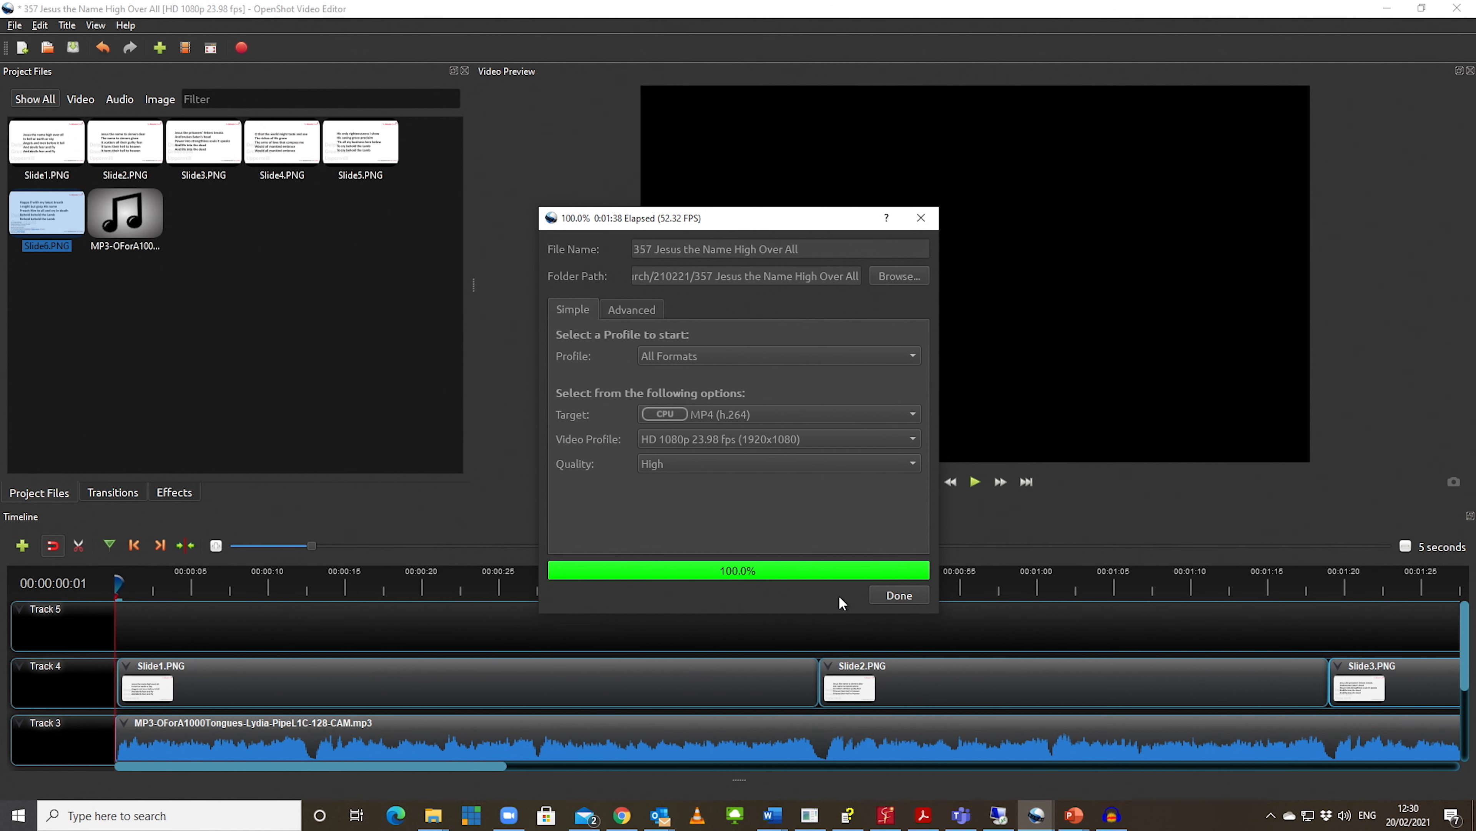
left_click(893, 596)
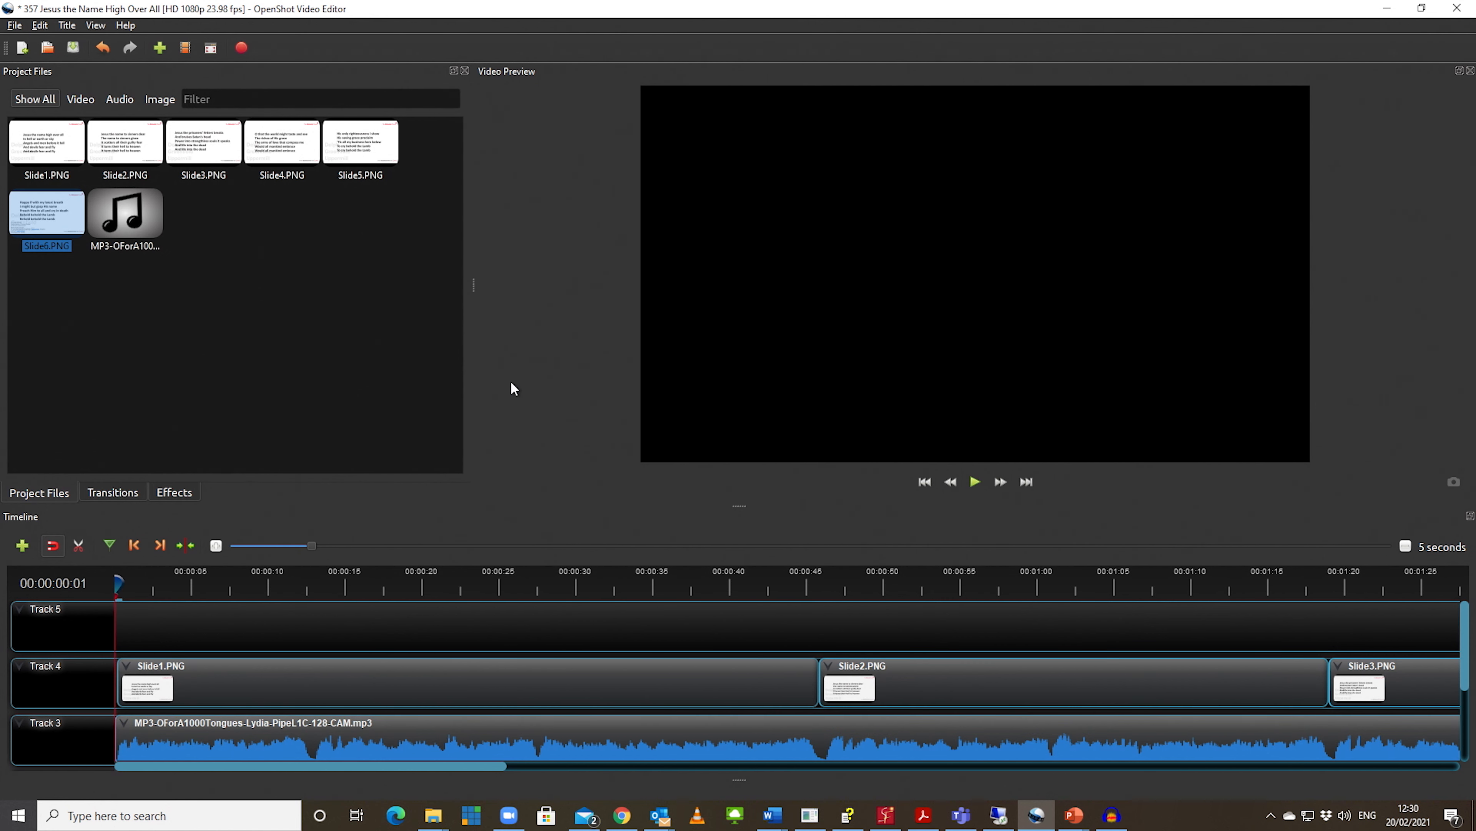
Step: Start a new project
left_click(14, 26)
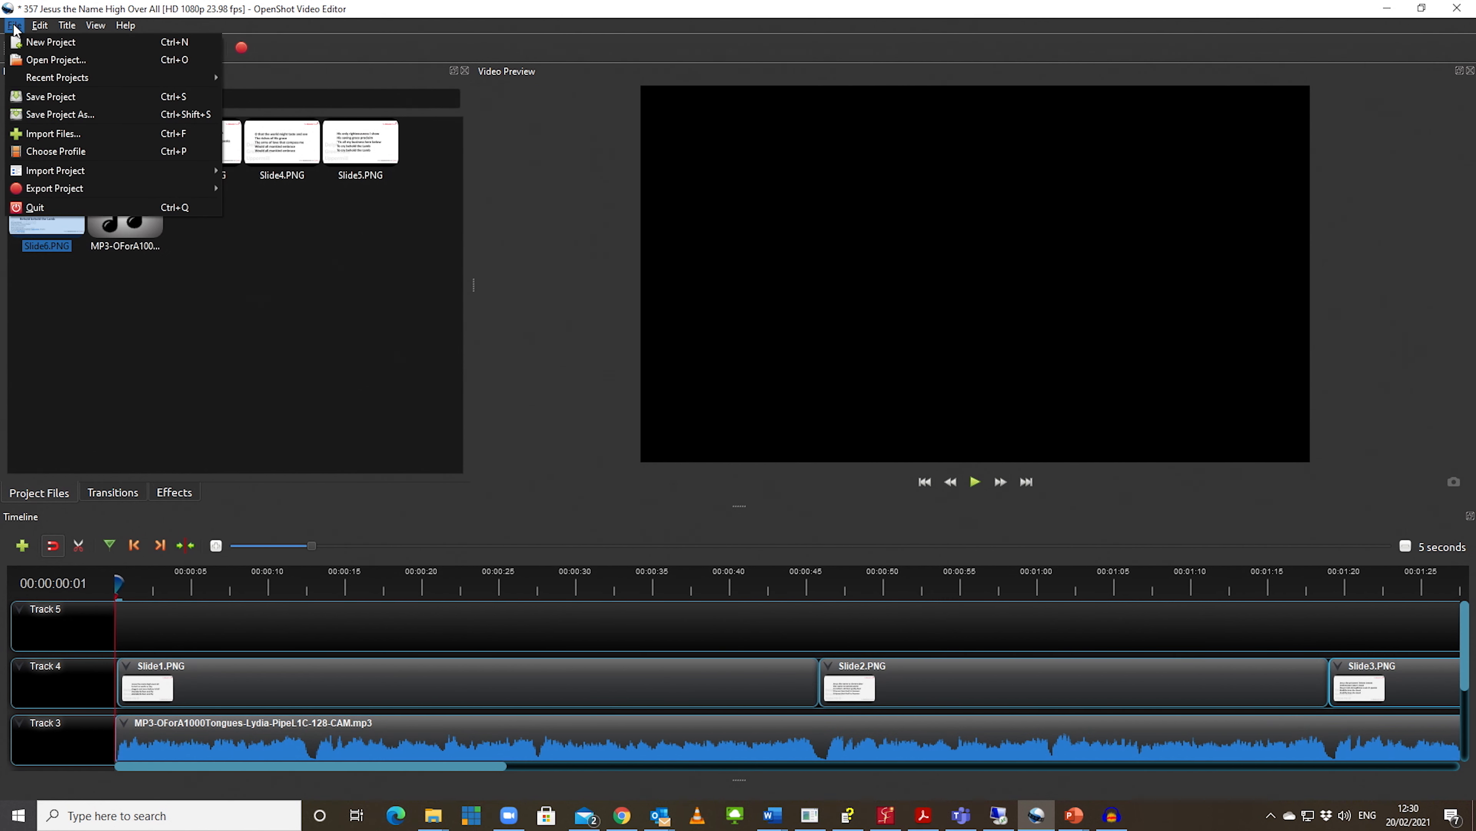
left_click(35, 43)
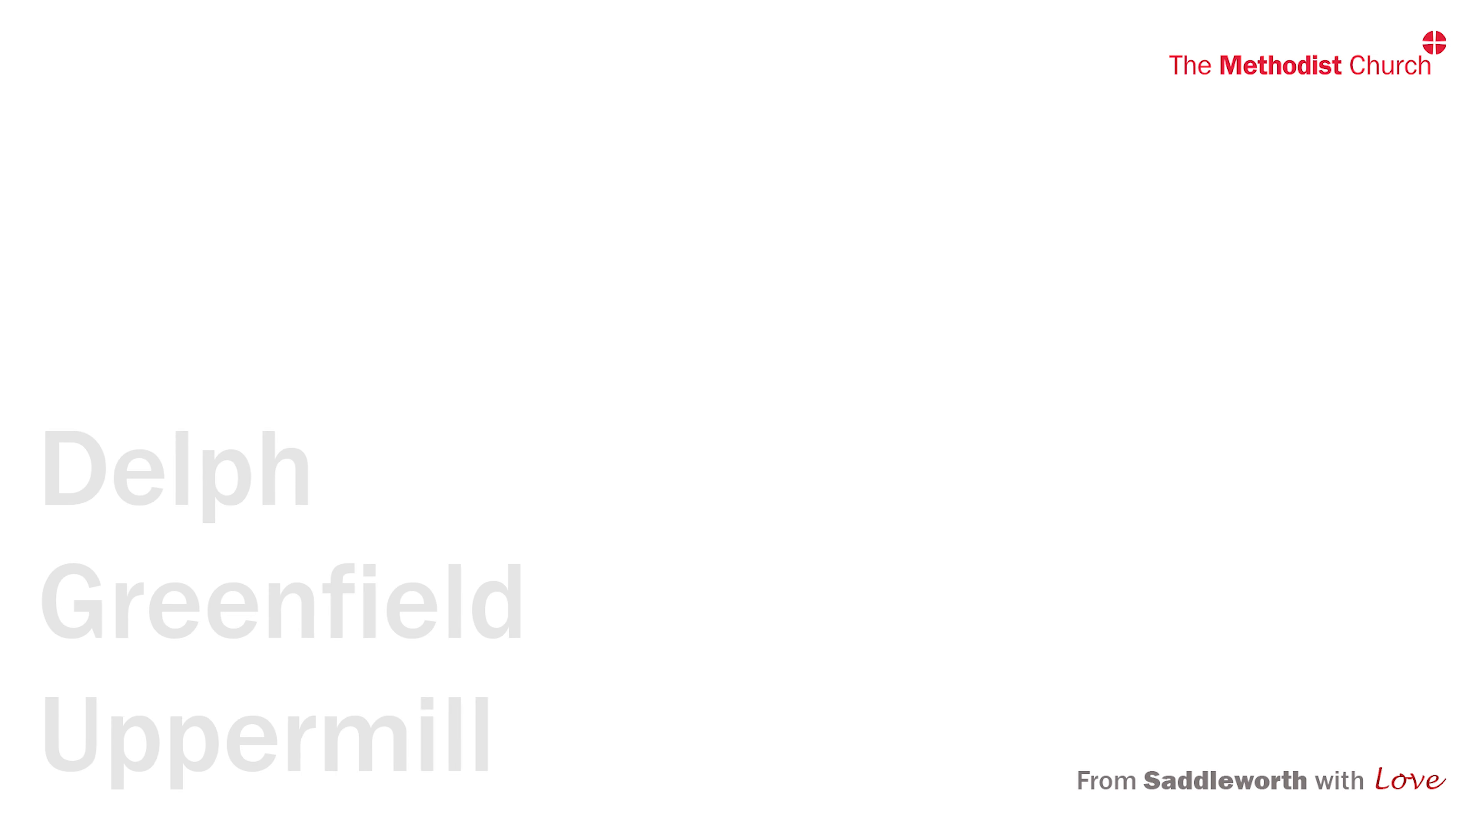